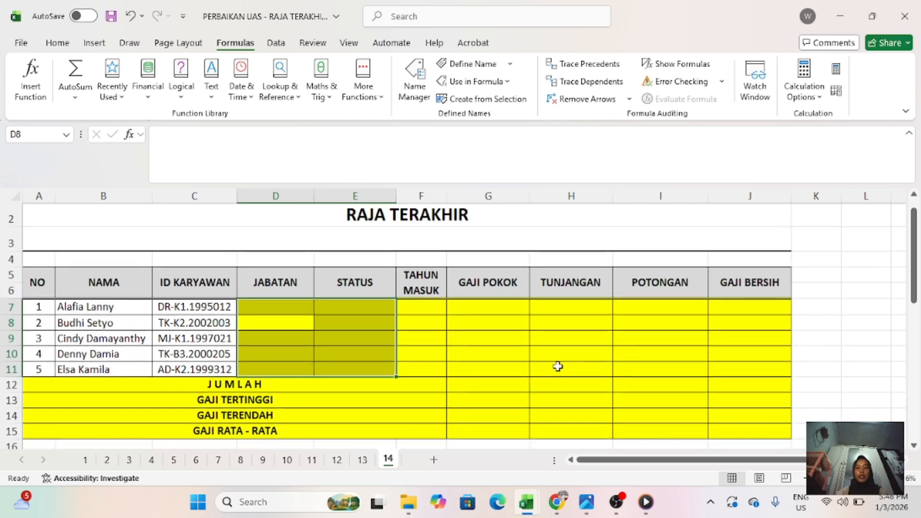
- Examine the salary table, its reference tables and the instructions for filling each column, starting from JABATAN cell D7
scroll(557, 366, "right", 3)
scroll(371, 346, "left", 3)
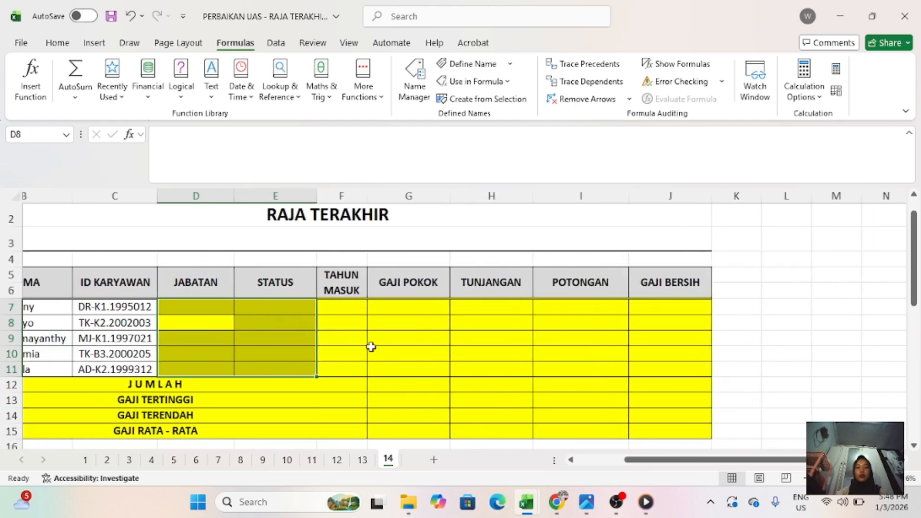
scroll(680, 354, "up", 1)
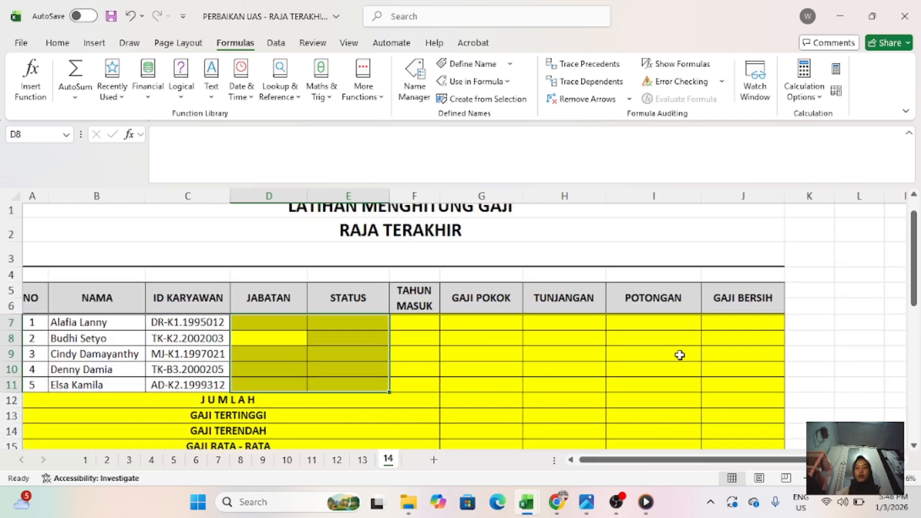
scroll(680, 355, "down", 1)
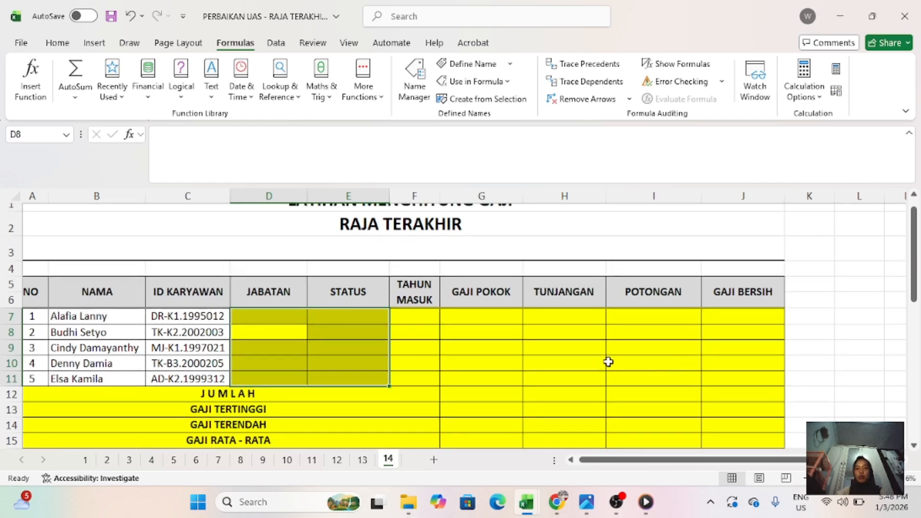
scroll(416, 321, "up", 1)
scroll(416, 321, "down", 1)
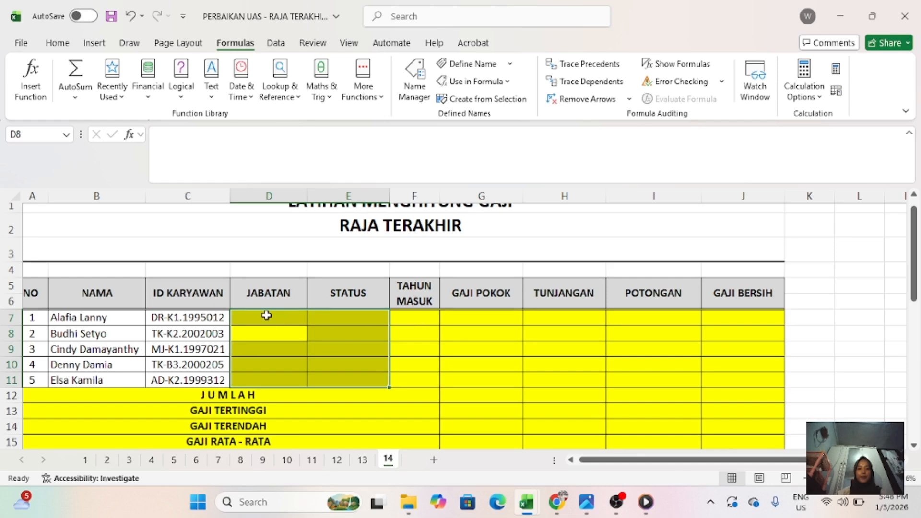
left_click(254, 317)
scroll(254, 317, "down", 5)
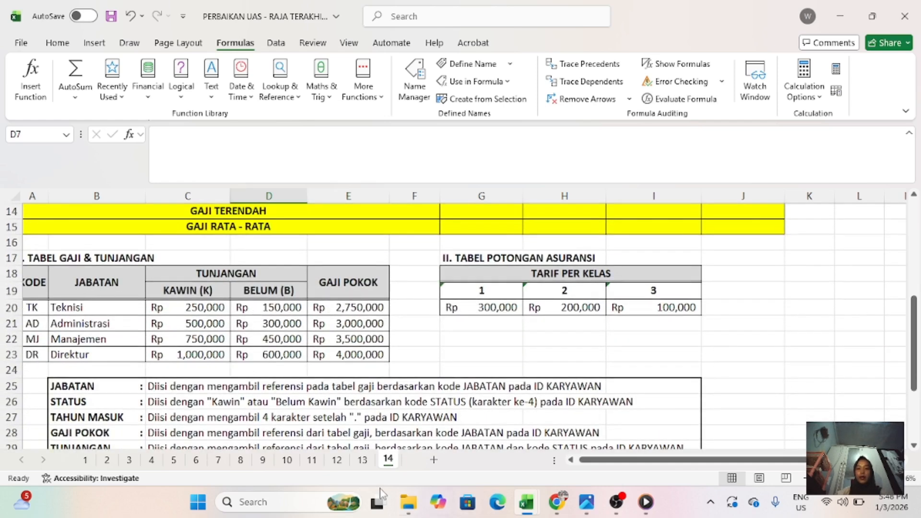
scroll(299, 414, "down", 1)
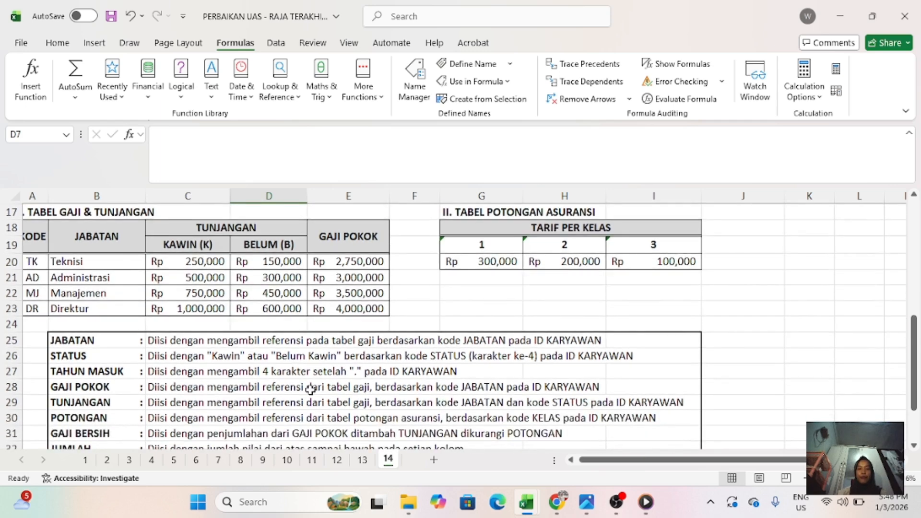
scroll(372, 411, "down", 1)
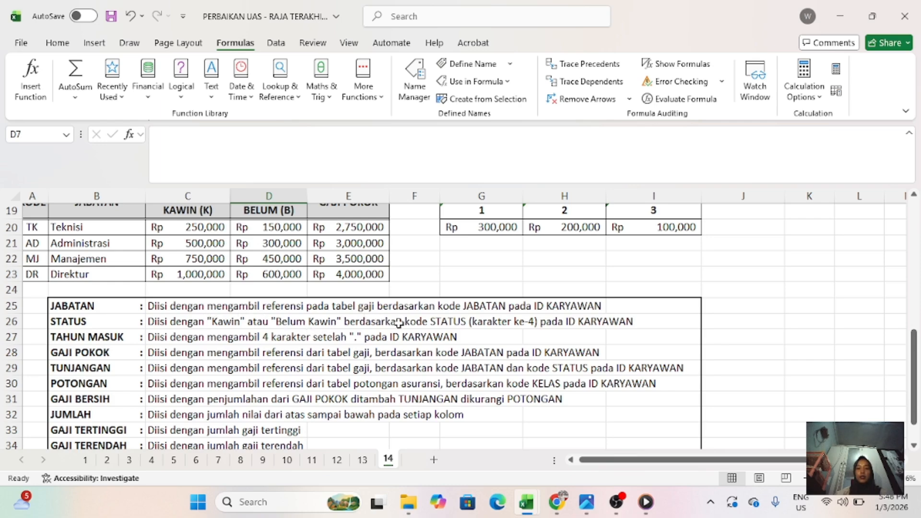
scroll(402, 322, "up", 1)
scroll(403, 321, "up", 5)
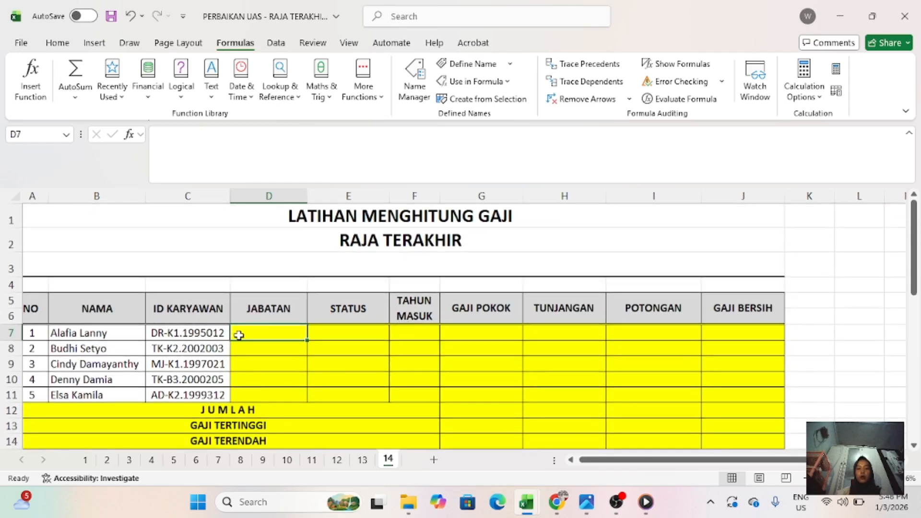
- Start a VLOOKUP formula in JABATAN cell D7 with LEFT(C7,2) as the lookup value
type("=VLOO")
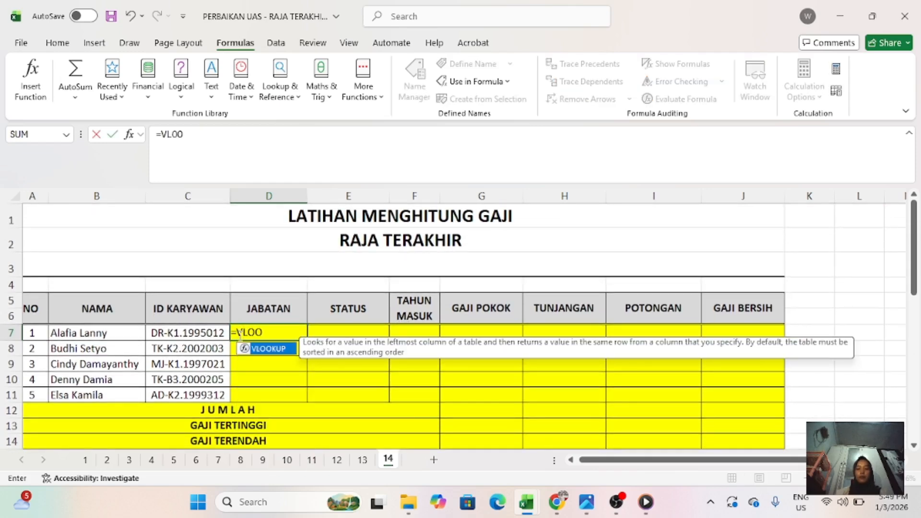
type("KUP(LEFT")
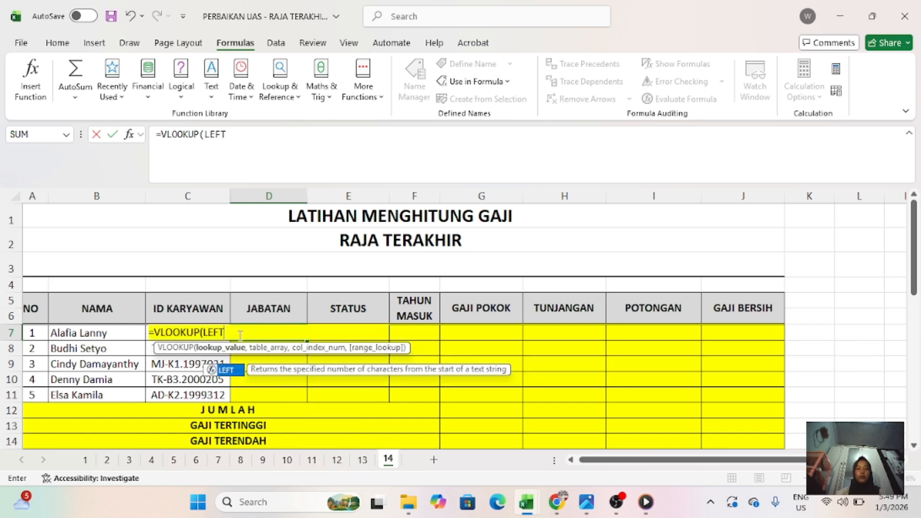
type("(")
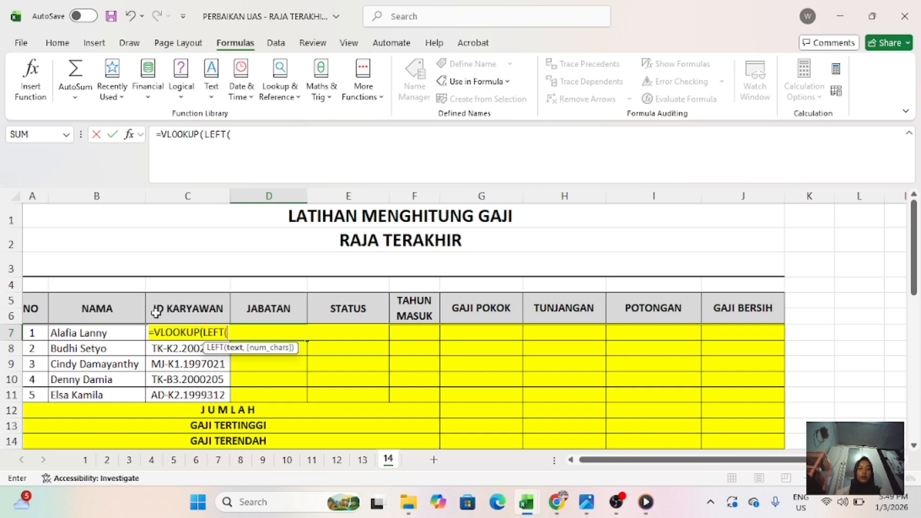
type("C7")
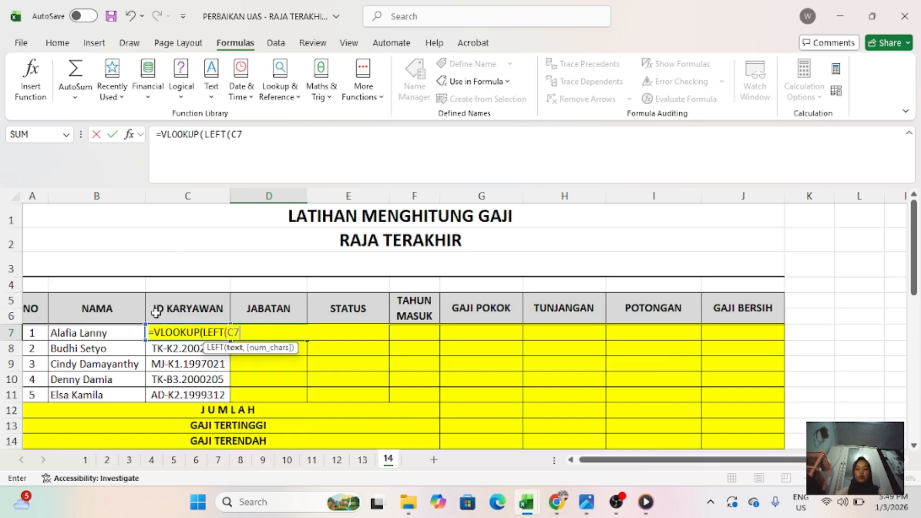
type(",")
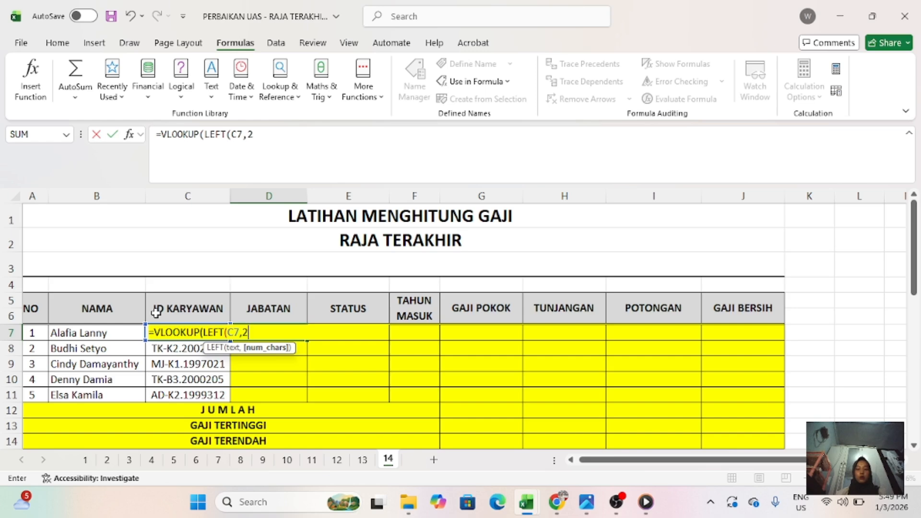
type("2),")
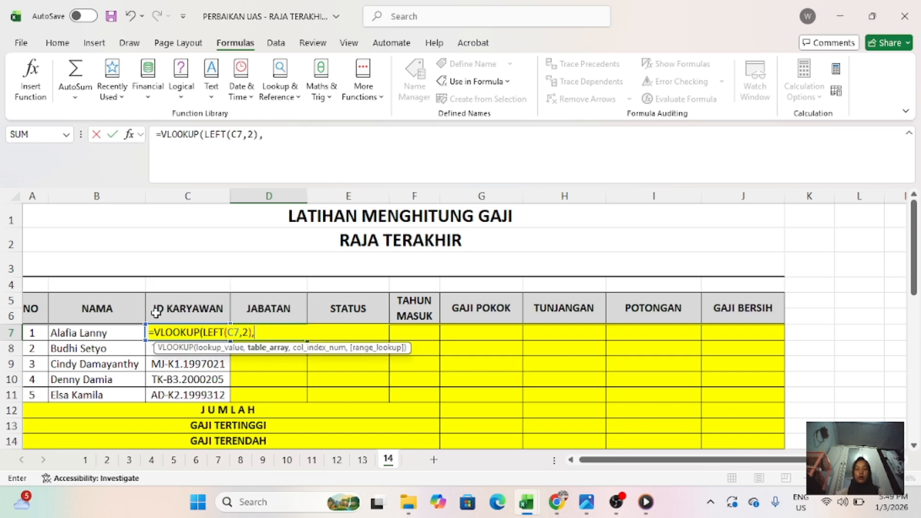
- Complete the D7 lookup with table range $A$20:$B$23, column index 2 and range lookup 0, and fill it down to D11
scroll(155, 313, "down", 4)
scroll(156, 313, "down", 1)
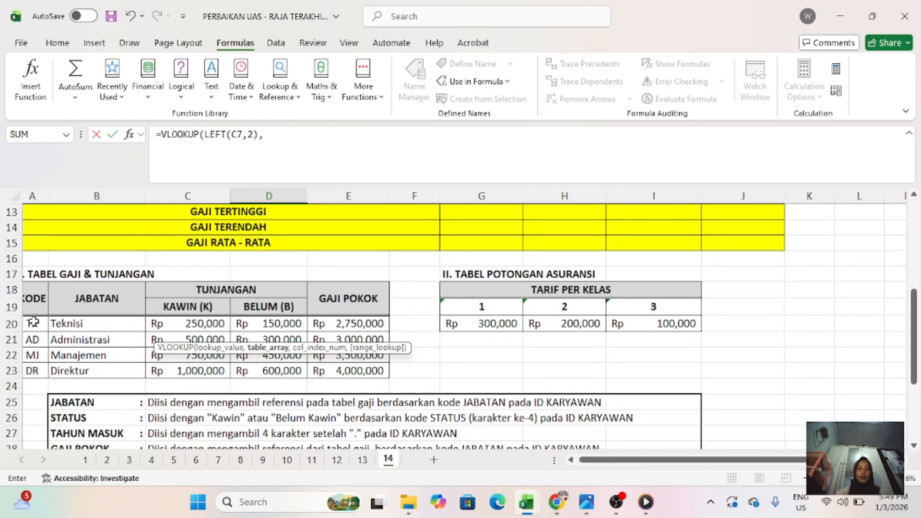
left_click_drag(34, 321, 118, 369)
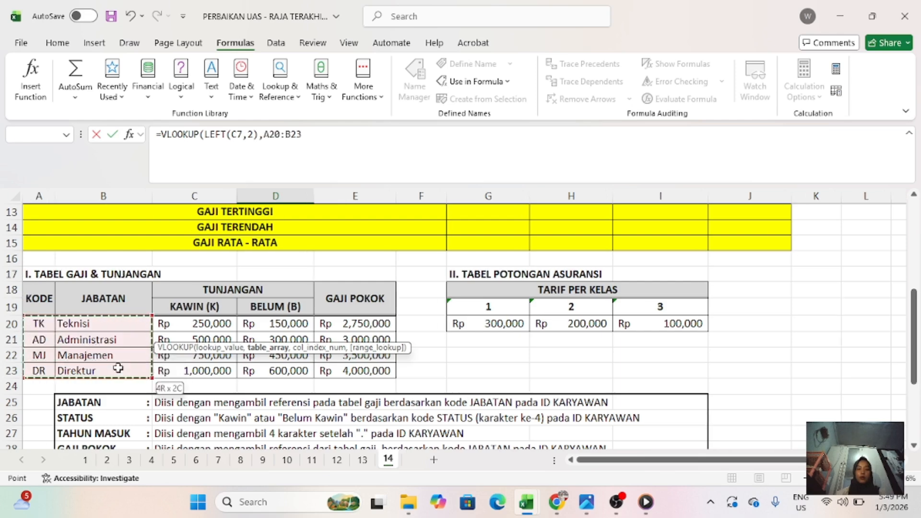
key("F4")
type(",")
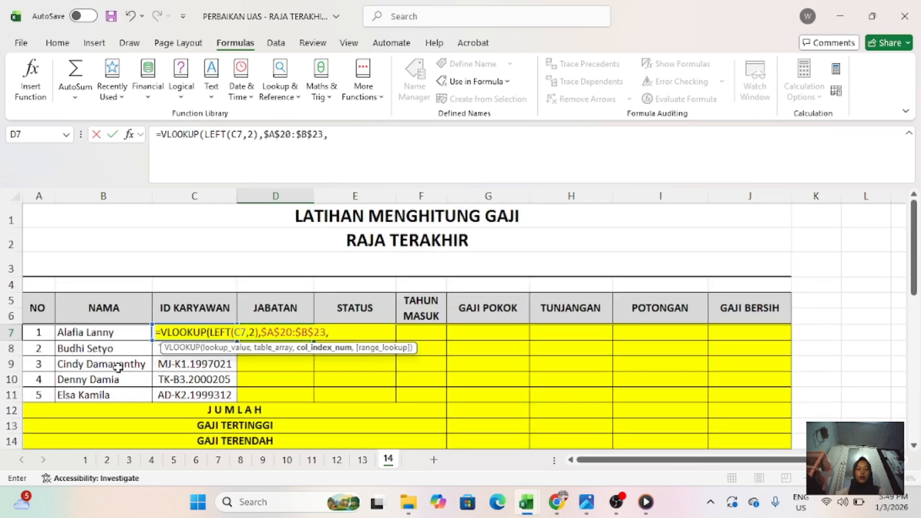
type("2,0")
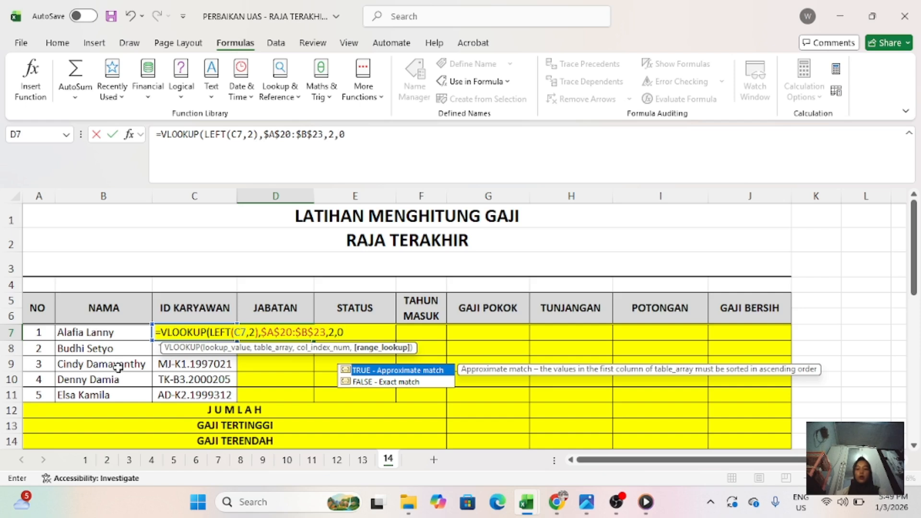
type(")")
key("Return")
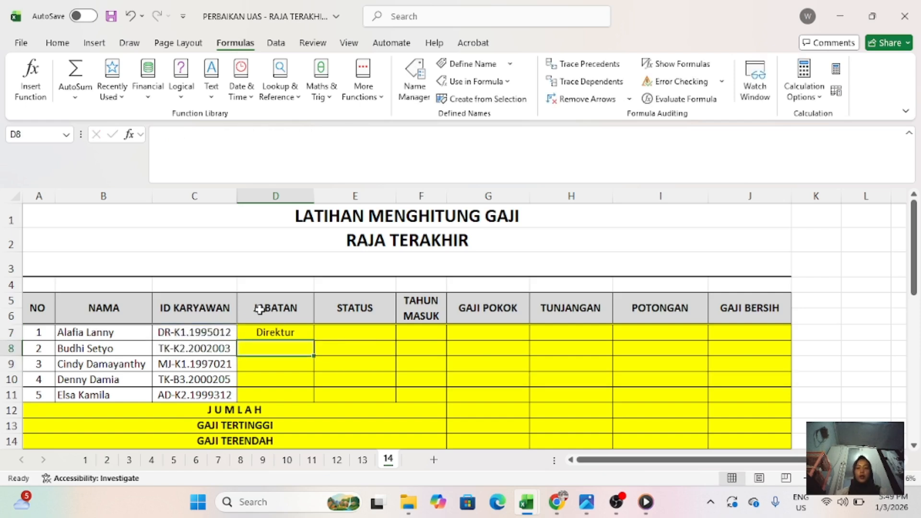
left_click(284, 330)
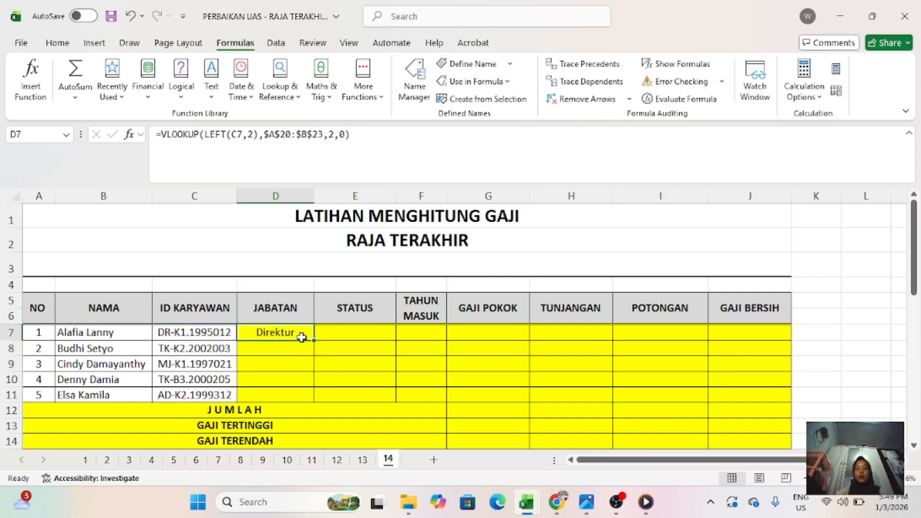
left_click_drag(313, 340, 311, 397)
- Begin the STATUS formula in E7 with =MID(C7,4,1) to extract the fourth character of the ID KARYAWAN code
left_click(352, 329)
scroll(352, 329, "down", 6)
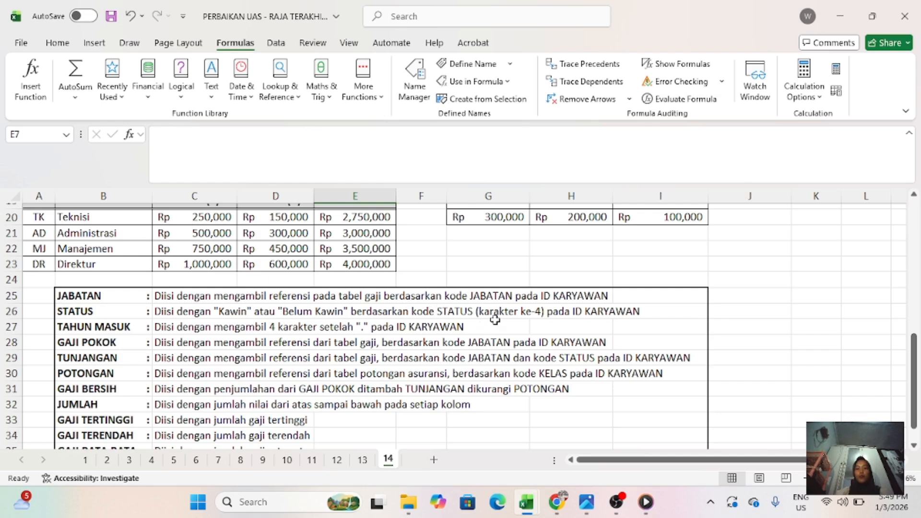
scroll(522, 314, "up", 6)
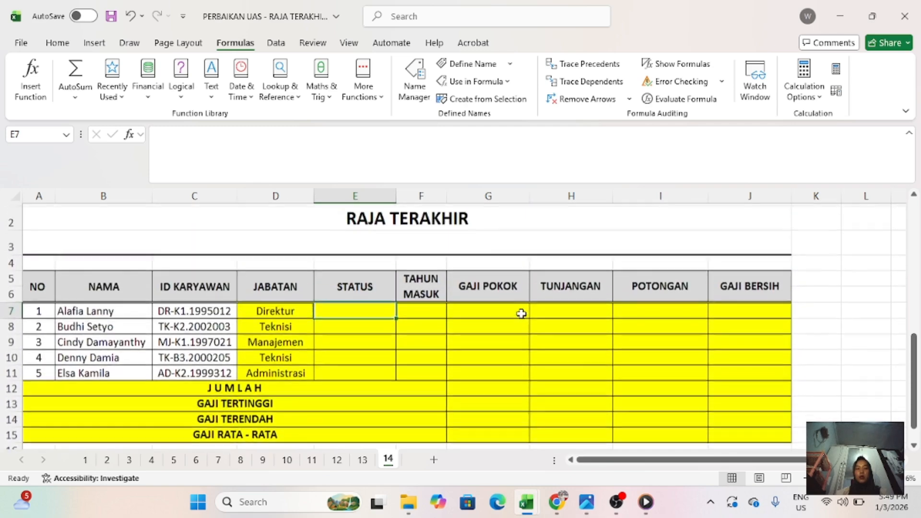
type("=M")
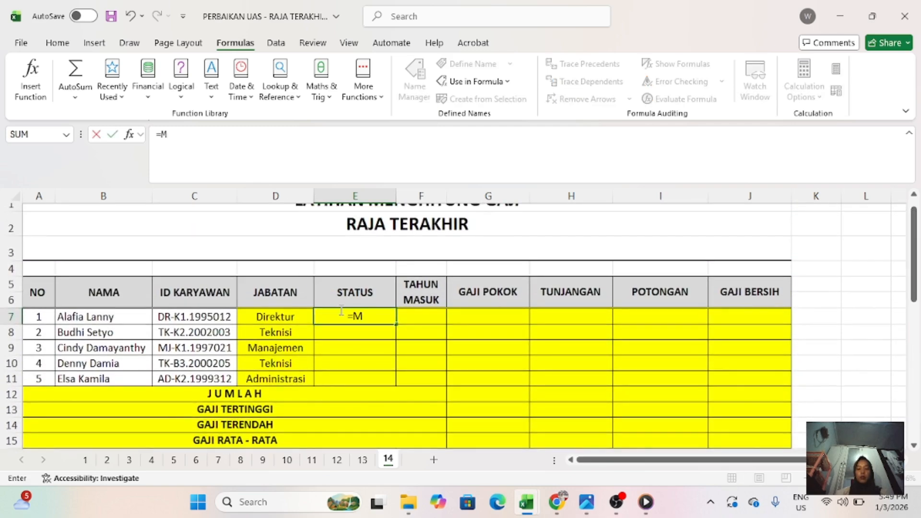
type("ID(")
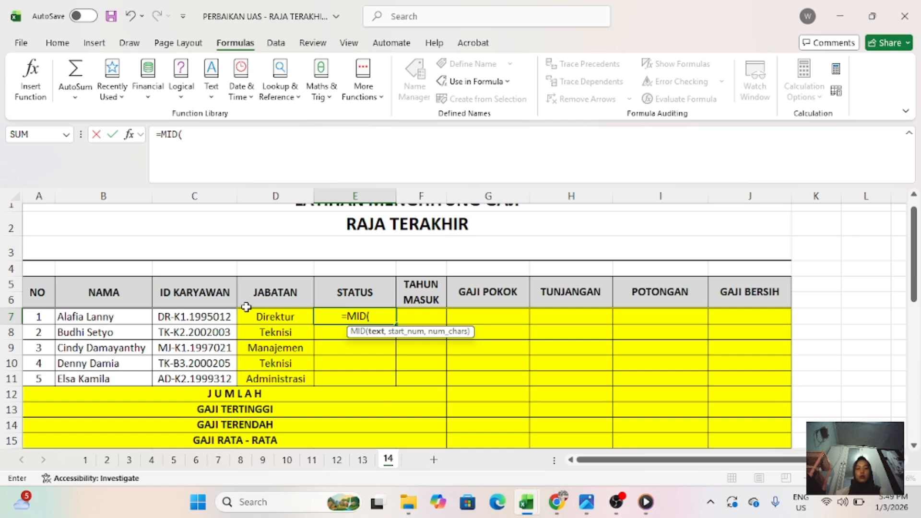
left_click(220, 318)
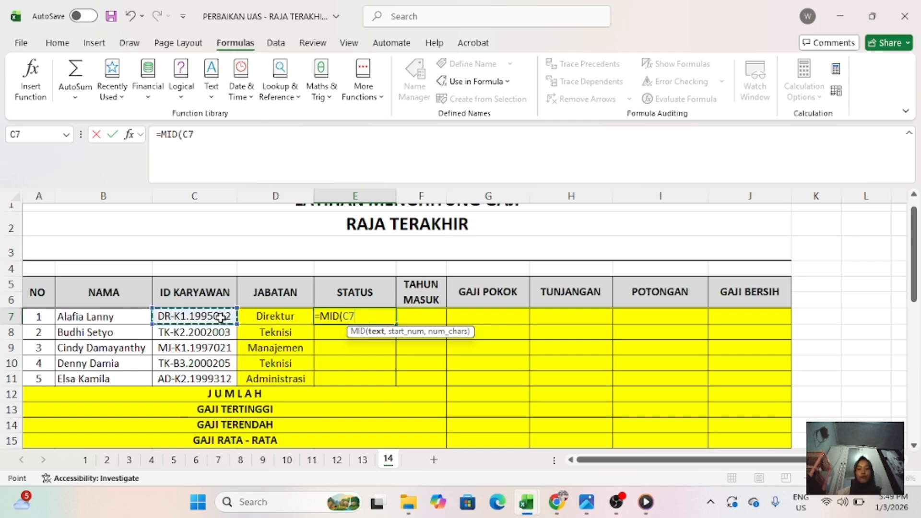
type(",4,")
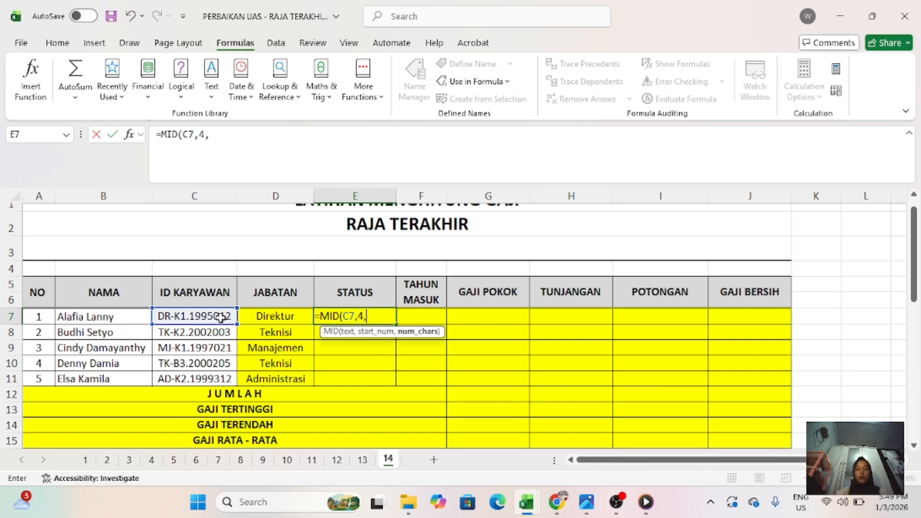
type("1")
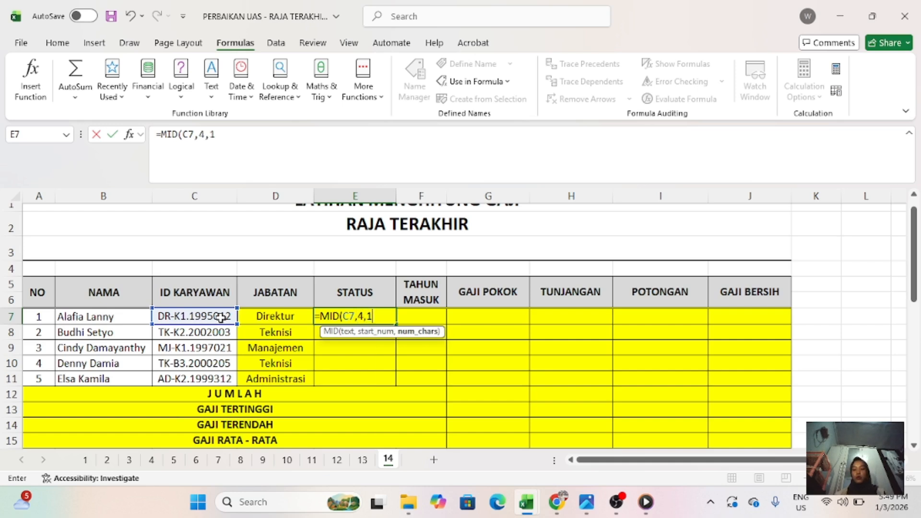
type("),")
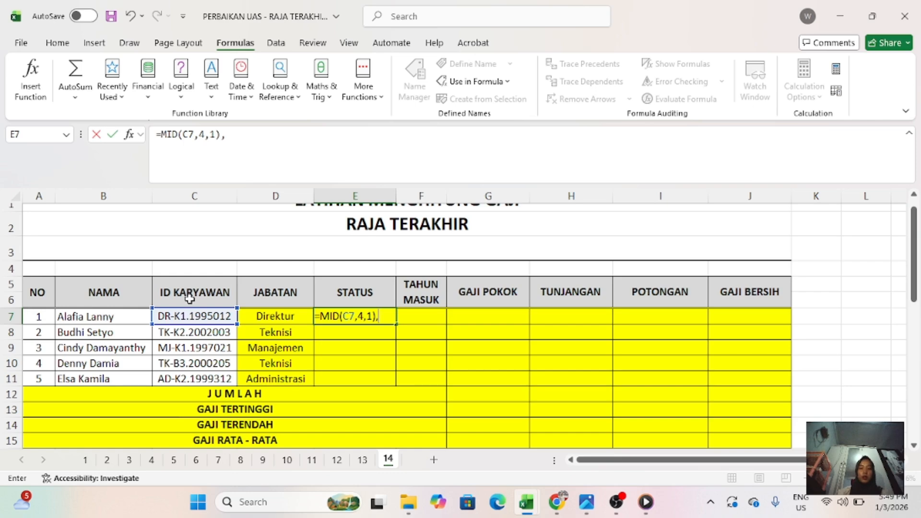
scroll(189, 298, "down", 4)
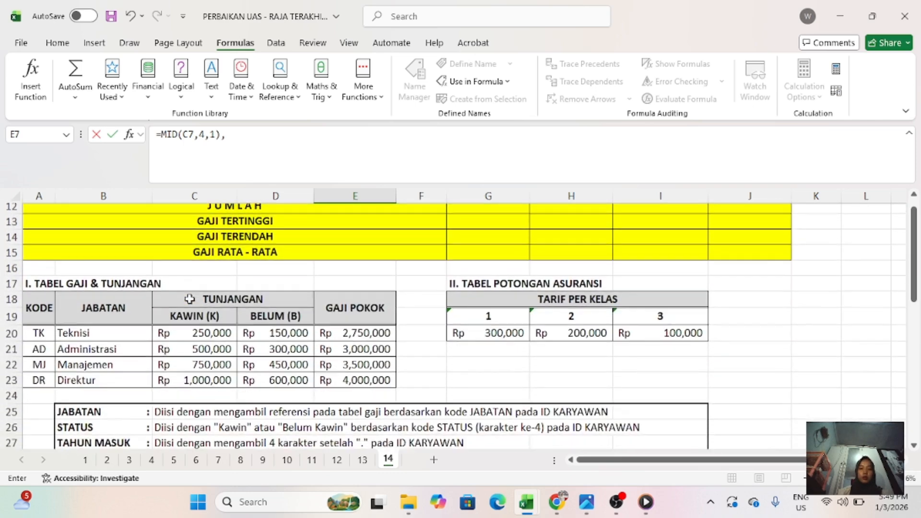
scroll(189, 299, "up", 4)
key("BackSpace")
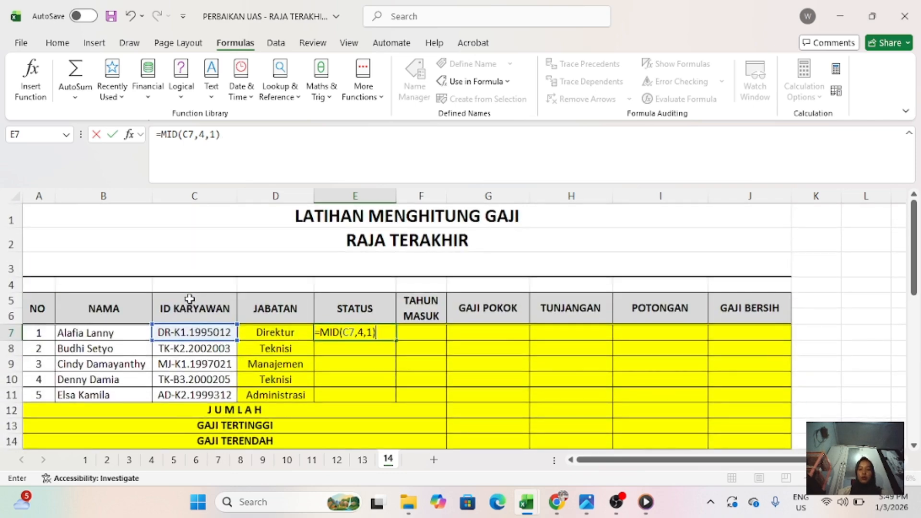
- Extend the E7 formula with a comparison to "K" and "KAWIN" as the result for a match
type("=\"K\"")
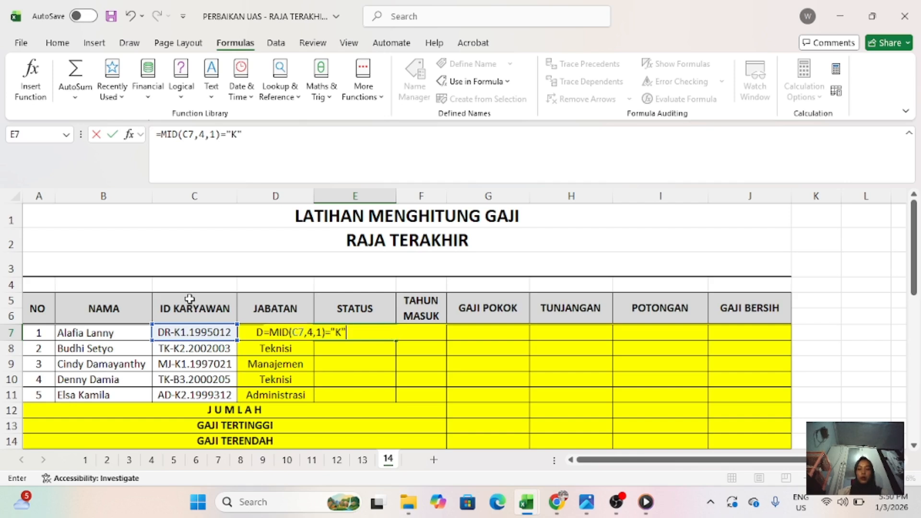
type(",\"KA")
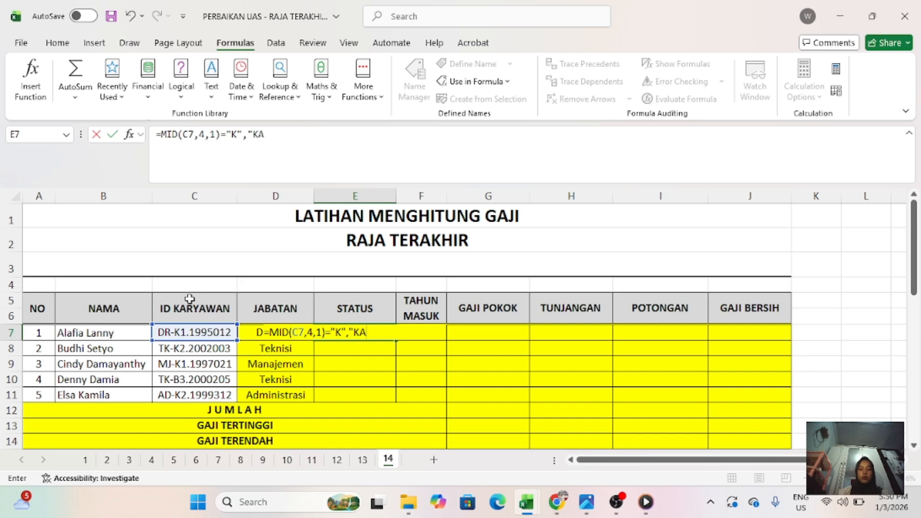
type("WON")
type("IN\",")
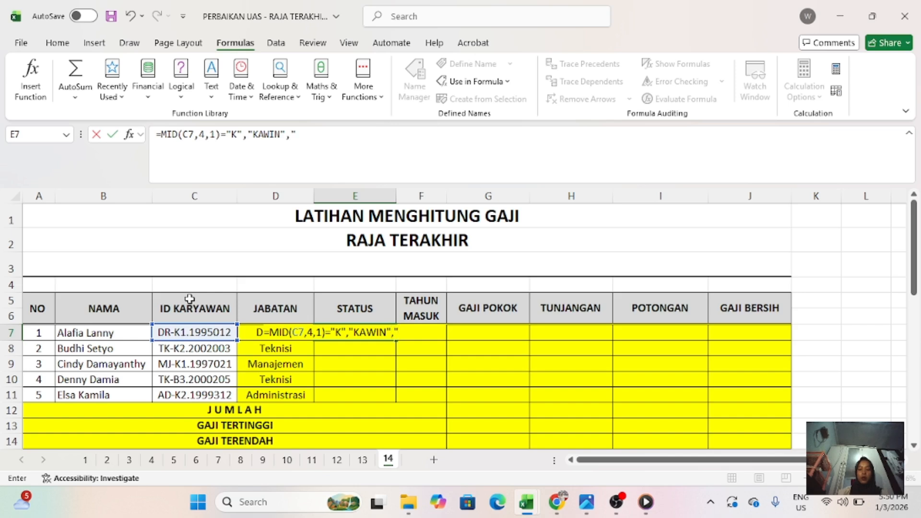
type("\"BEL")
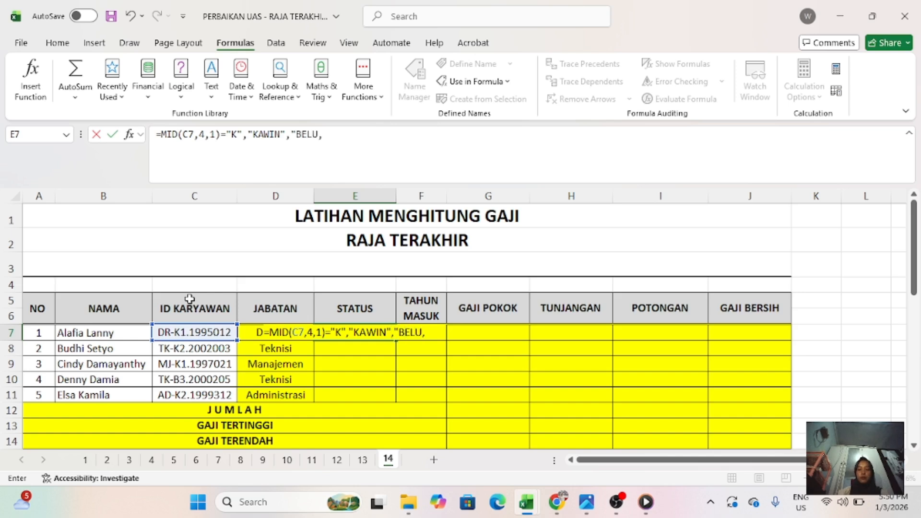
type("UM KA")
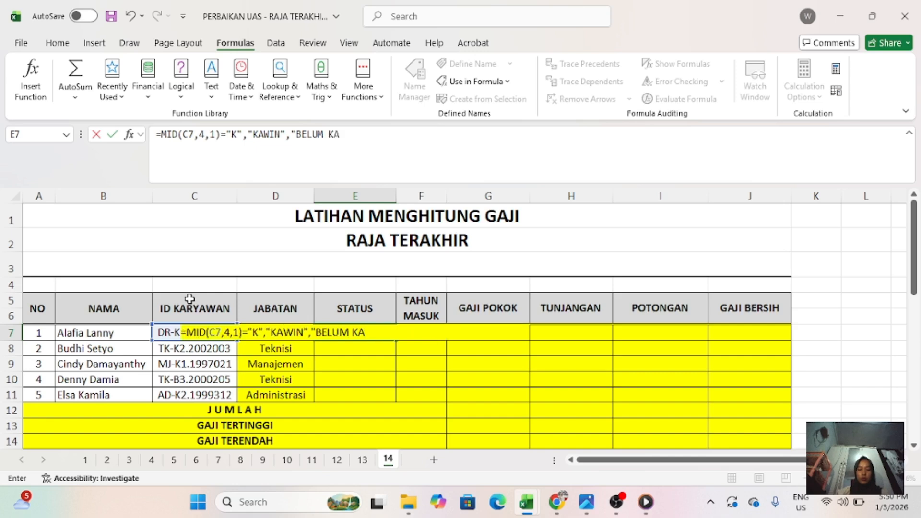
type("WIN\")")
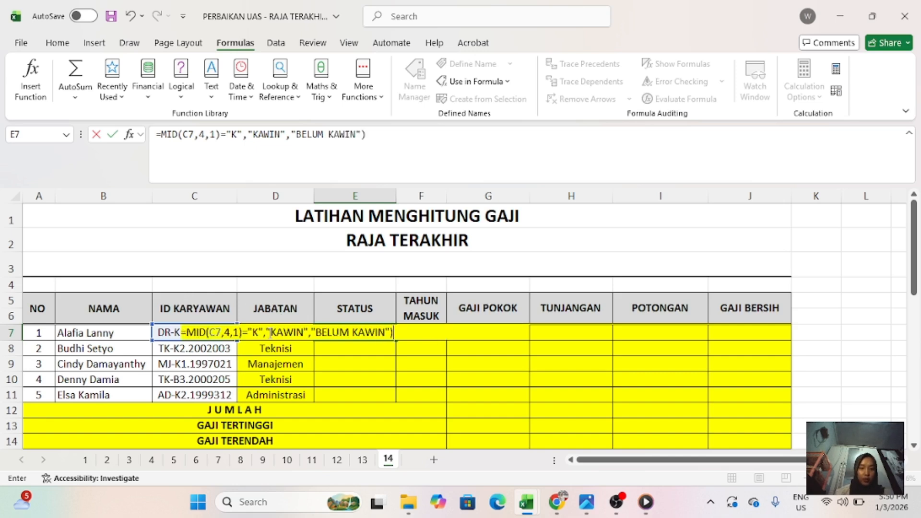
- Add "BELUM KAWIN" as the alternative result in E7, close the bracket and try to enter the formula
key("Return")
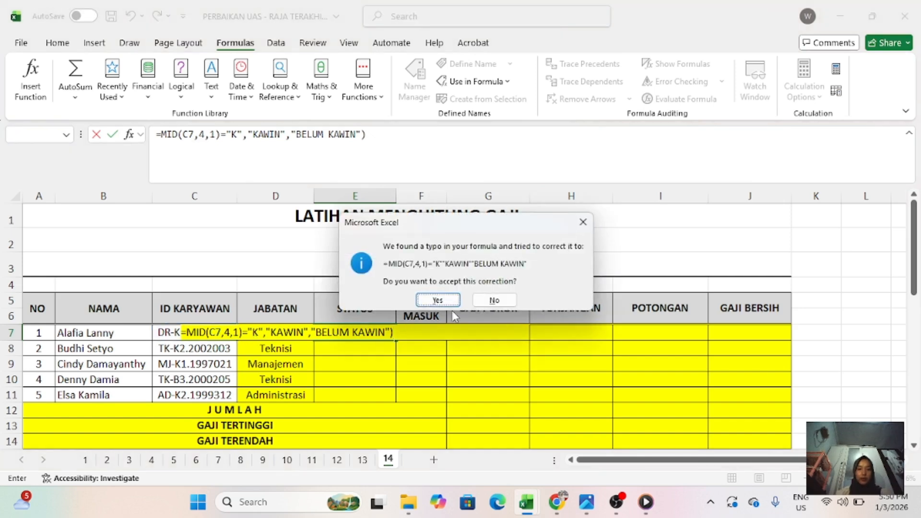
left_click(494, 300)
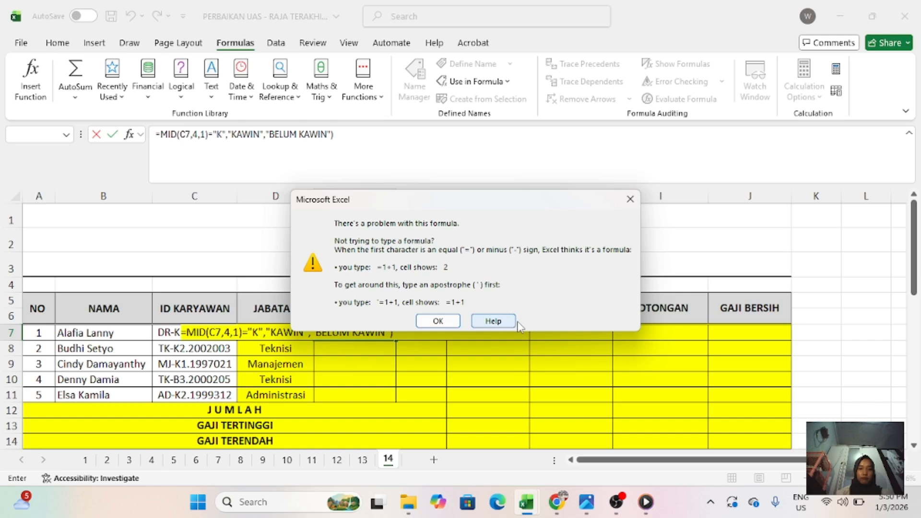
left_click(438, 321)
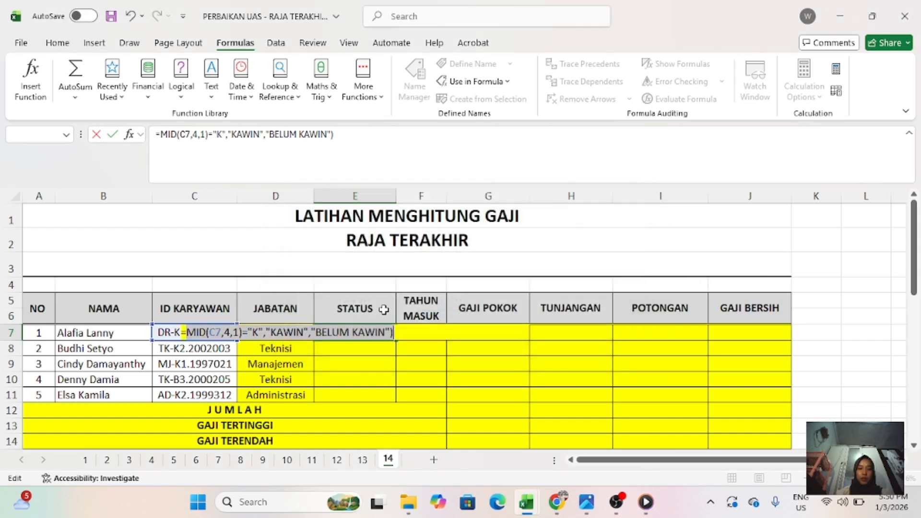
- Wrap the E7 formula in IF to give =IF(MID(C7,4,1)="K","KAWIN","BELUM KAWIN") and fill it down to E11
left_click(207, 326)
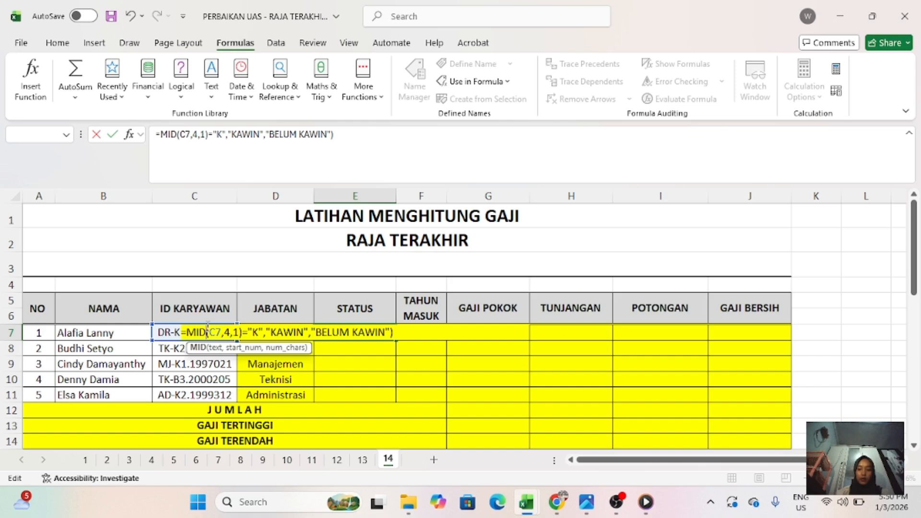
left_click(161, 134)
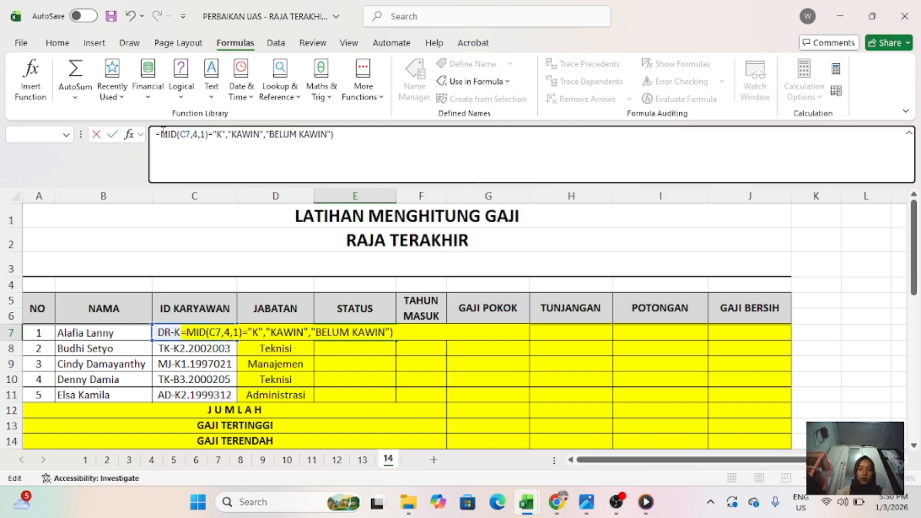
type("IF")
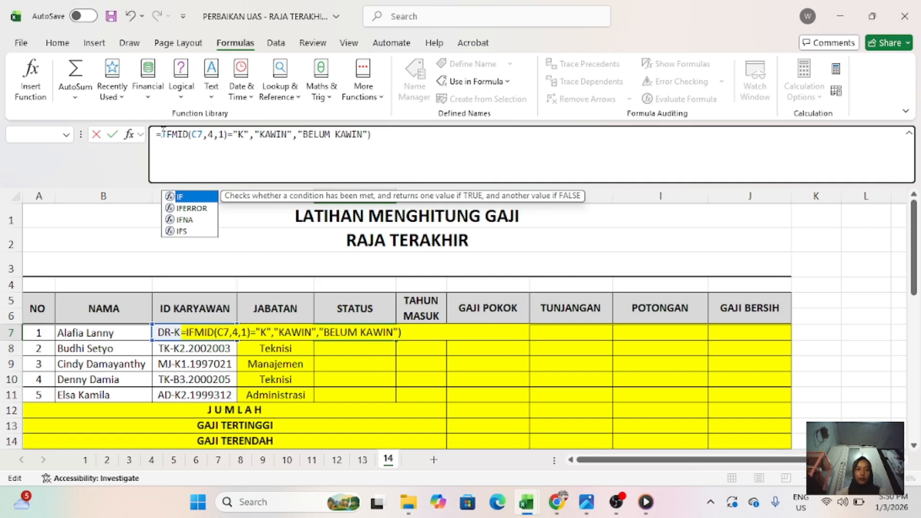
type("(")
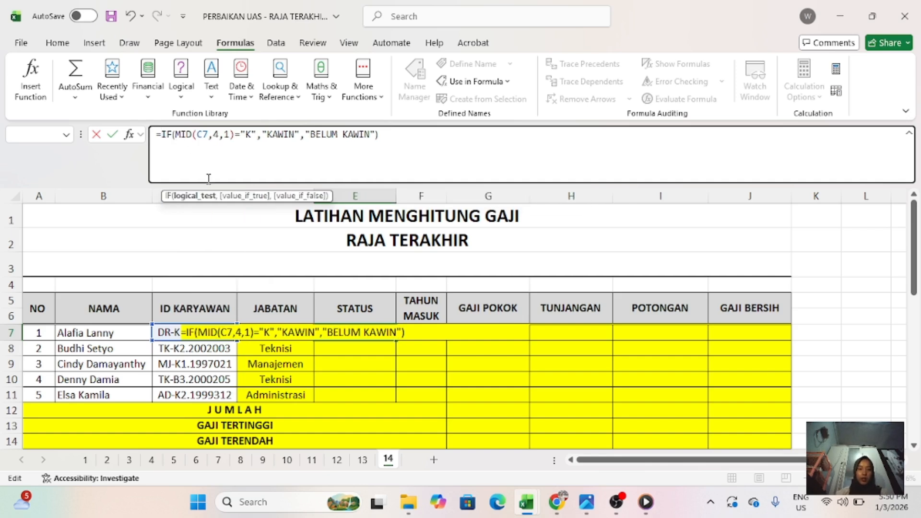
key("Return")
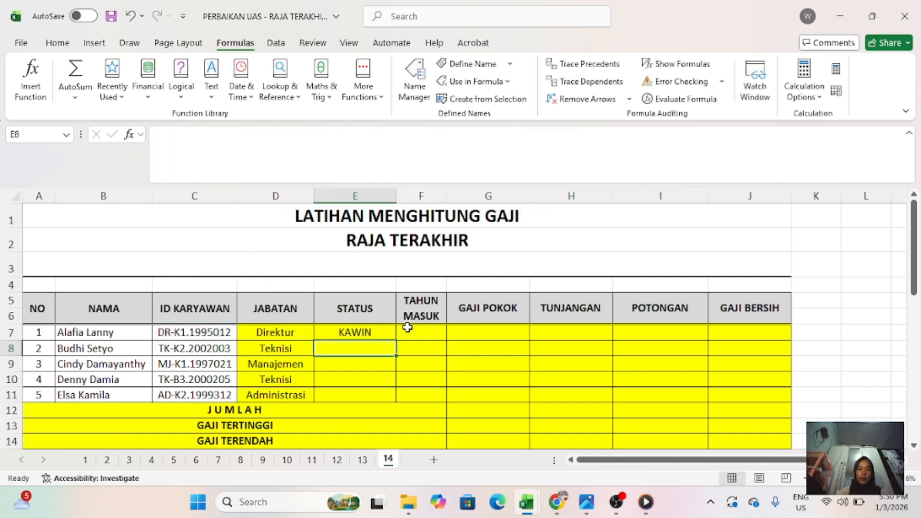
left_click(381, 328)
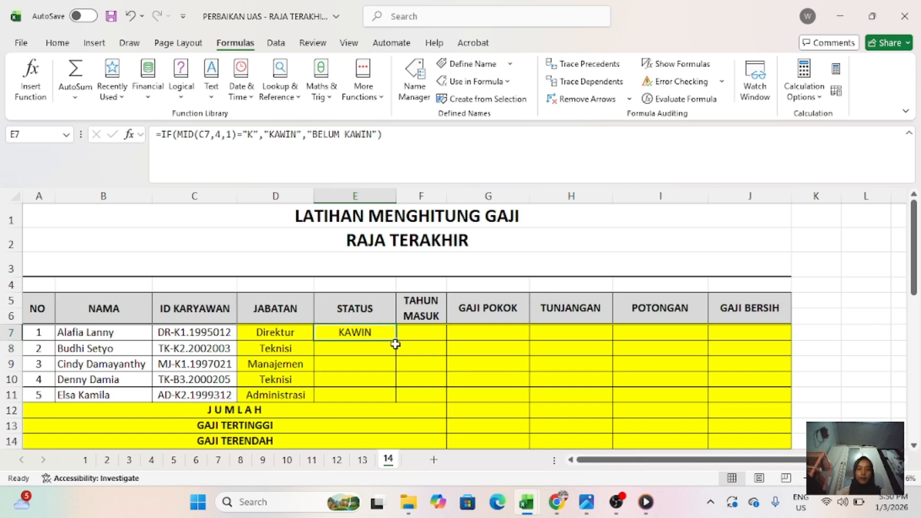
left_click_drag(397, 341, 398, 400)
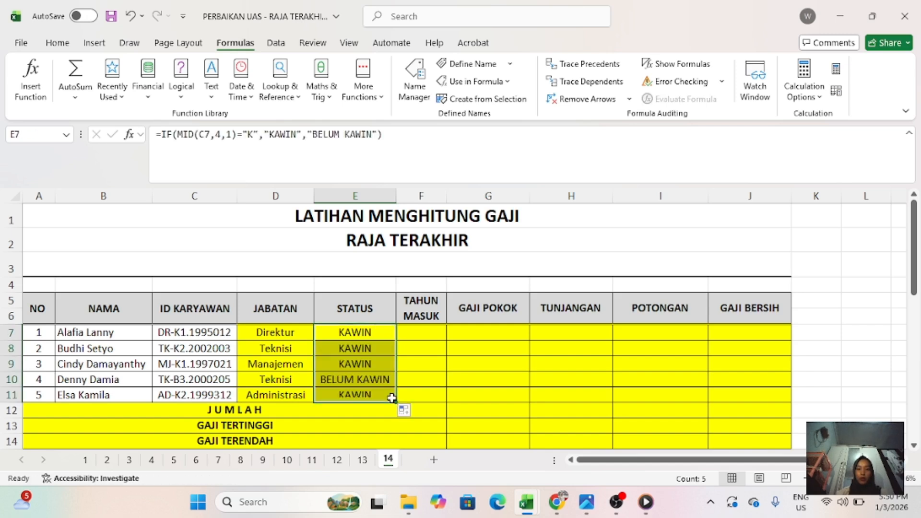
- Start a formula in TAHUN MASUK cell F7 and check the filling instruction for that column
left_click(415, 334)
type("=")
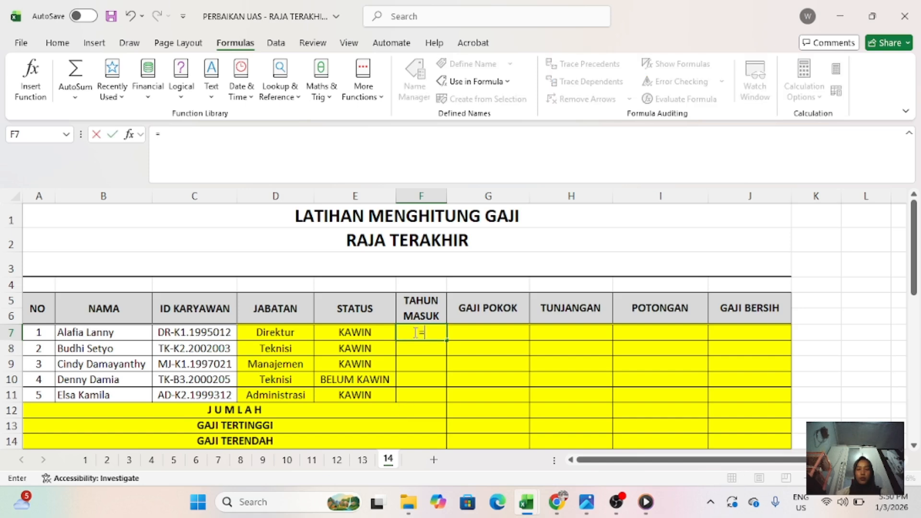
scroll(360, 288, "down", 8)
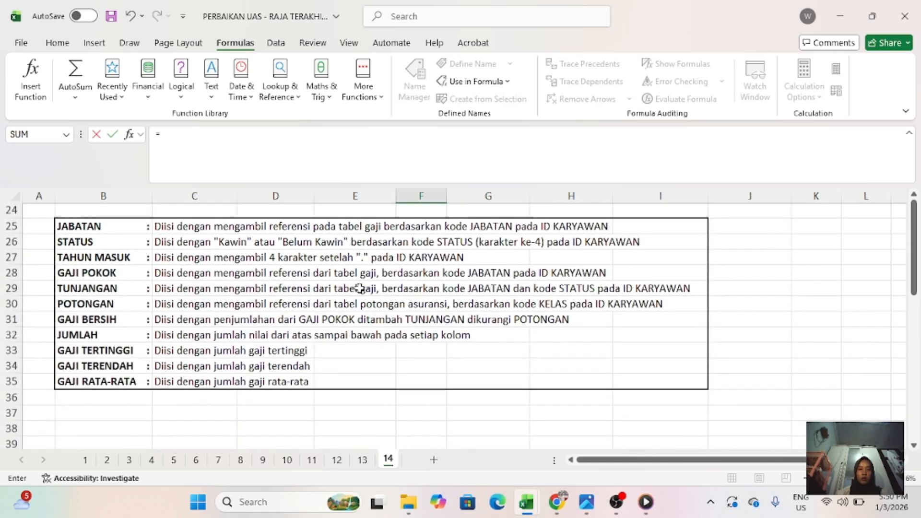
scroll(360, 288, "up", 8)
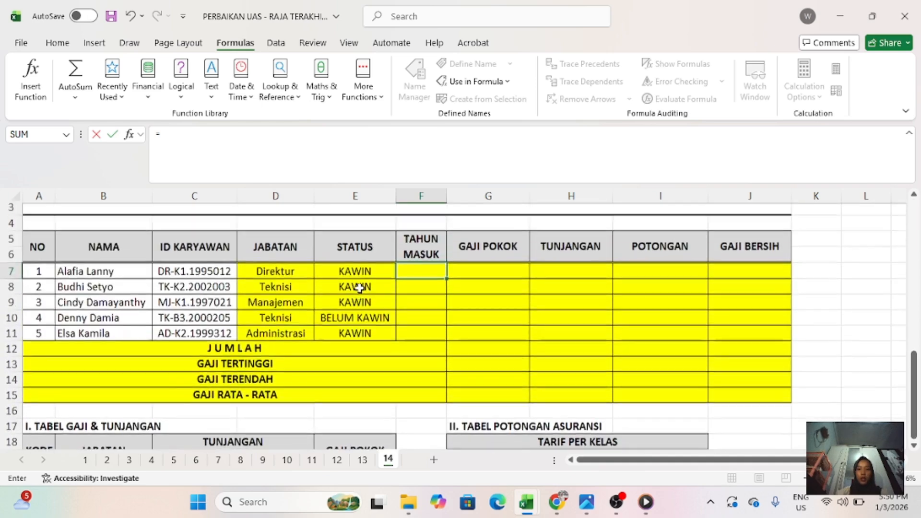
type("=MI")
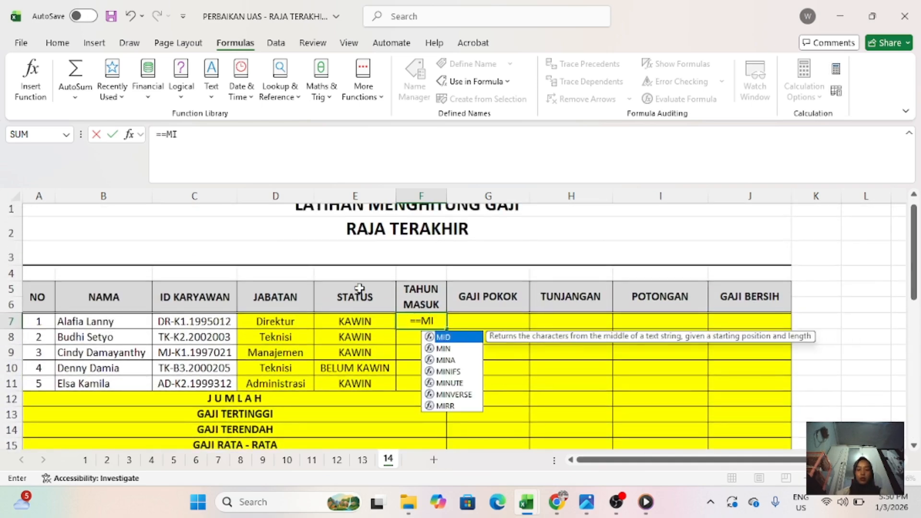
type("D(")
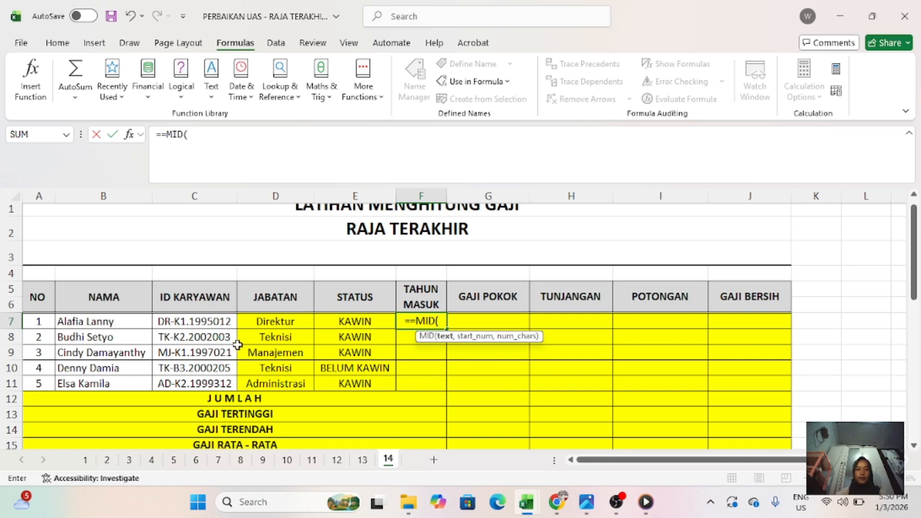
left_click(223, 327)
type(",4,1")
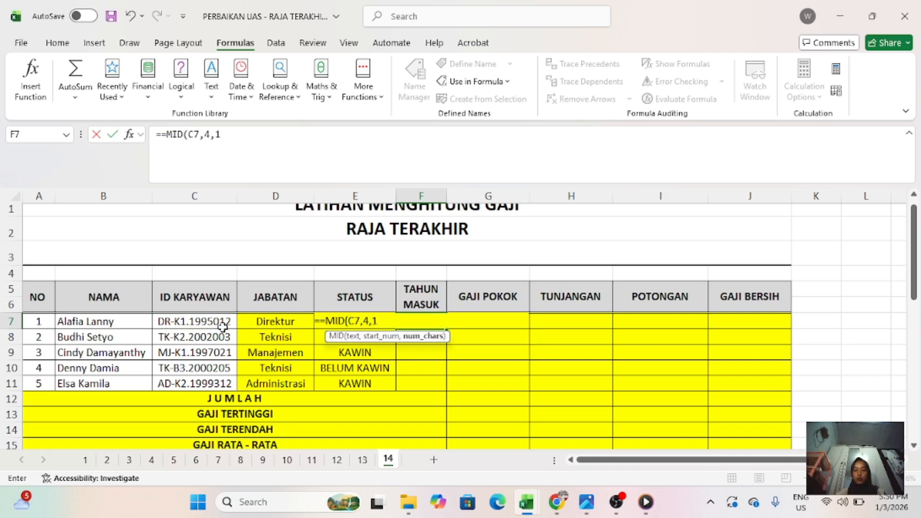
key("BackSpace")
key("BackSpace")
key("BackSpace")
key("BackSpace")
key("BackSpace")
key("BackSpace")
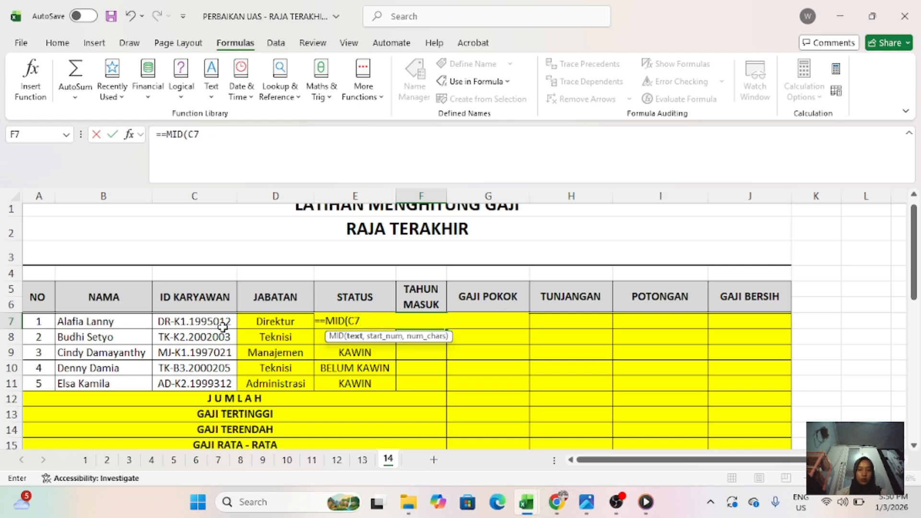
key("BackSpace")
key("BackSpace")
key("BackSpace")
key("BackSpace")
key("BackSpace")
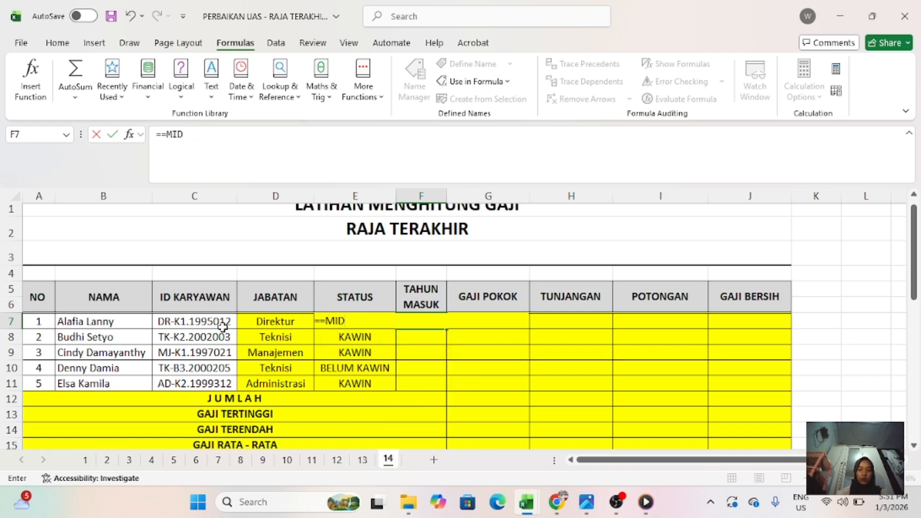
- Enter =MID(C7,4,1 in F7 and reread the TAHUN MASUK instruction below the reference tables
type("MID(")
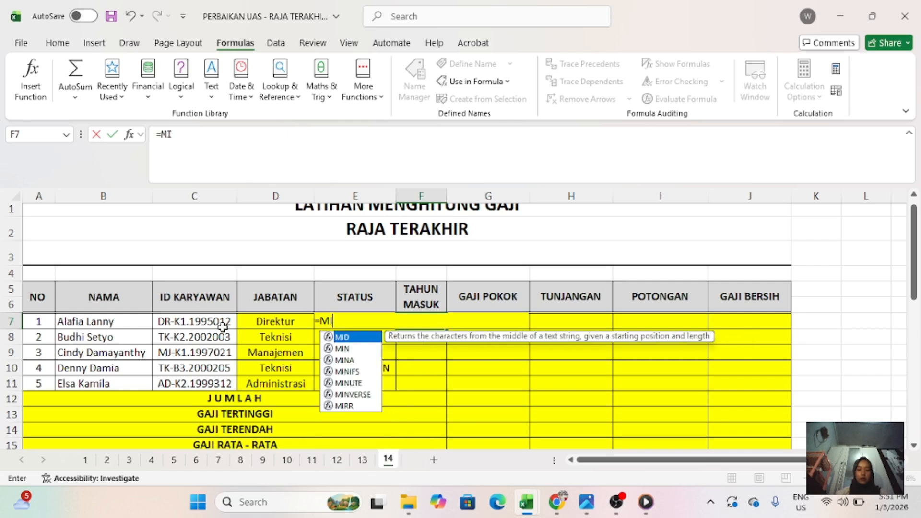
left_click(164, 323)
type(",4,1")
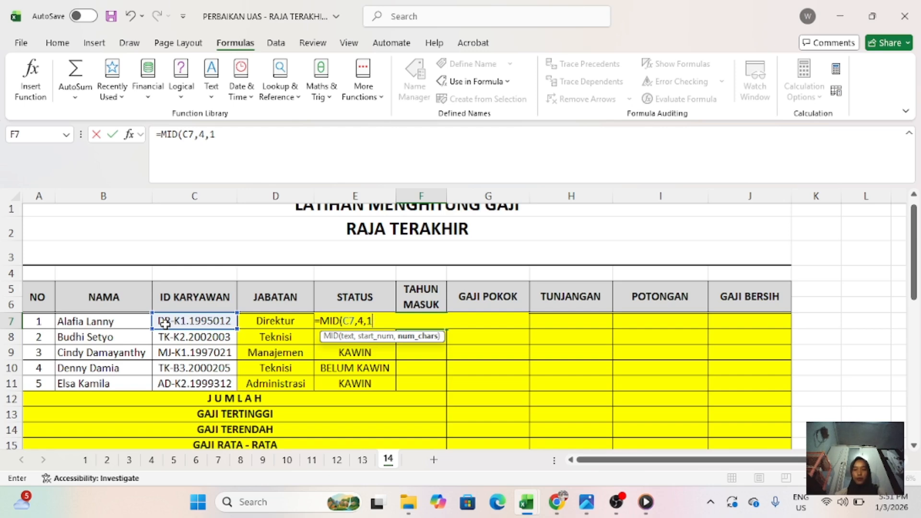
scroll(164, 323, "down", 4)
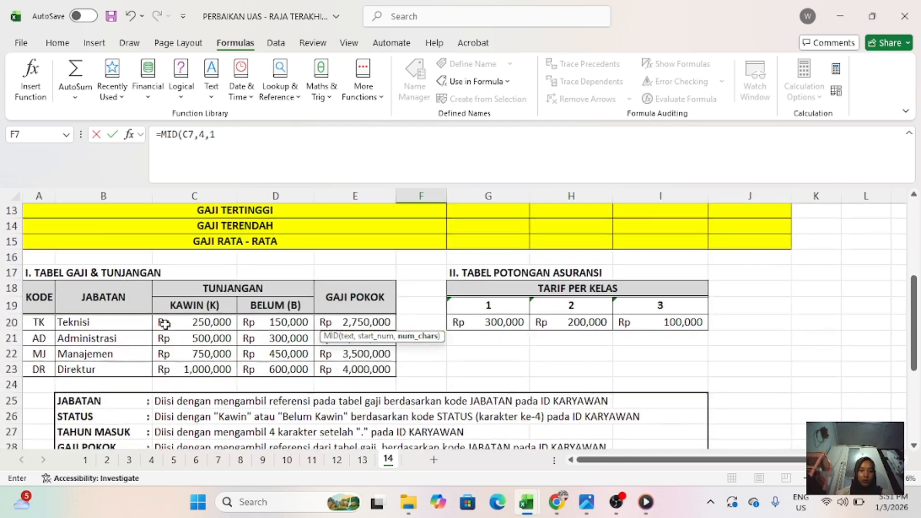
scroll(164, 323, "down", 1)
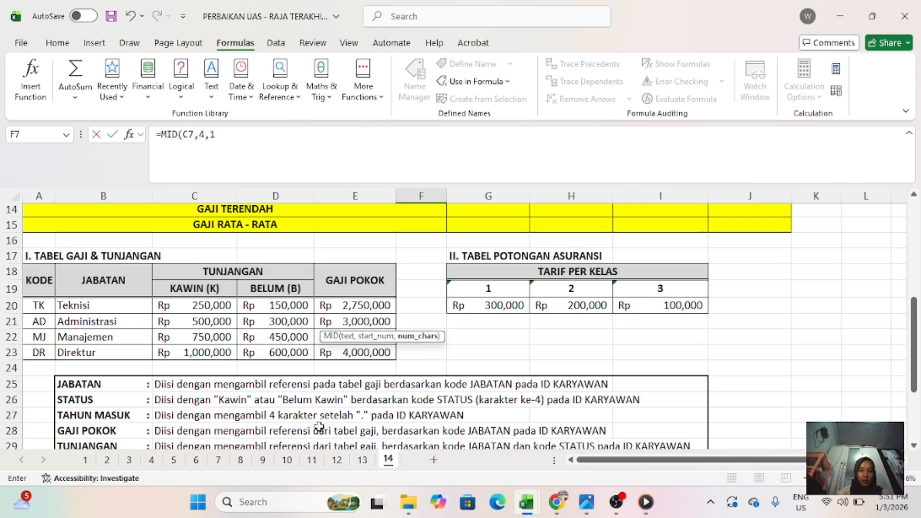
scroll(358, 419, "up", 4)
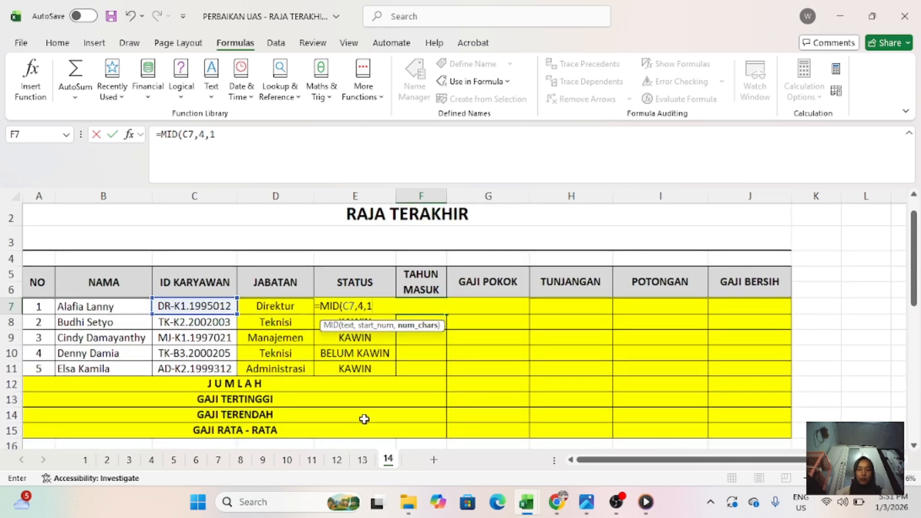
- Replace the fixed start position and character count in F7's MID formula with a nested FIND function
key("BackSpace")
key("BackSpace")
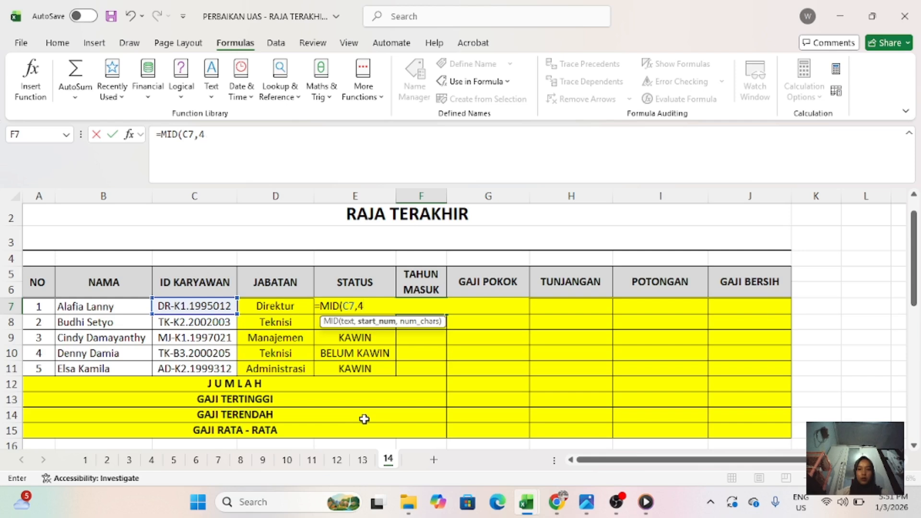
key("BackSpace")
type("FIN")
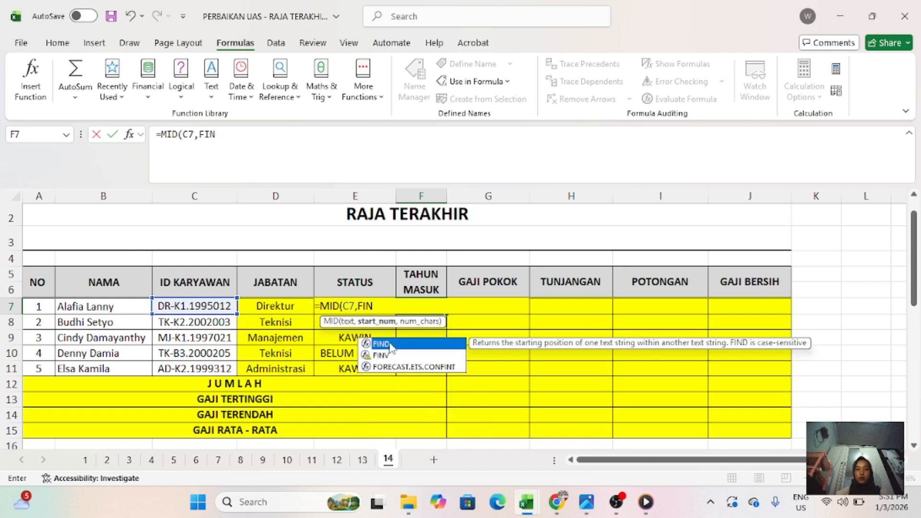
double_click(389, 343)
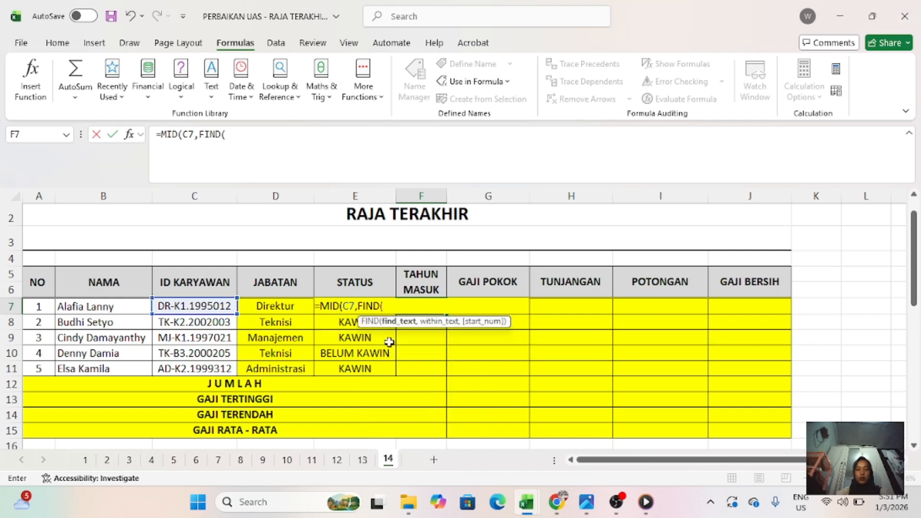
left_click(224, 303)
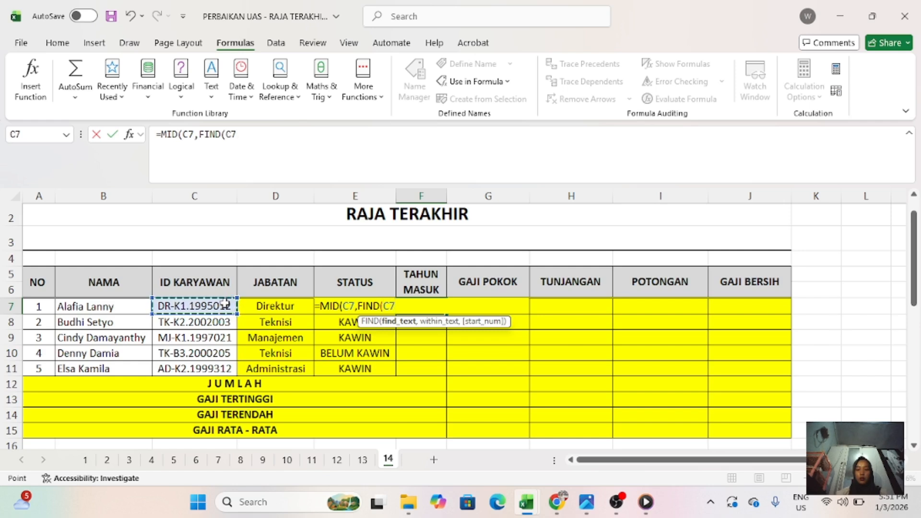
type("\".")
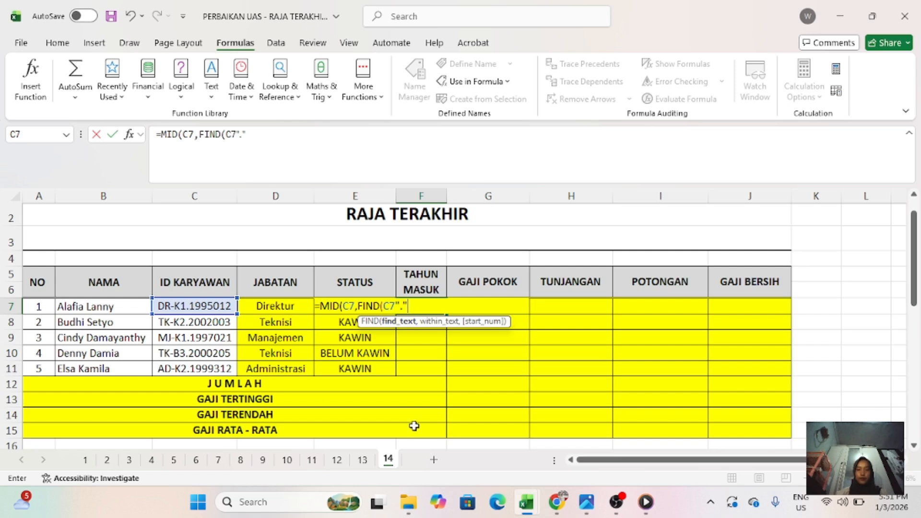
left_click(237, 136)
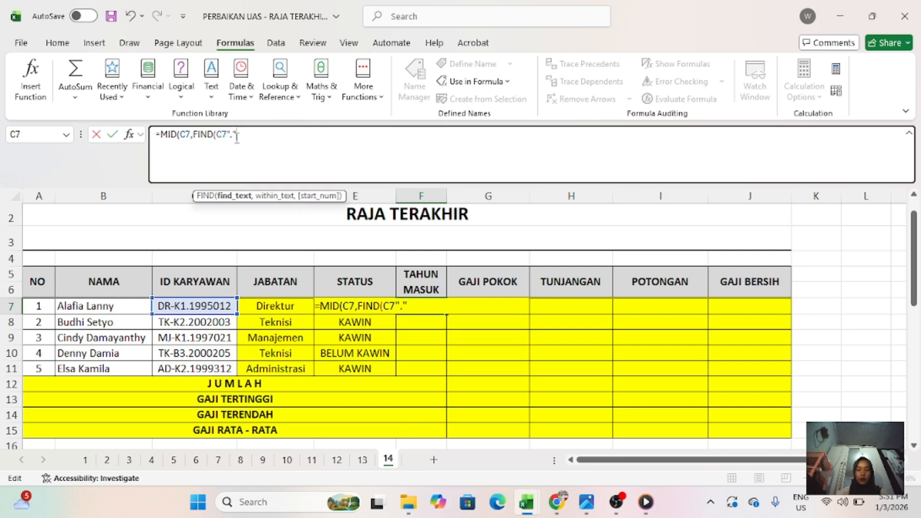
key("BackSpace")
key("BackSpace")
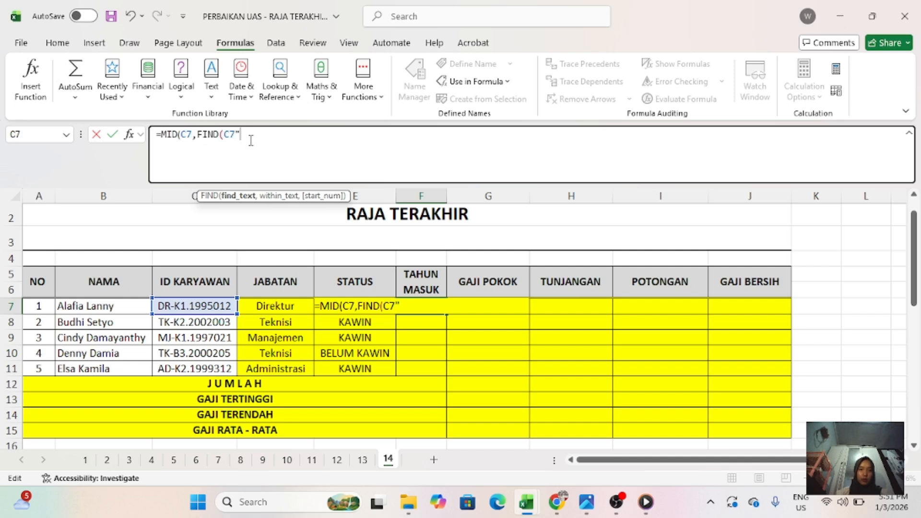
key("BackSpace")
key("BackSpace")
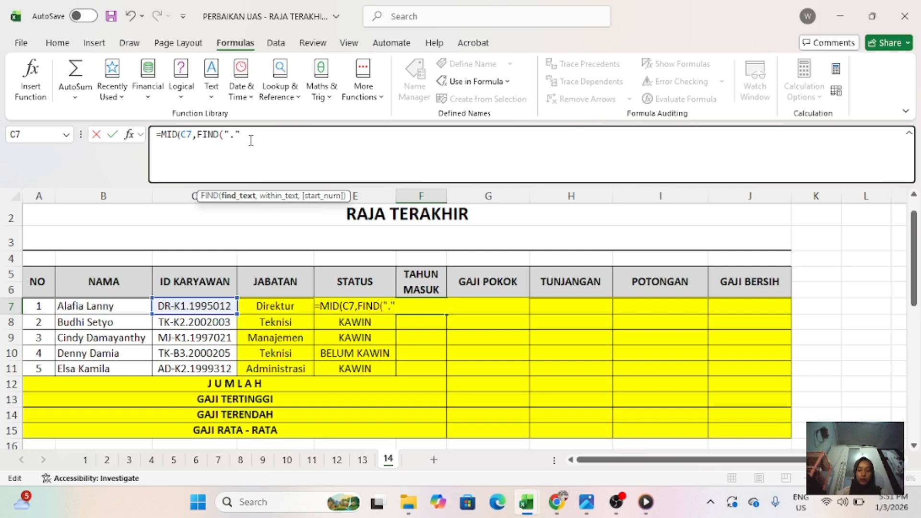
- Complete the F7 formula as =MID(C7,FIND(".",C7)+1,4) and enter it
type("\".\",")
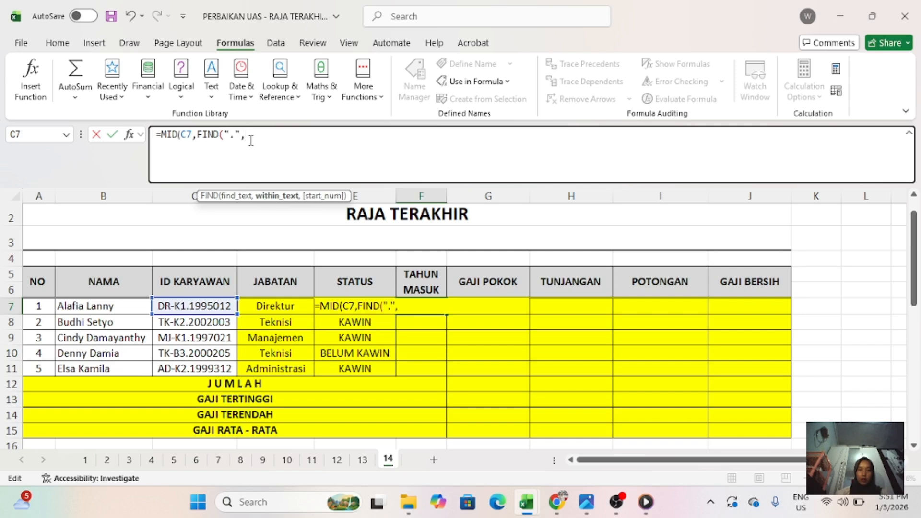
left_click(206, 306)
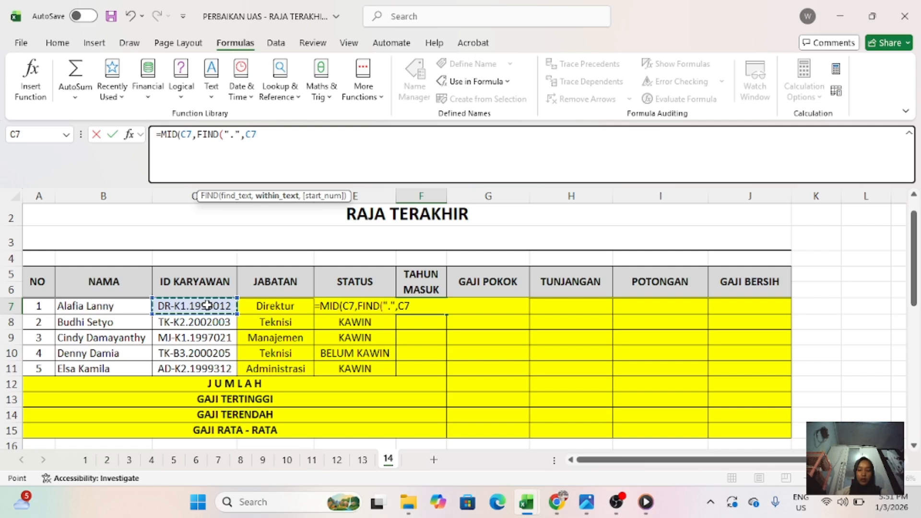
type(")+")
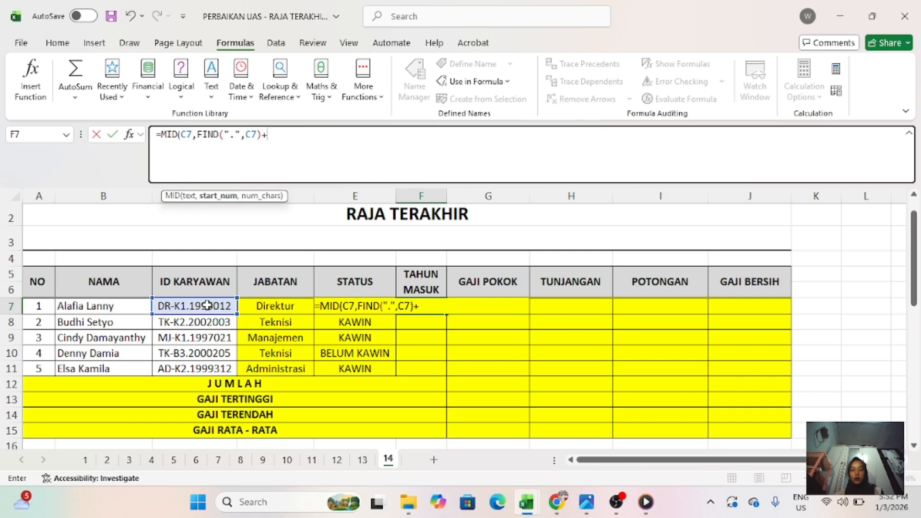
type("1,")
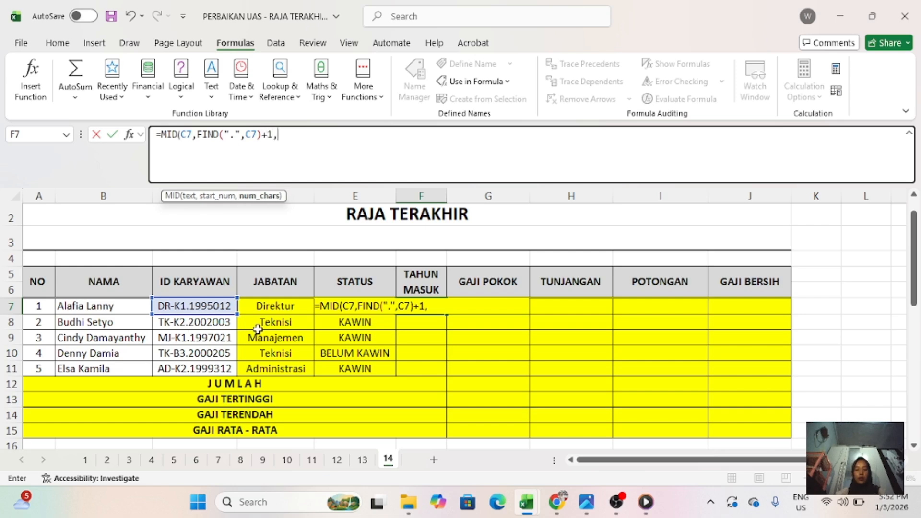
type("4")
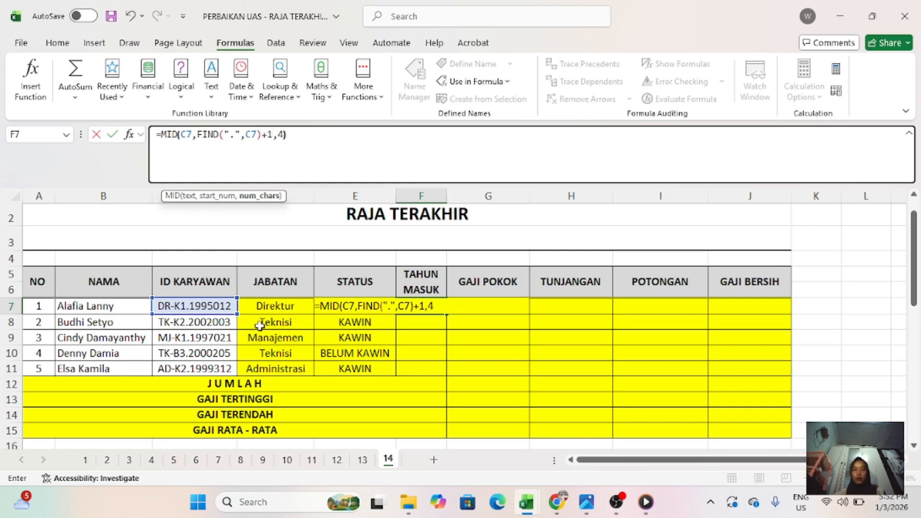
type(")")
key("Return")
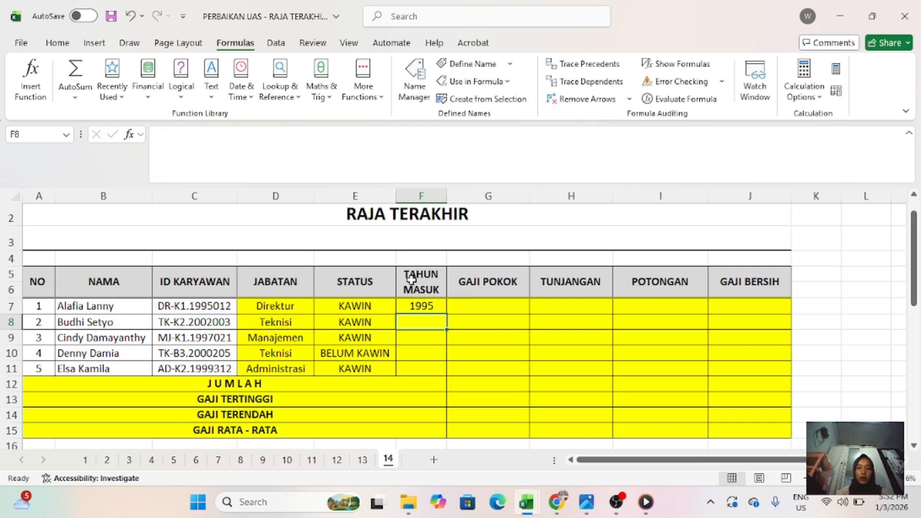
- Fill the TAHUN MASUK formula from F7 down to F11
left_click(409, 307)
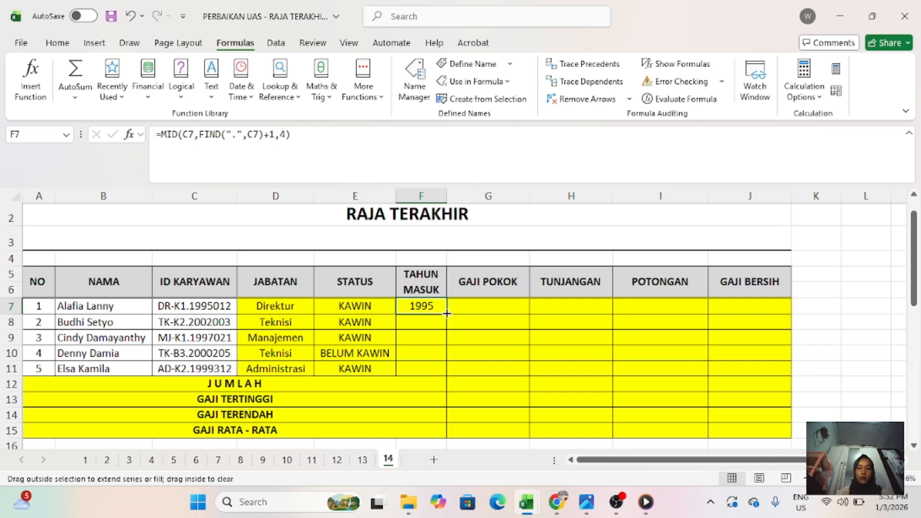
double_click(446, 313)
left_click(459, 287)
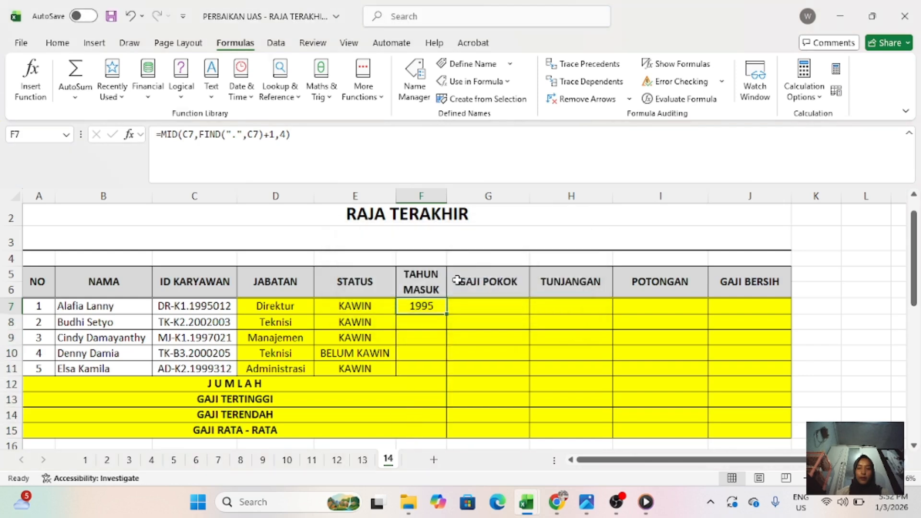
left_click_drag(446, 316, 451, 372)
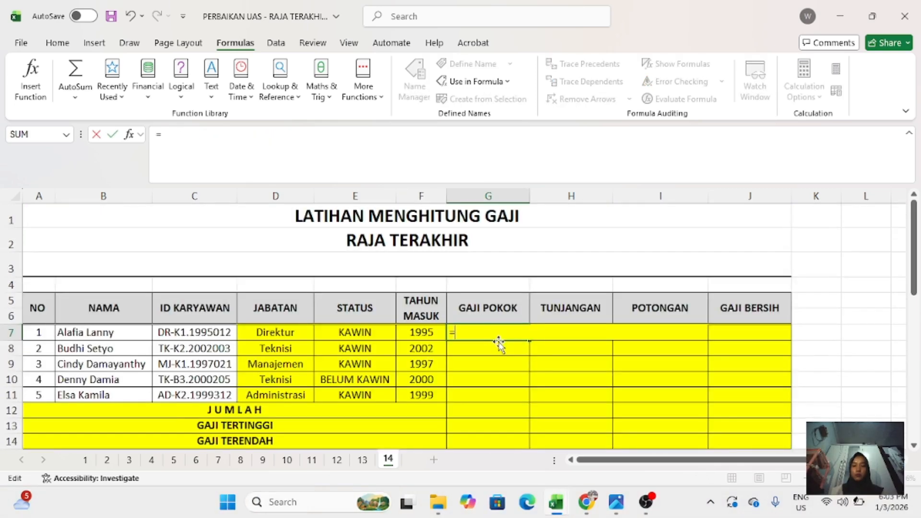
- Begin the GAJI POKOK formula in G7 with a LEFT function nested in VLOOKUP, as =VLOOKUP(LEFT(
type("VLO")
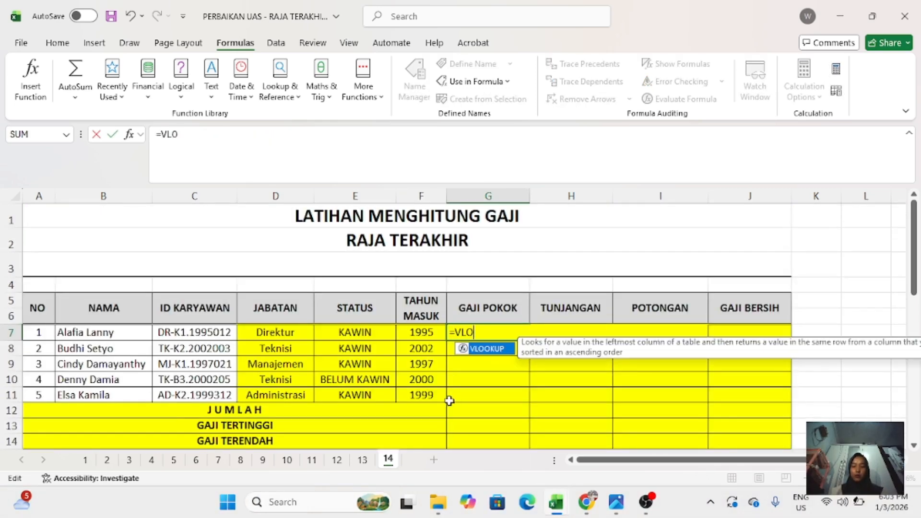
type("OKUP9LEFT")
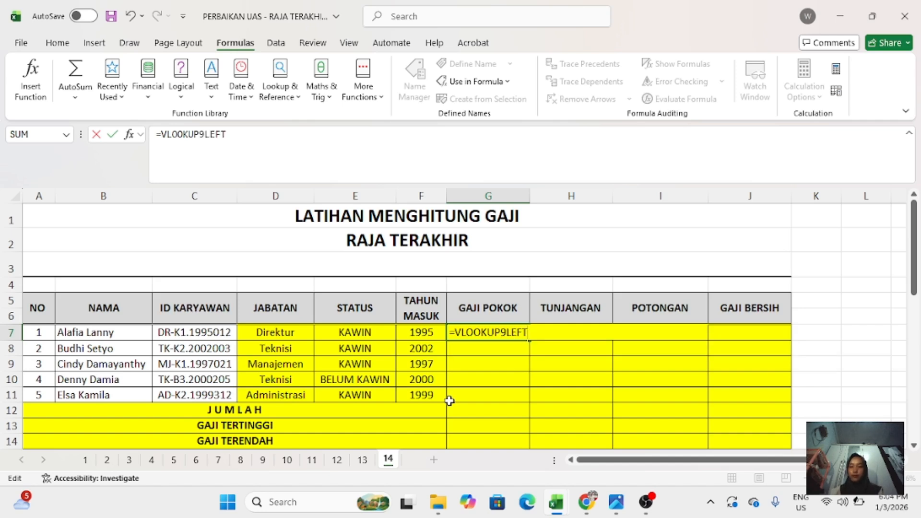
key("BackSpace")
key("BackSpace")
key("BackSpace")
key("BackSpace")
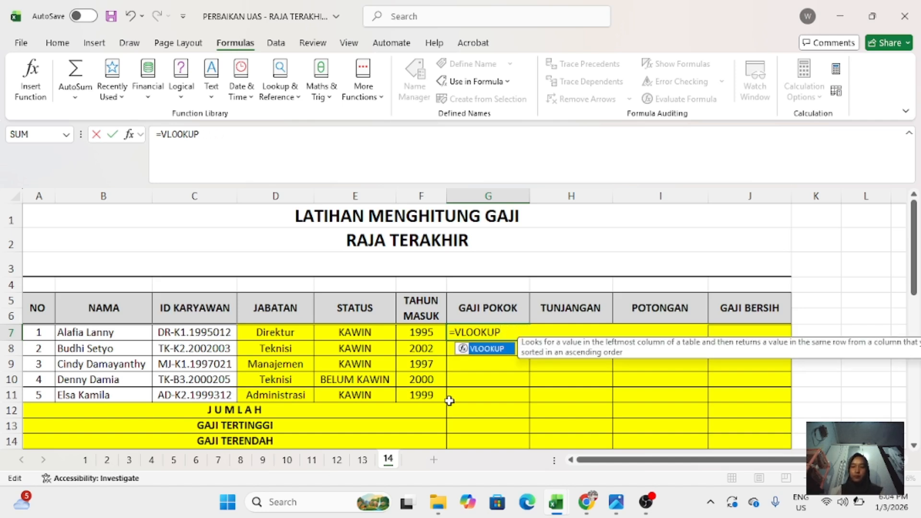
type("(LEFT")
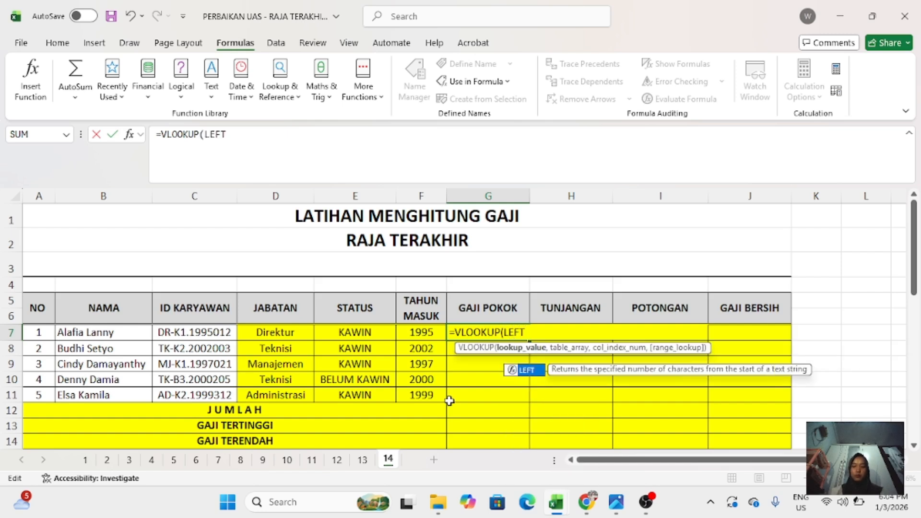
key("BackSpace")
type("F")
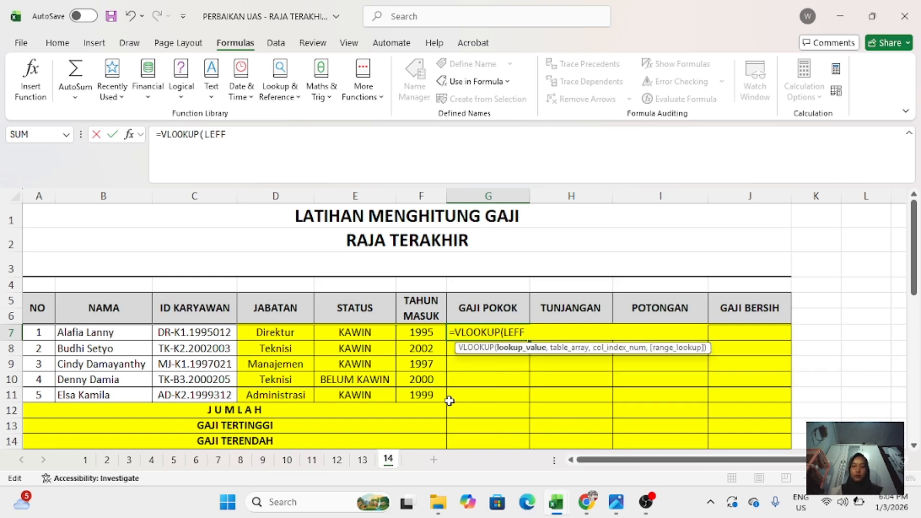
key("BackSpace")
key("BackSpace")
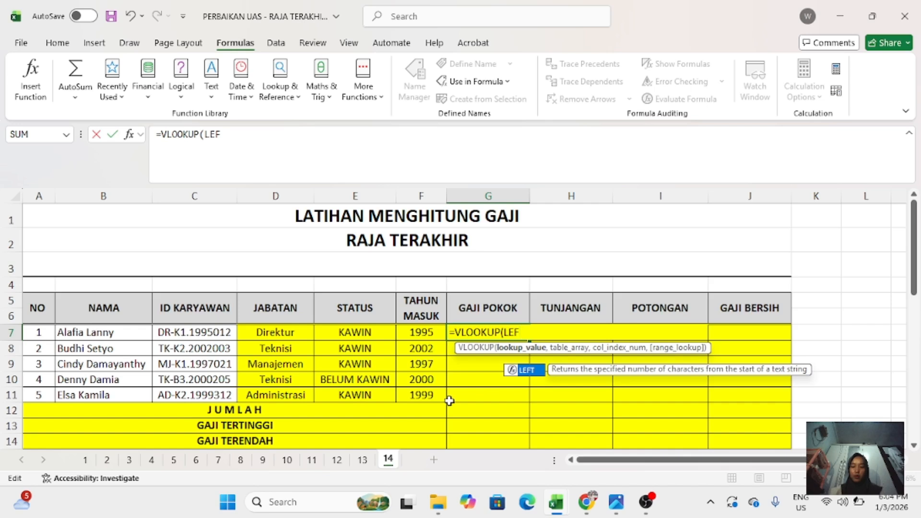
type("T(")
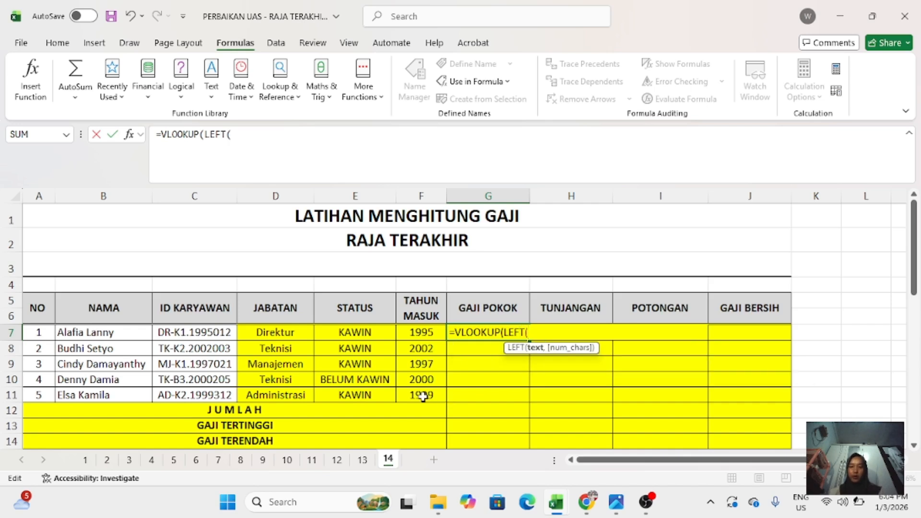
- Set the G7 lookup value to the first 2 characters of the employee ID in C7
left_click(203, 338)
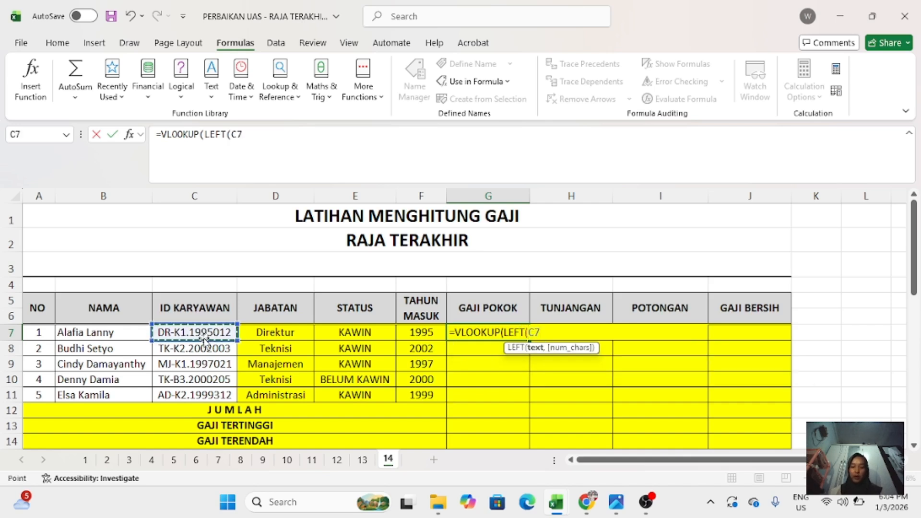
type(",2)")
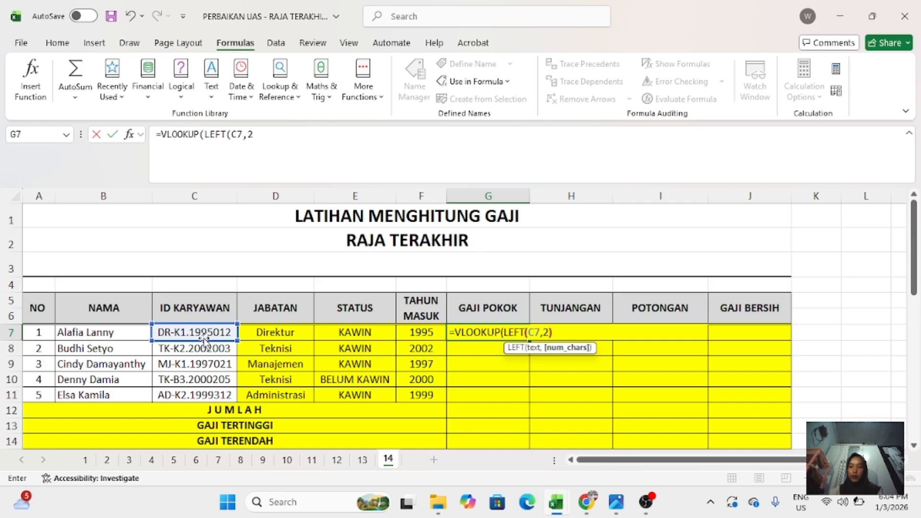
type(",")
- Add the salary and allowance table as the absolute lookup range $A$18:$E$23 in the G7 formula
scroll(48, 298, "down", 2)
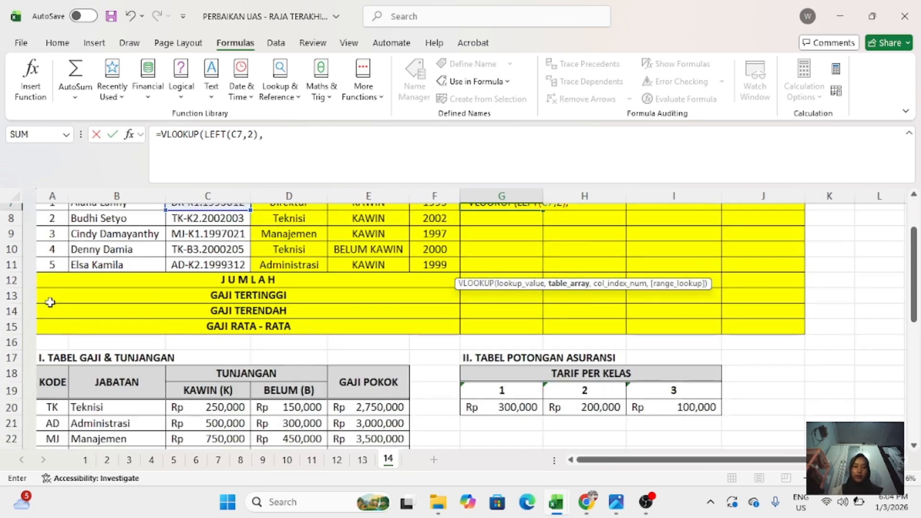
scroll(49, 303, "down", 1)
left_click(32, 318)
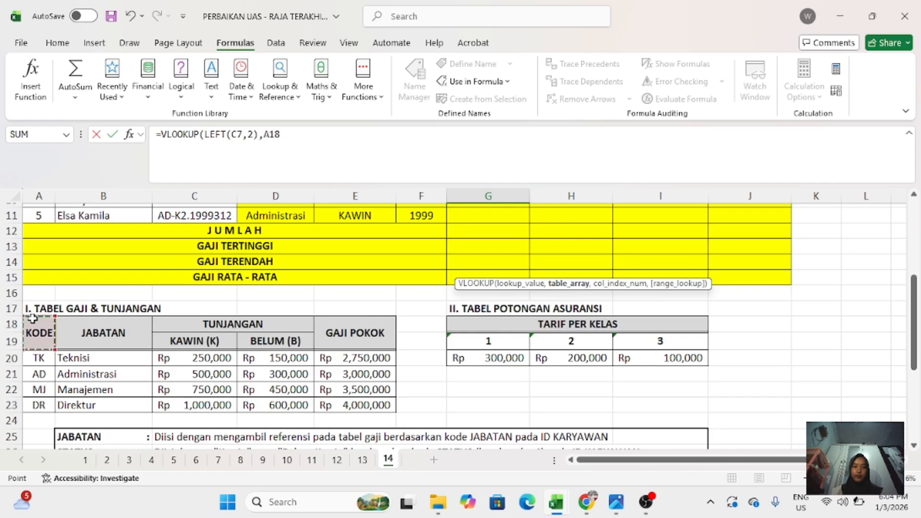
left_click_drag(33, 318, 391, 407)
key("F4")
scroll(360, 407, "up", 3)
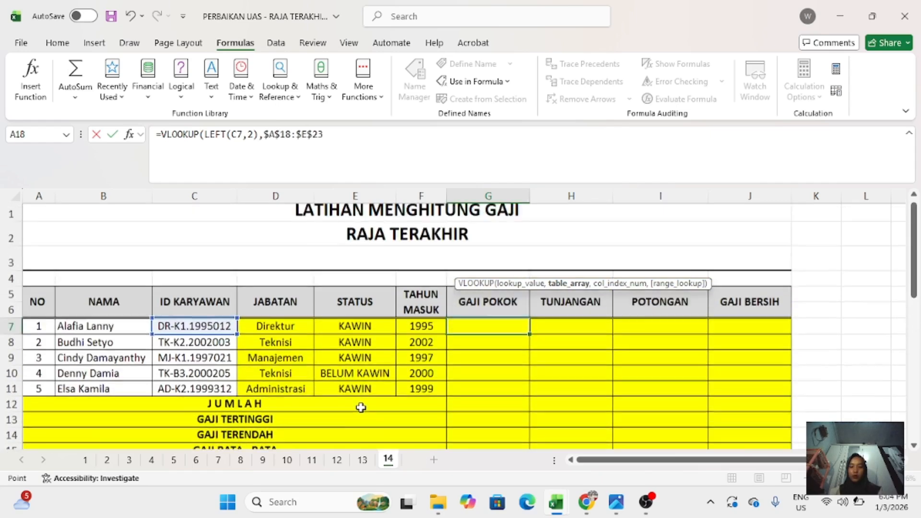
type(",")
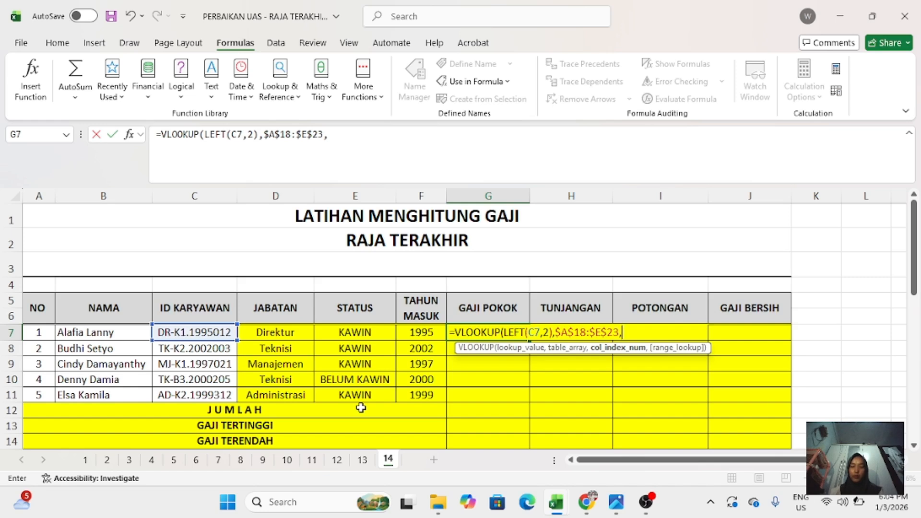
type("5,")
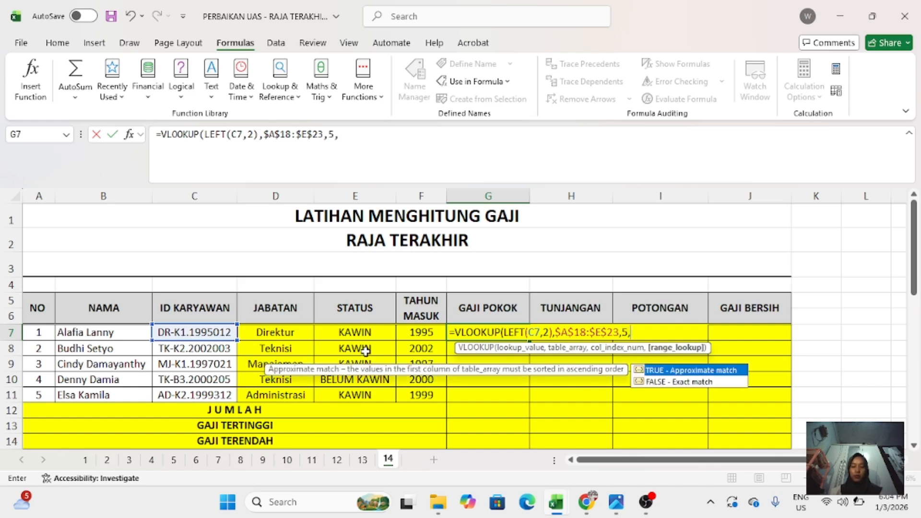
type("0)")
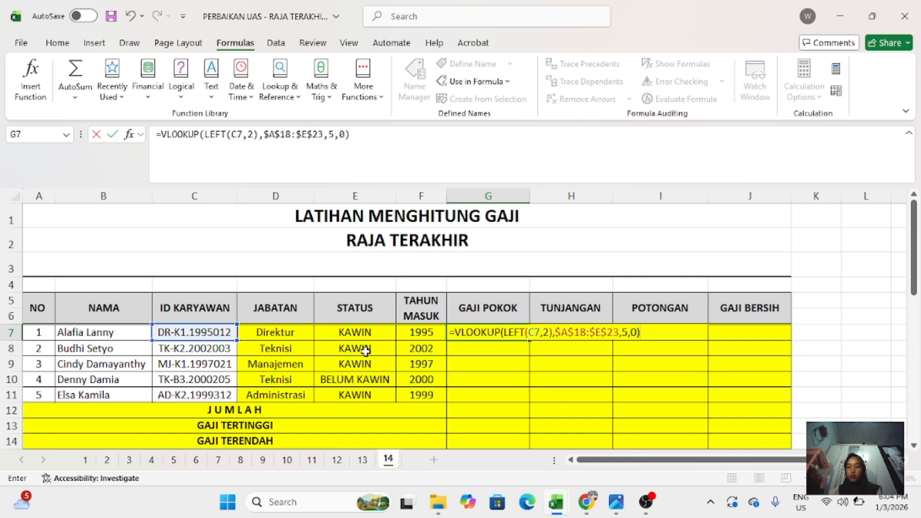
- Finish the G7 formula with column index 5 and exact match 0, and fill it down to G11
key("Return")
left_click(458, 333)
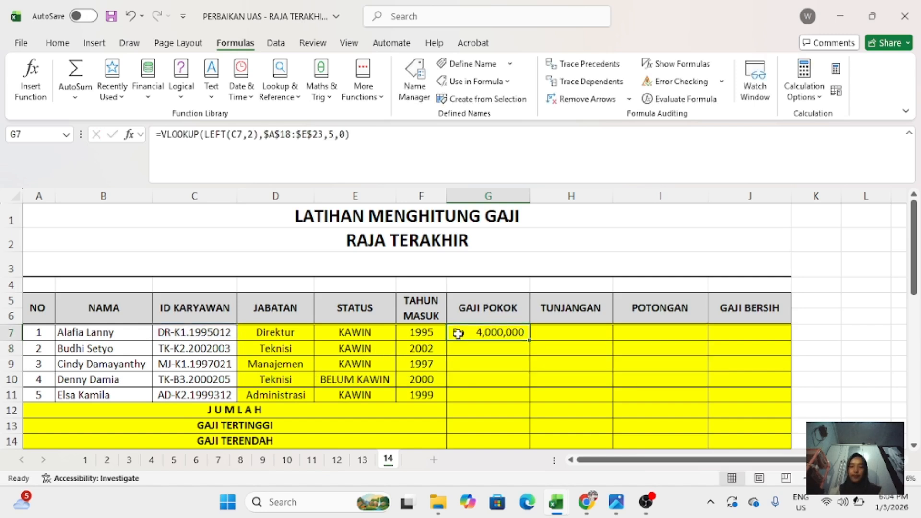
left_click_drag(527, 339, 526, 399)
- Begin the TUNJANGAN formula in H7 with a LEFT function nested in VLOOKUP, as =VLOOKUP(LEFT(
left_click(547, 336)
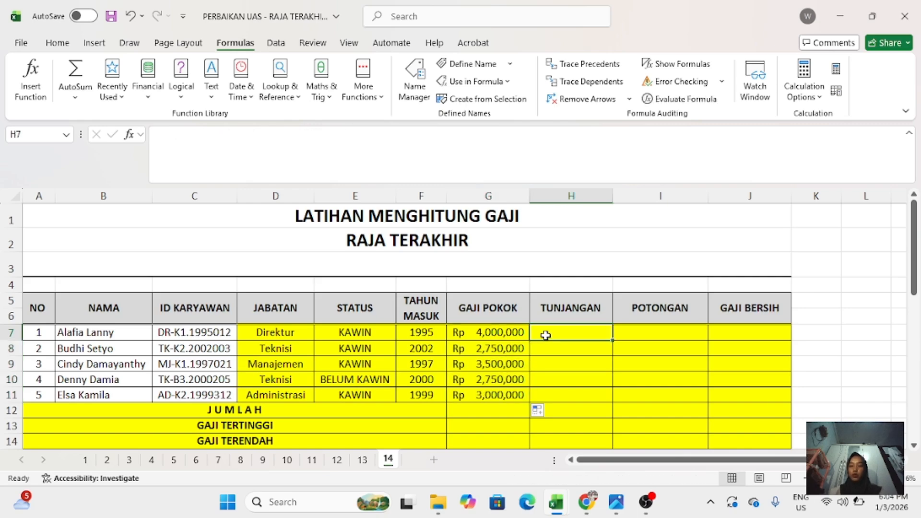
type("=")
scroll(546, 336, "down", 3)
scroll(545, 335, "down", 3)
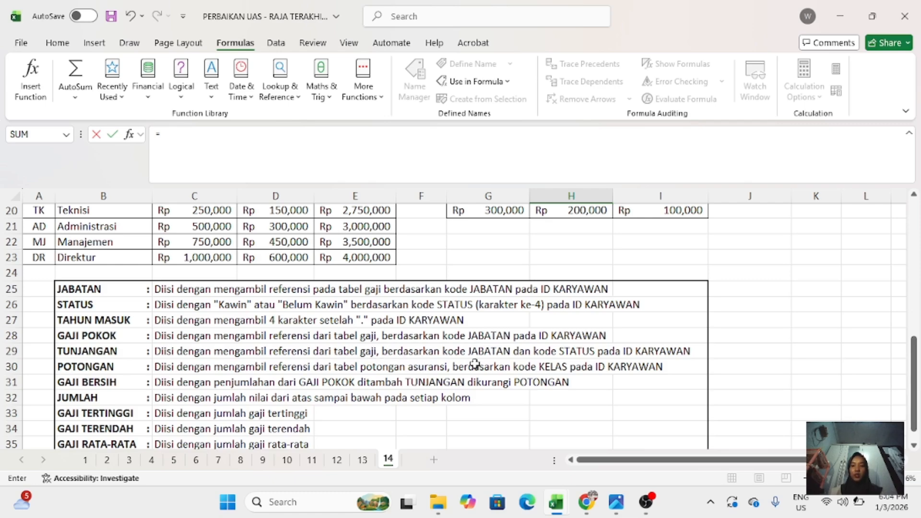
scroll(481, 423, "up", 3)
scroll(481, 424, "up", 4)
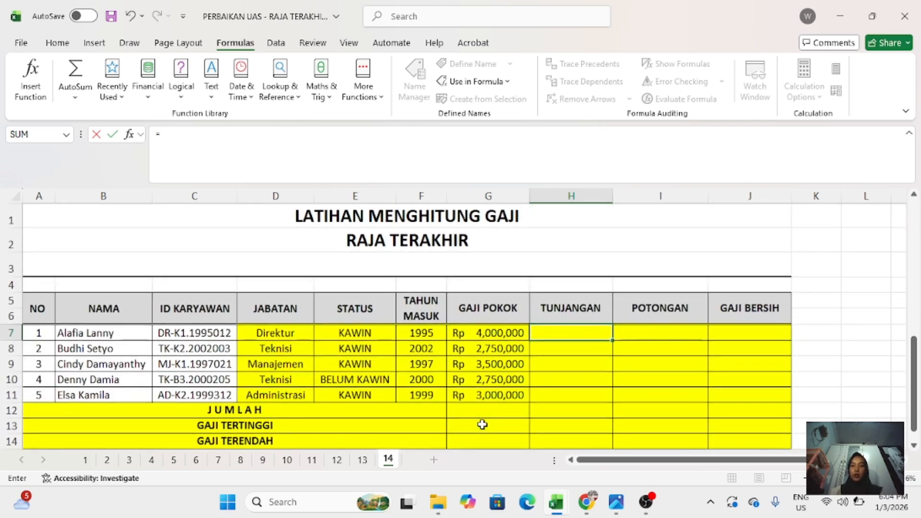
type("=")
key("BackSpace")
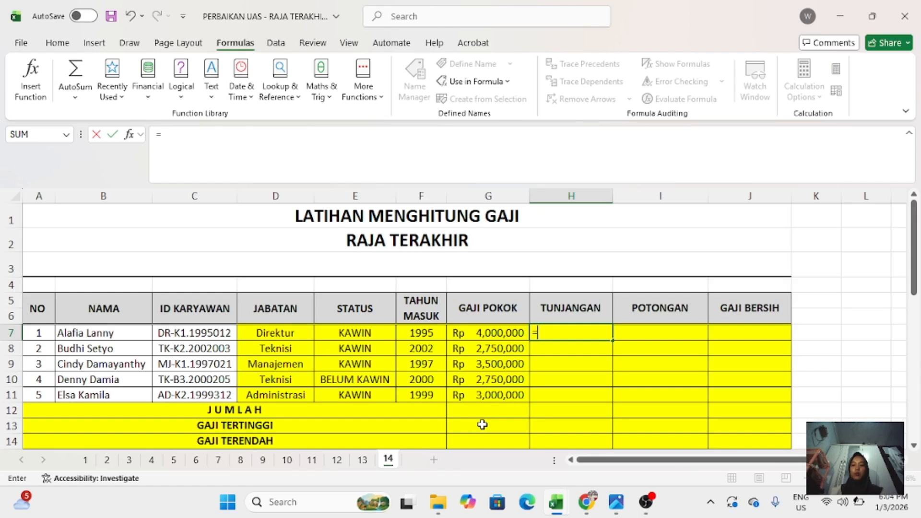
type("VLOOKUP")
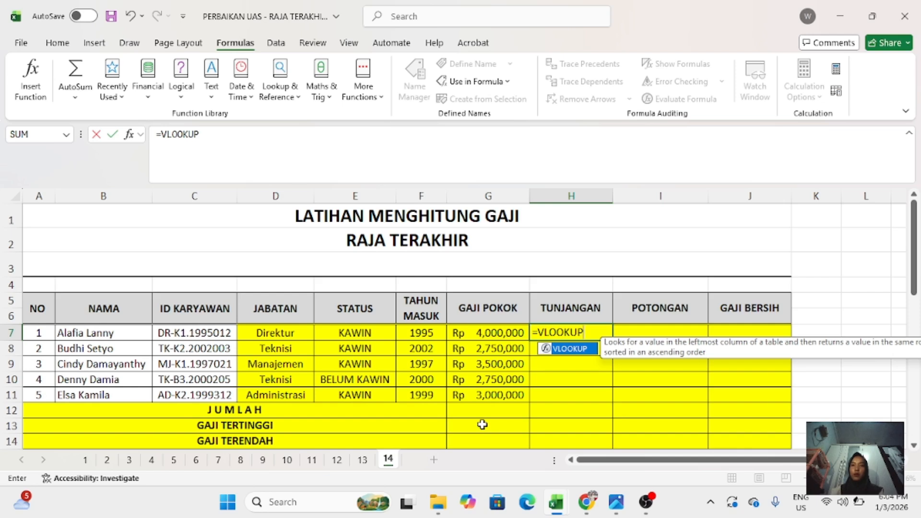
type("(LEFT")
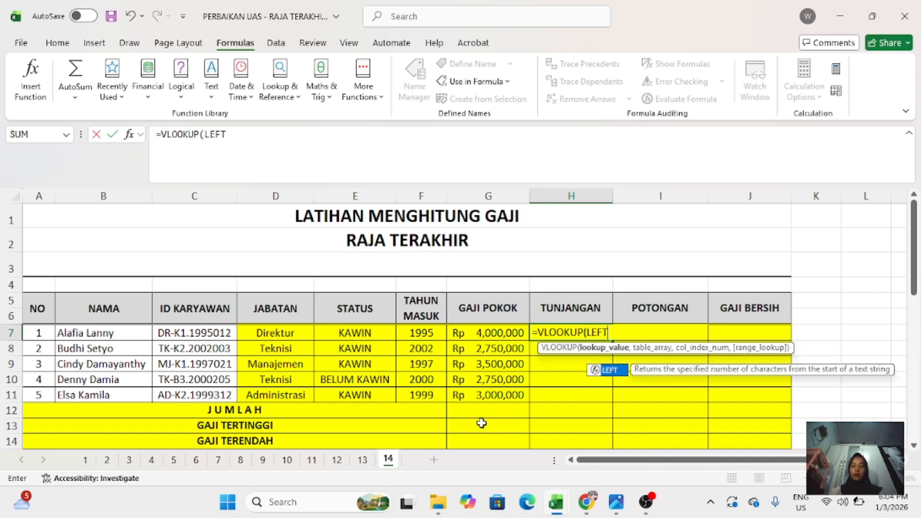
type("(")
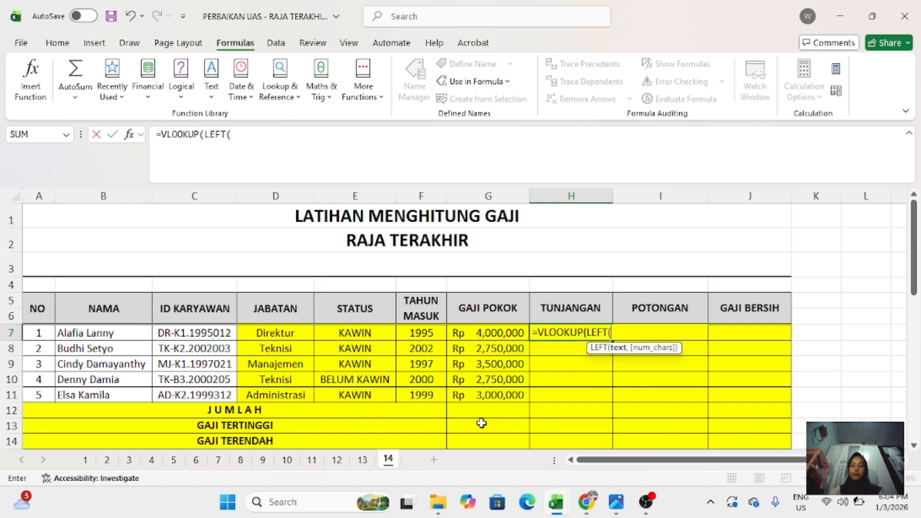
- Set the H7 lookup value to the first 2 characters of the employee ID in C7
left_click(215, 332)
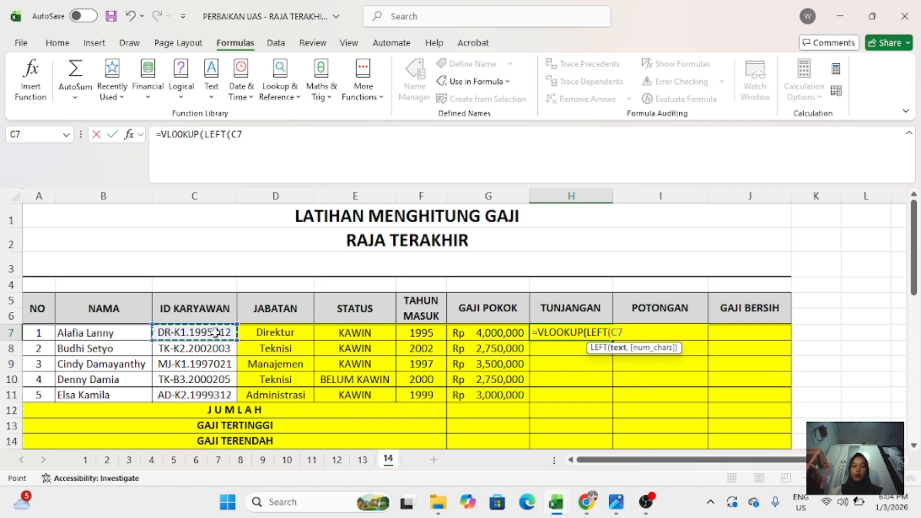
type(",2")
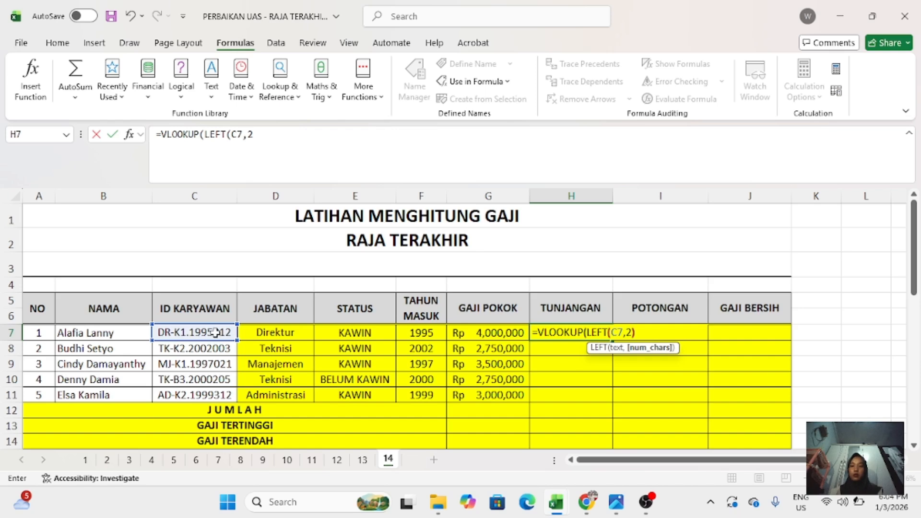
type("),")
scroll(214, 332, "down", 5)
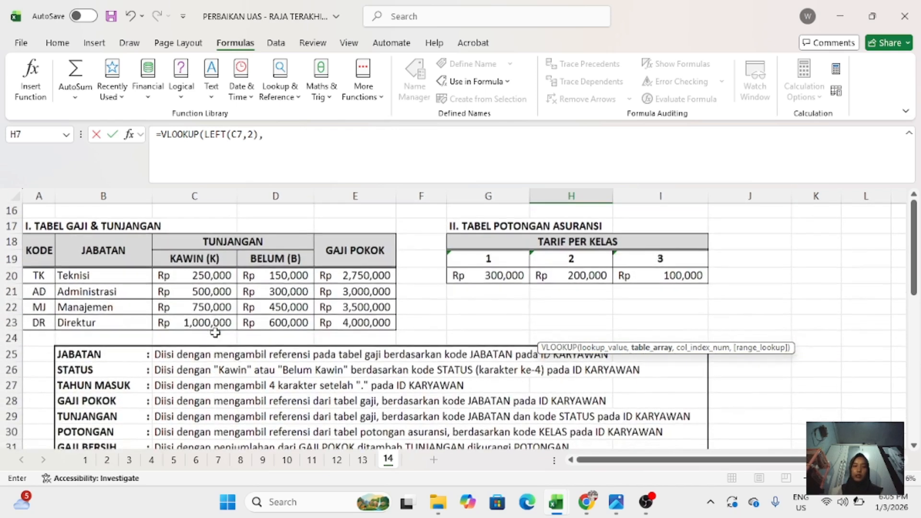
left_click_drag(34, 243, 334, 325)
key("F4")
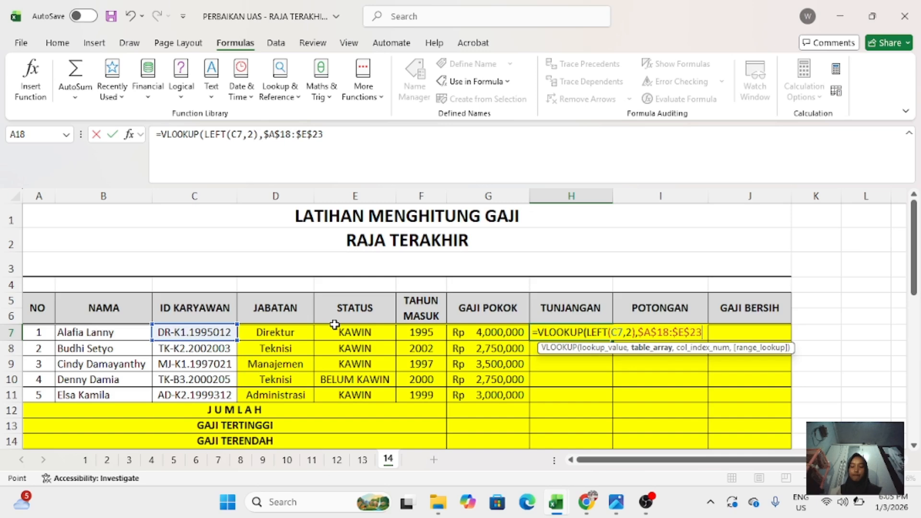
key("BackSpace")
key("BackSpace")
key("BackSpace")
key("BackSpace")
key("BackSpace")
key("BackSpace")
key("BackSpace")
key("BackSpace")
key("BackSpace")
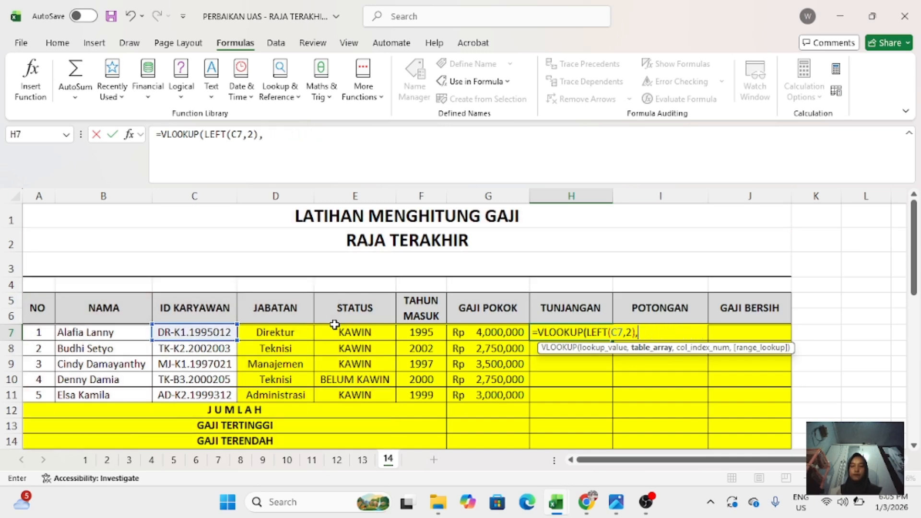
- Add the code and salary rows A20:E23, the named range TABELGAJI, as the lookup table in the H7 formula
scroll(334, 325, "down", 6)
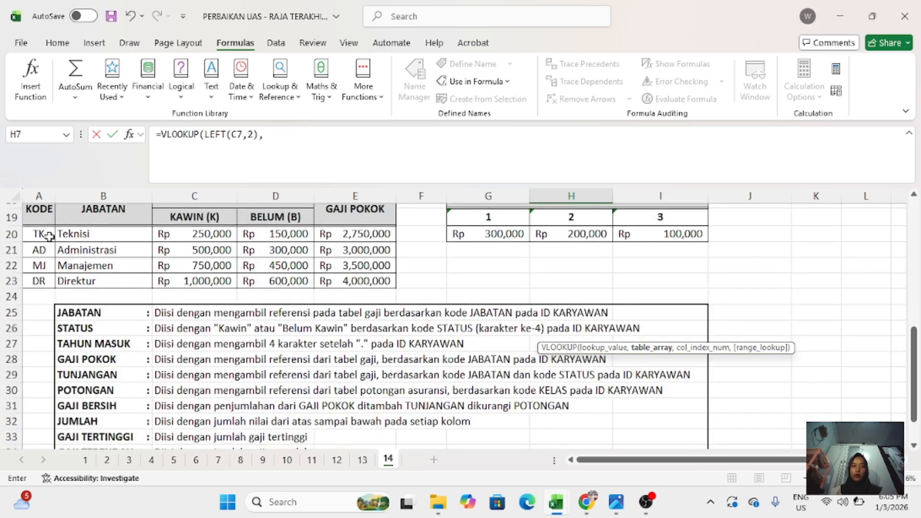
left_click_drag(49, 236, 364, 280)
scroll(364, 280, "up", 6)
type(",")
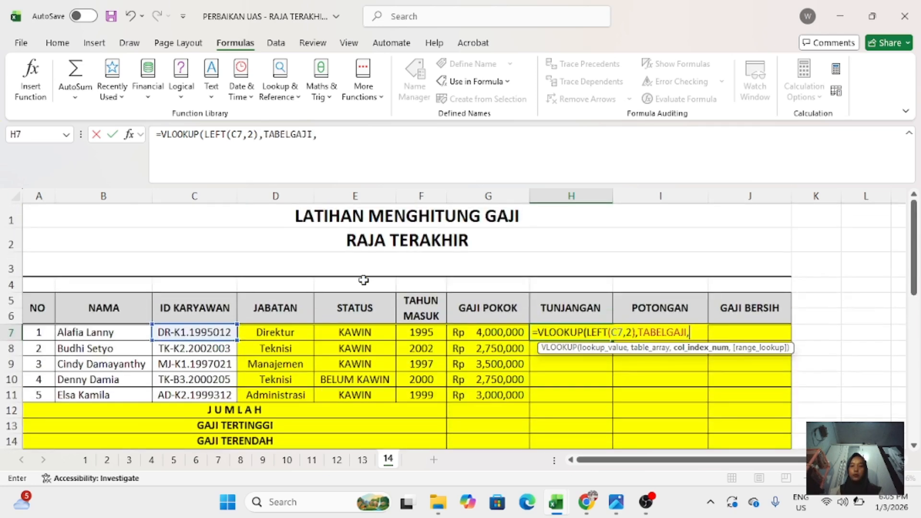
type("I")
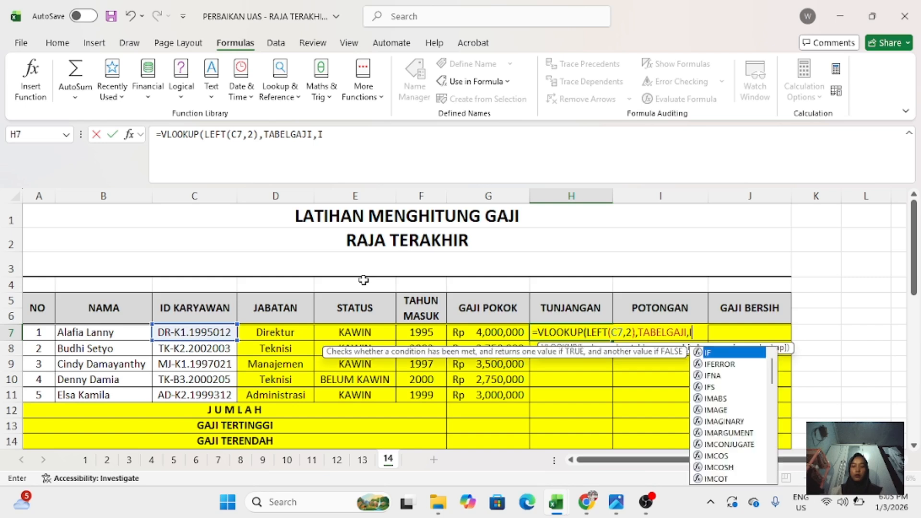
type("F(")
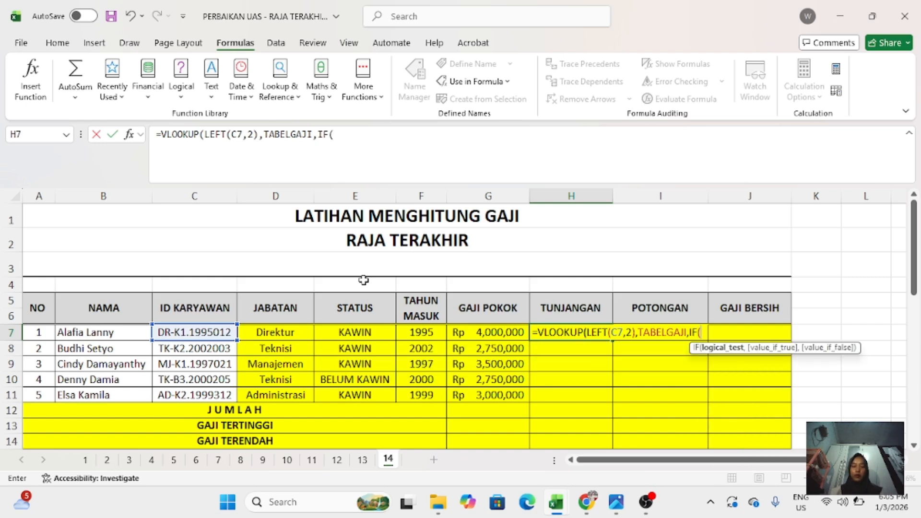
- Set the column index in the H7 formula with IF(E7="KAWIN",3,4)
left_click(361, 335)
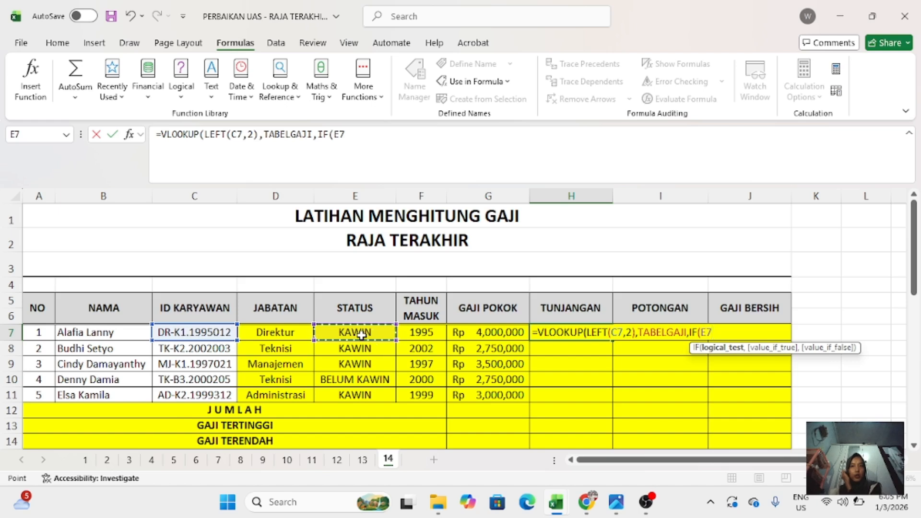
type("=\"KAWIN")
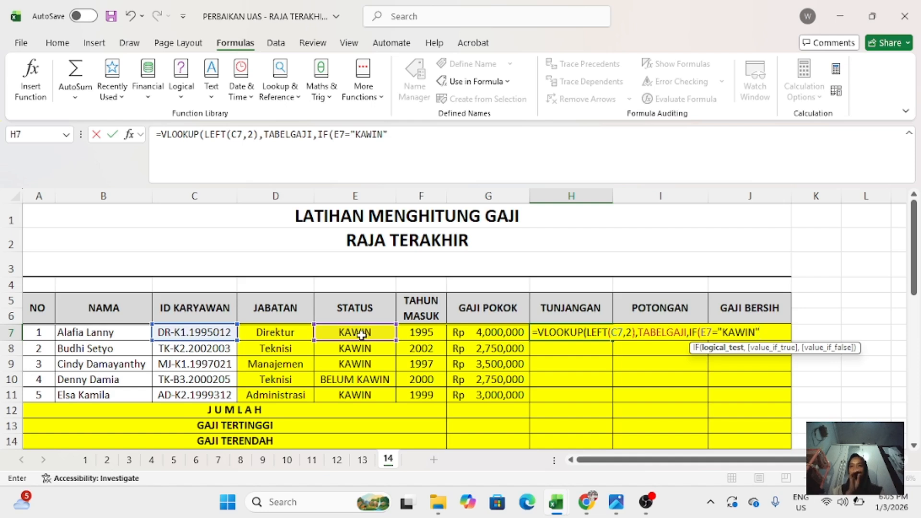
type("\",")
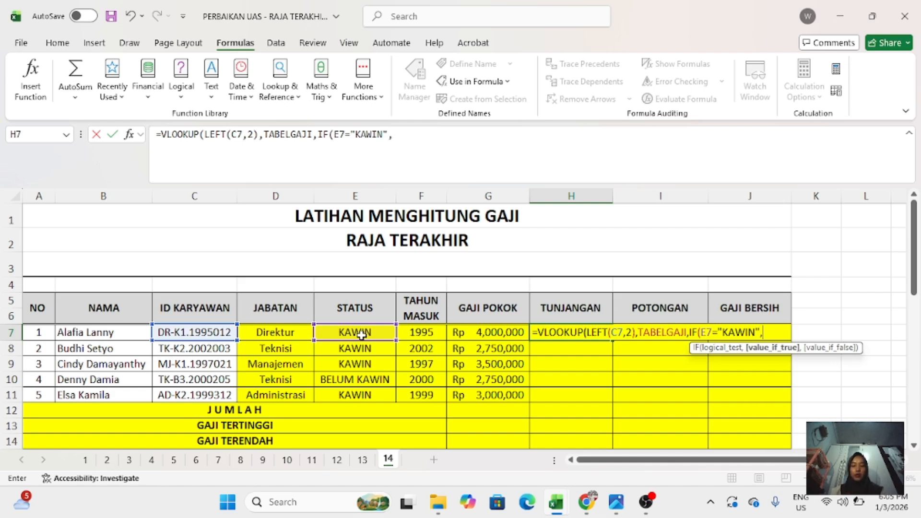
type("3,4")
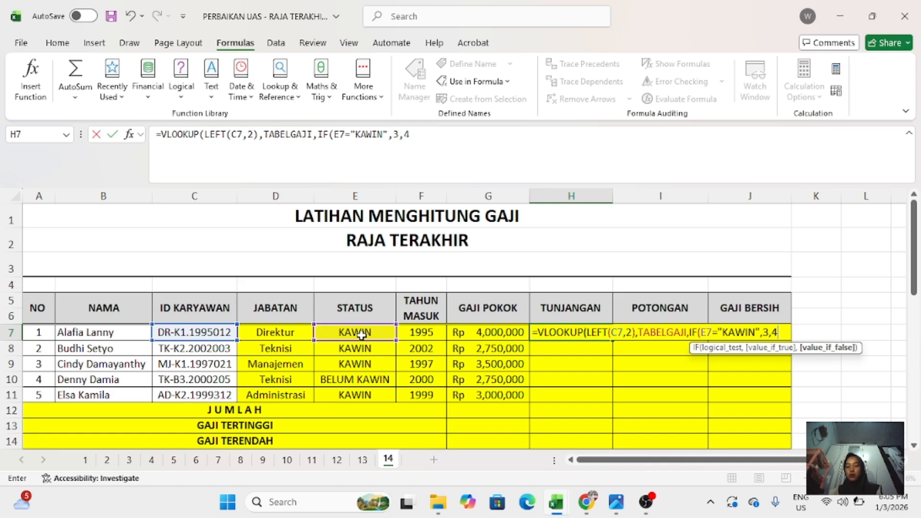
type("),")
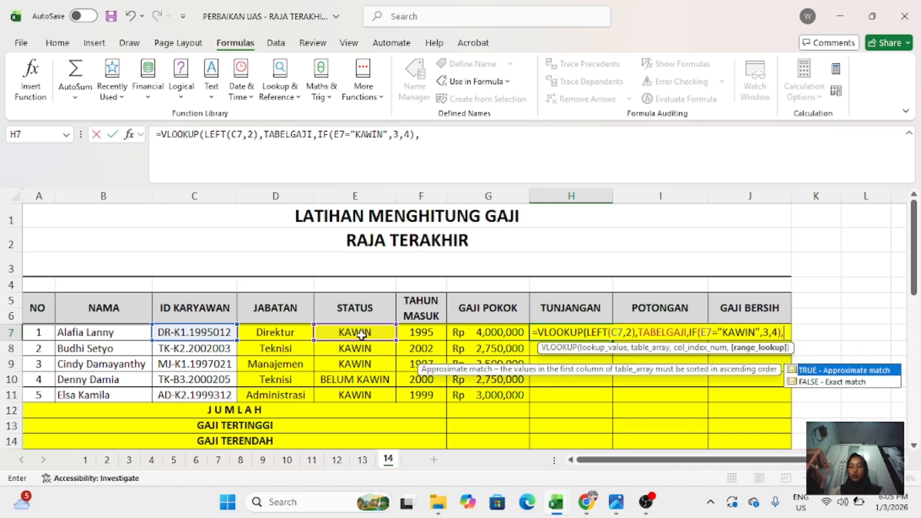
type("0")
- Finish the H7 formula with the range lookup argument left empty after its comma, and fill it down to H11
key("Return")
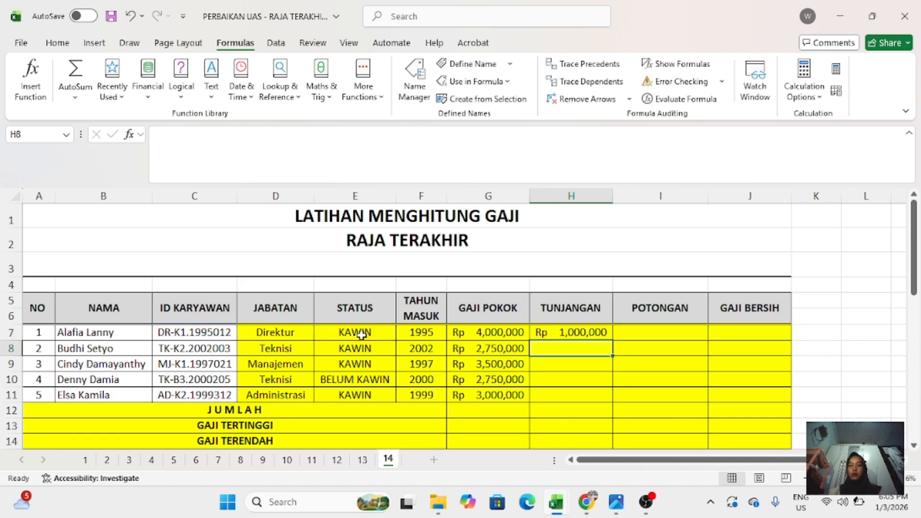
left_click(548, 331)
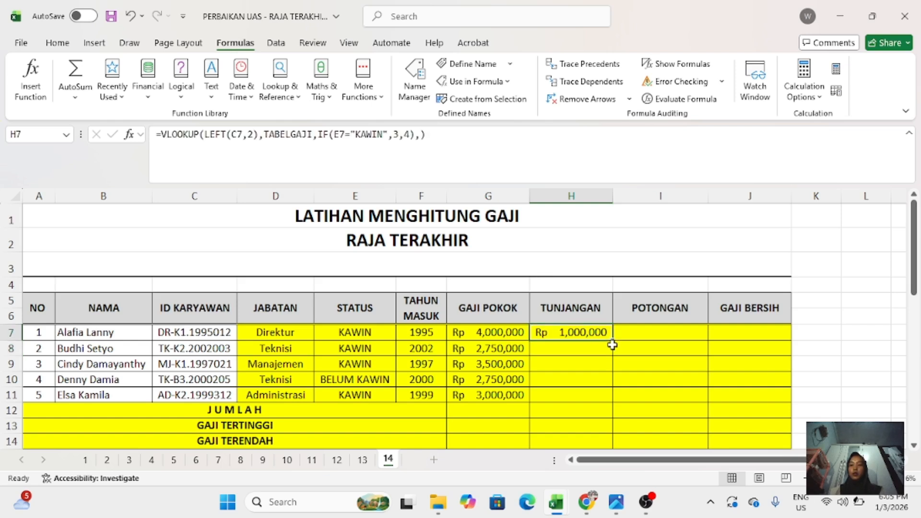
left_click_drag(613, 339, 609, 396)
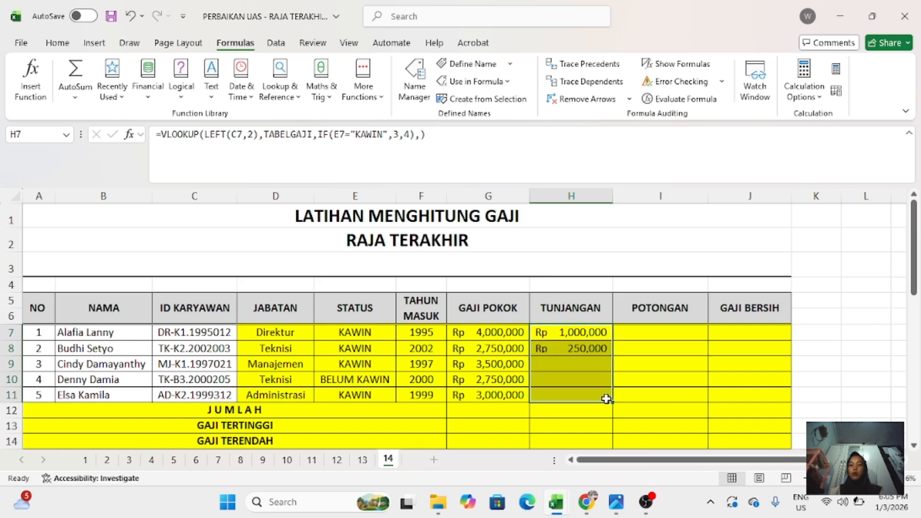
- Begin the POTONGAN formula in I7 as =HLOOKUP( after checking its instruction and the insurance deduction table
left_click(632, 337)
type("=")
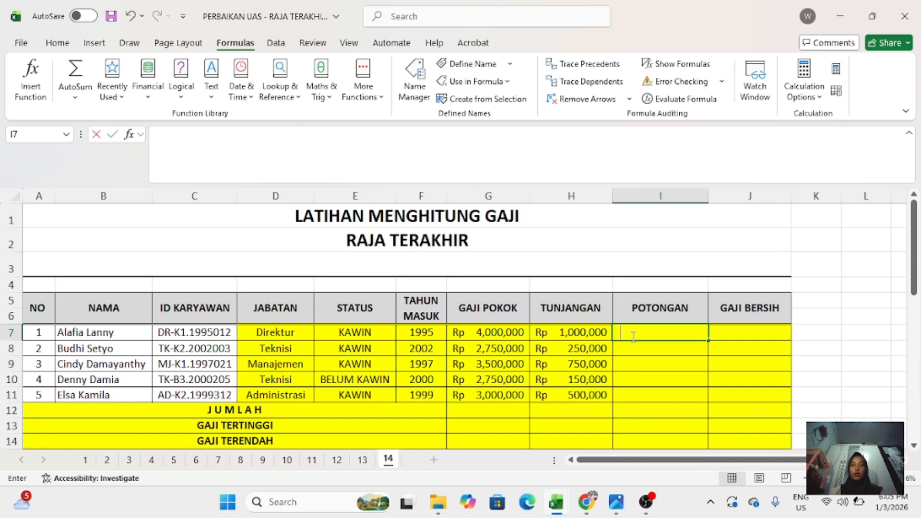
scroll(632, 337, "down", 7)
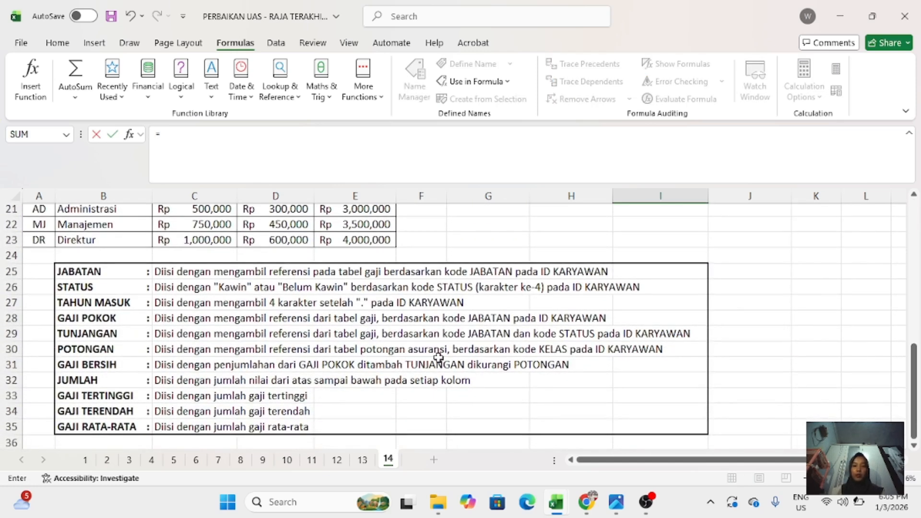
scroll(540, 349, "up", 2)
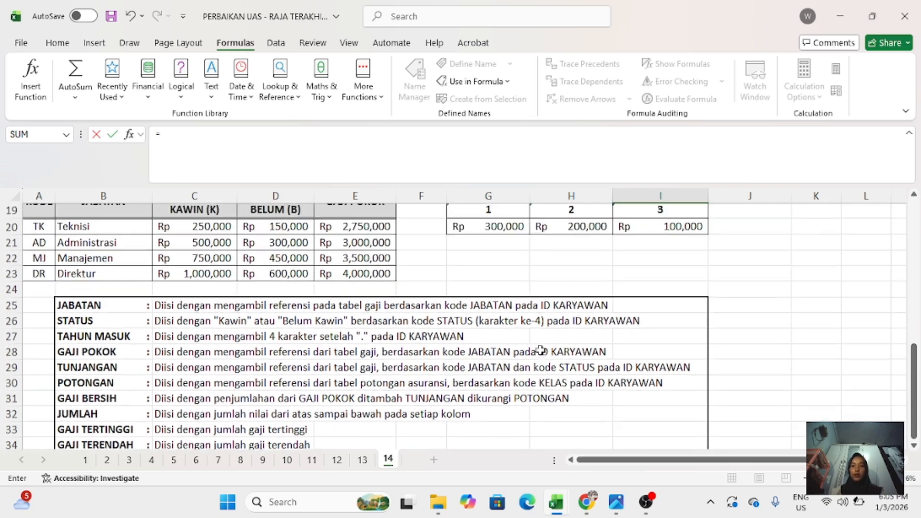
scroll(540, 349, "up", 5)
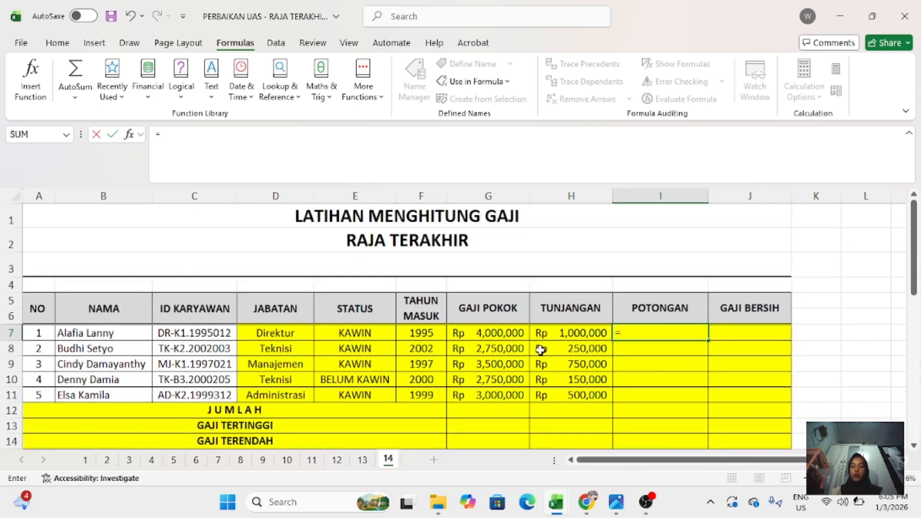
type("=")
key("BackSpace")
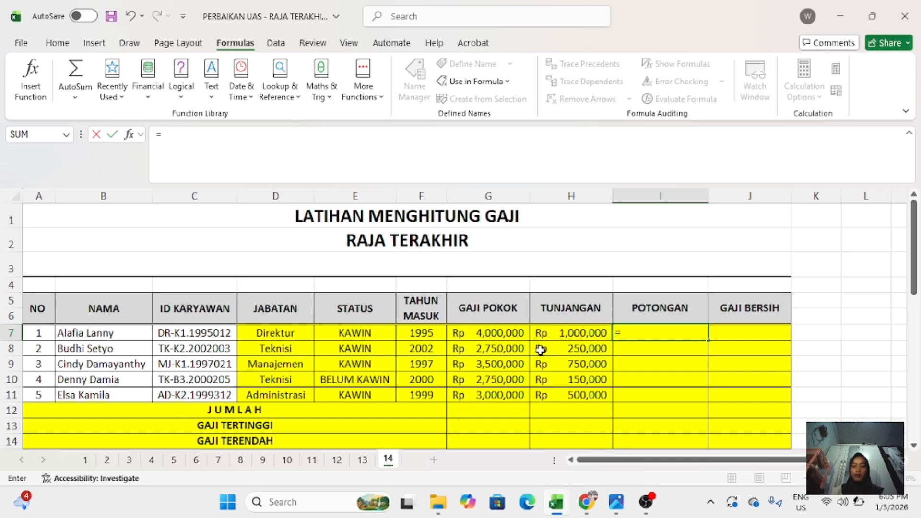
type("HLOOKUP")
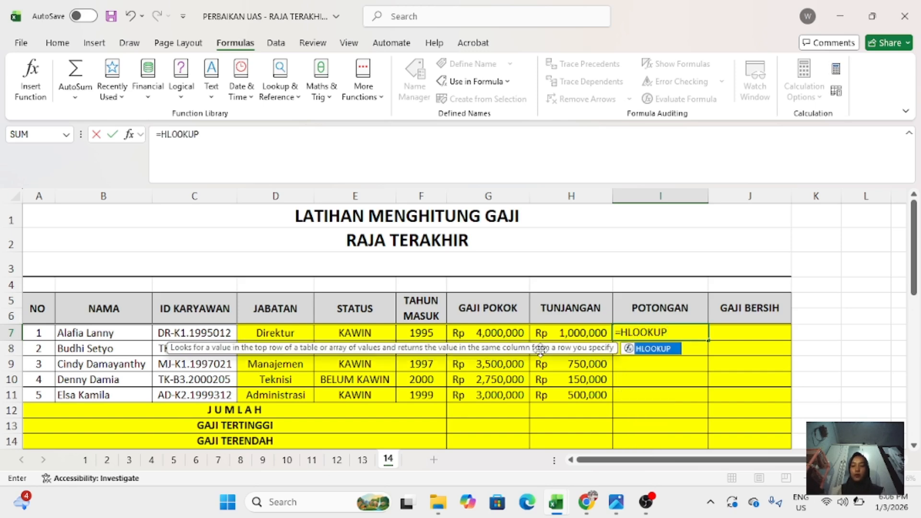
type("(")
scroll(540, 349, "down", 3)
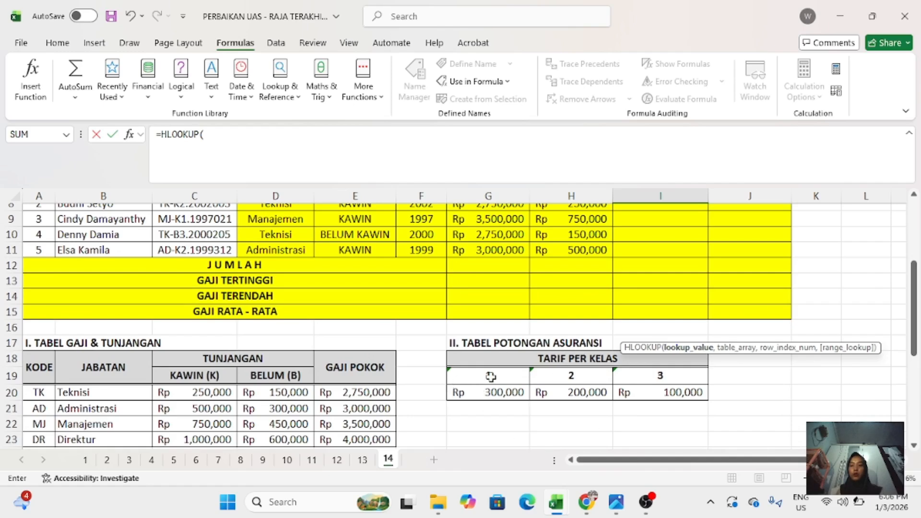
scroll(491, 377, "up", 3)
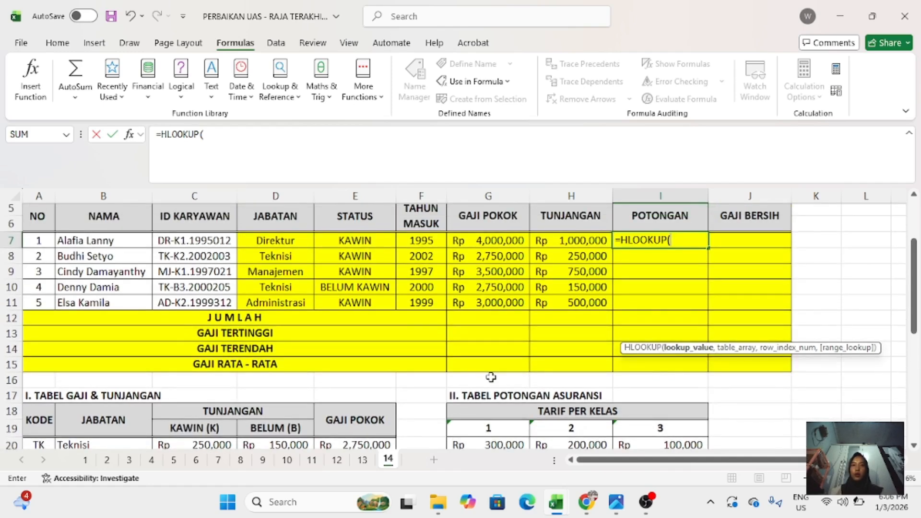
type("M")
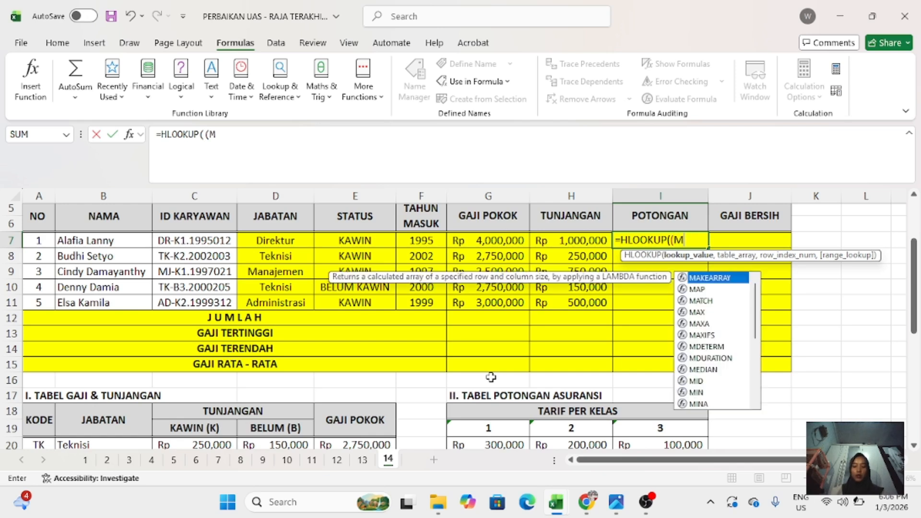
type("ID(")
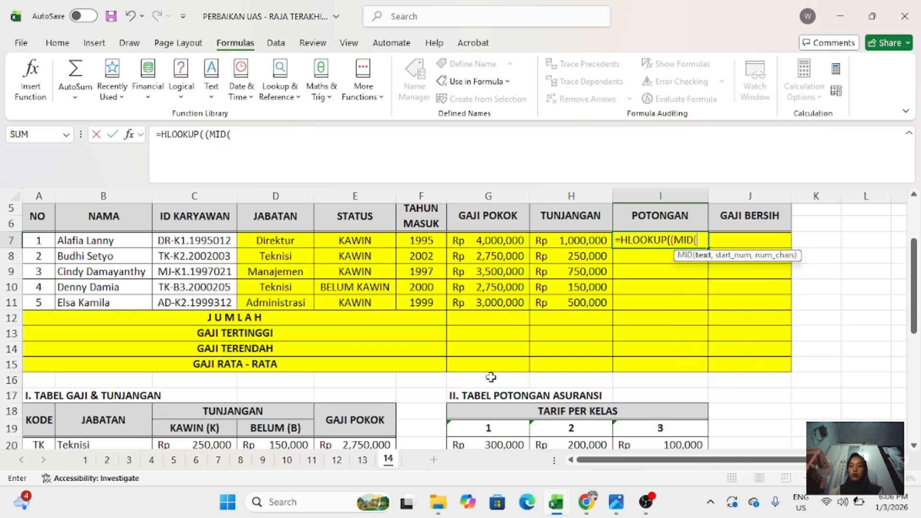
key("BackSpace")
key("BackSpace")
key("BackSpace")
key("BackSpace")
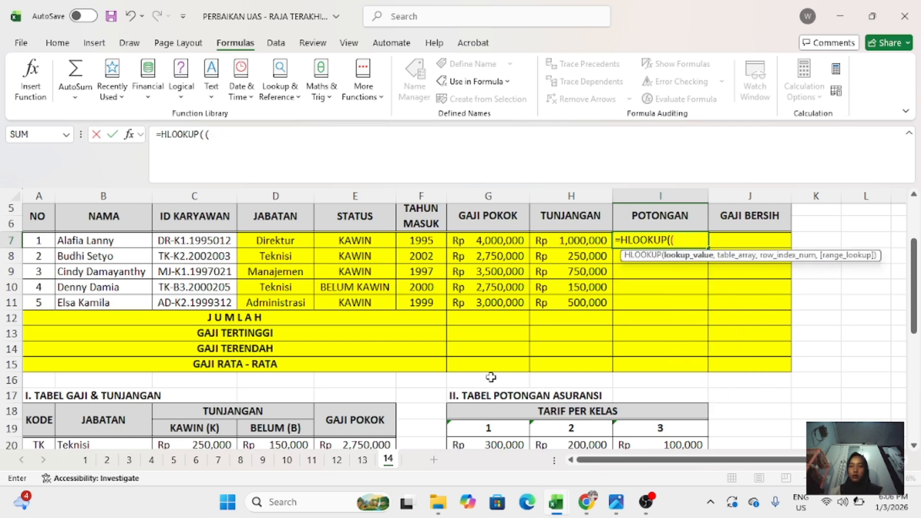
type("MID(")
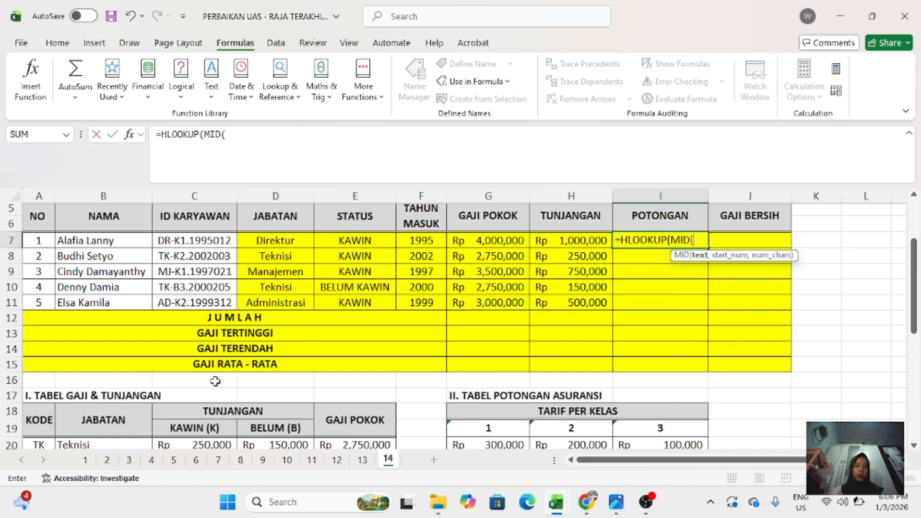
- Set the lookup value of the I7 HLOOKUP formula to MID(C7,5,1), the class code in the employee ID
left_click(192, 241)
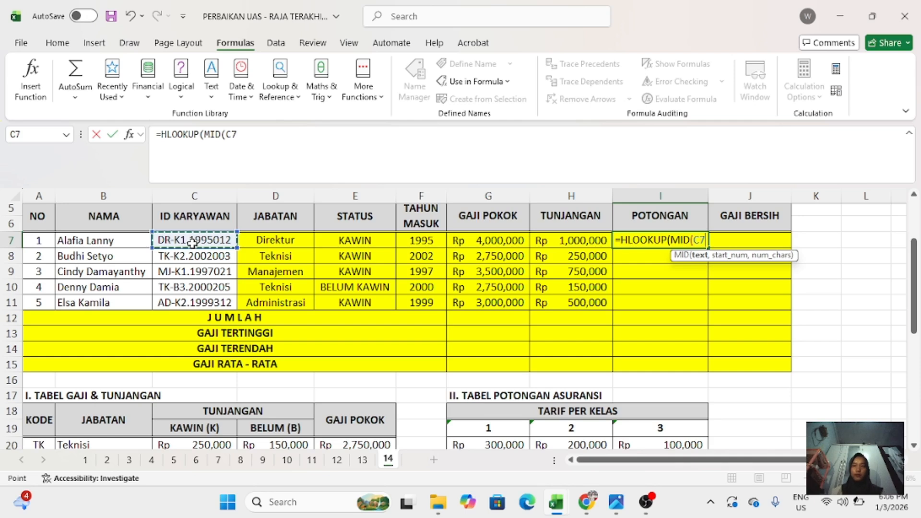
type(",5")
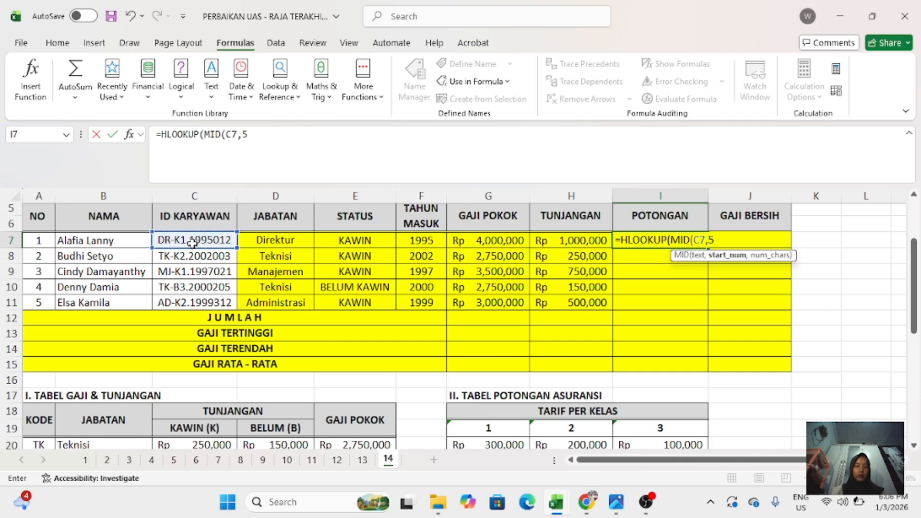
type(",")
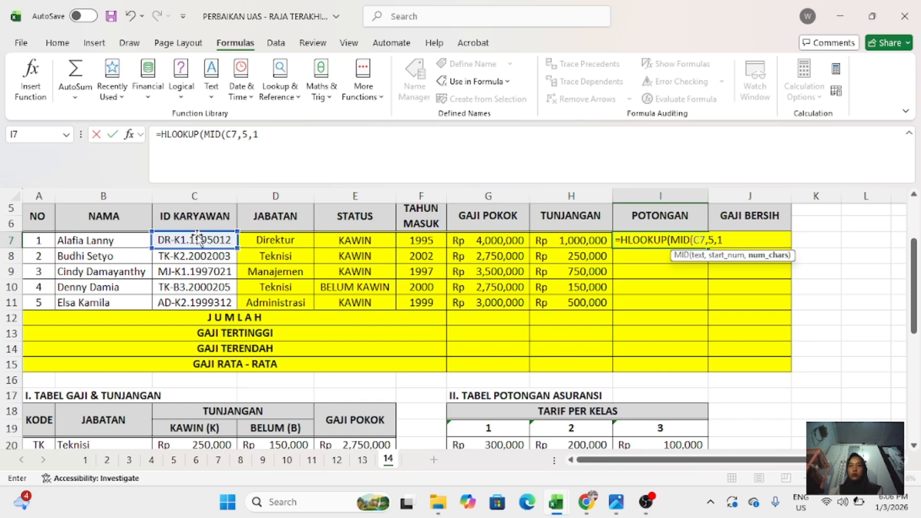
type("1),")
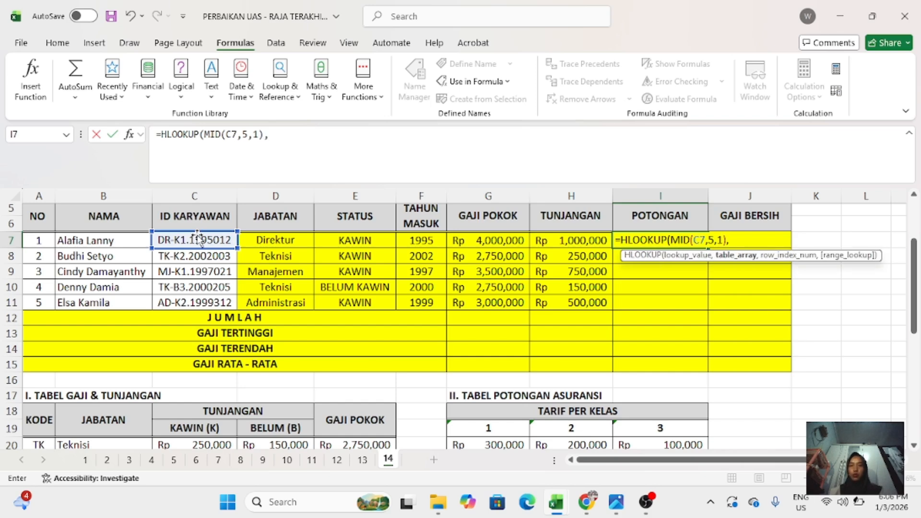
- Add the insurance deduction table as the lookup range in the I7 formula with the absolute reference $G$19:$J$20
scroll(197, 238, "down", 2)
scroll(197, 238, "down", 1)
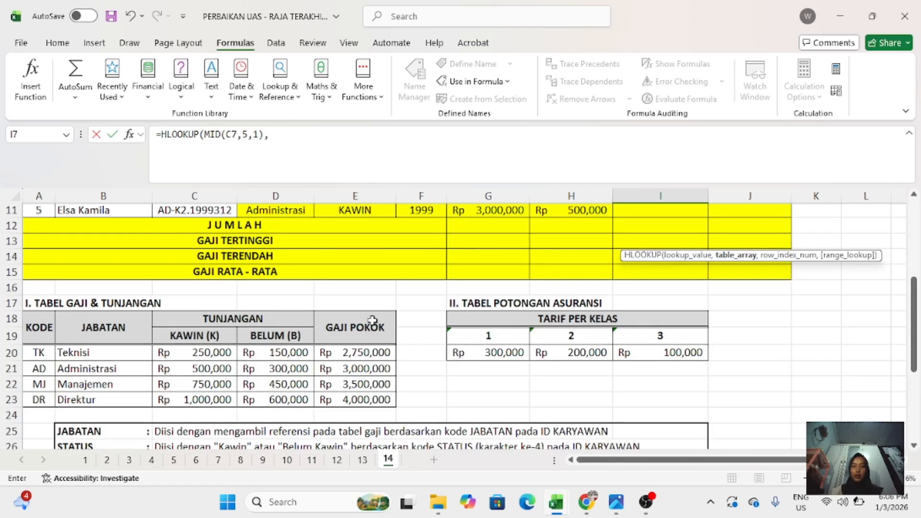
left_click(456, 334)
left_click_drag(456, 334, 726, 356)
key("F4")
type(",")
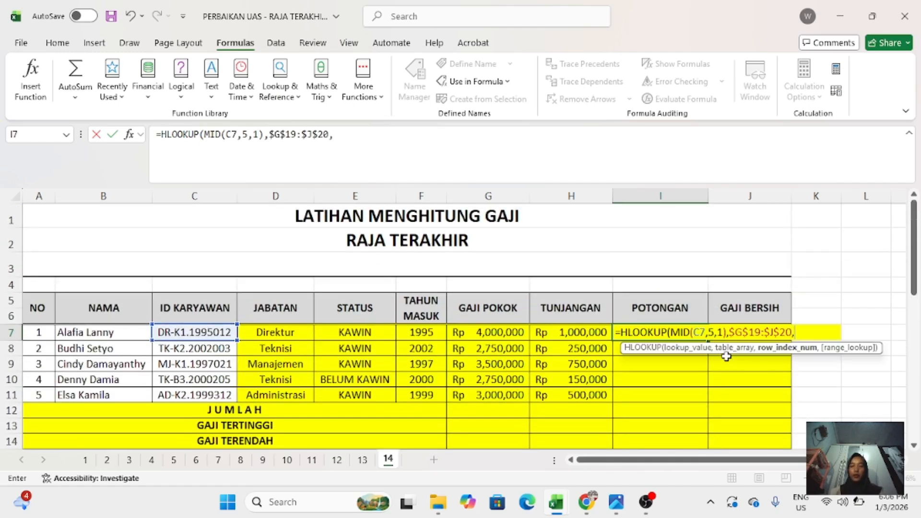
type("2")
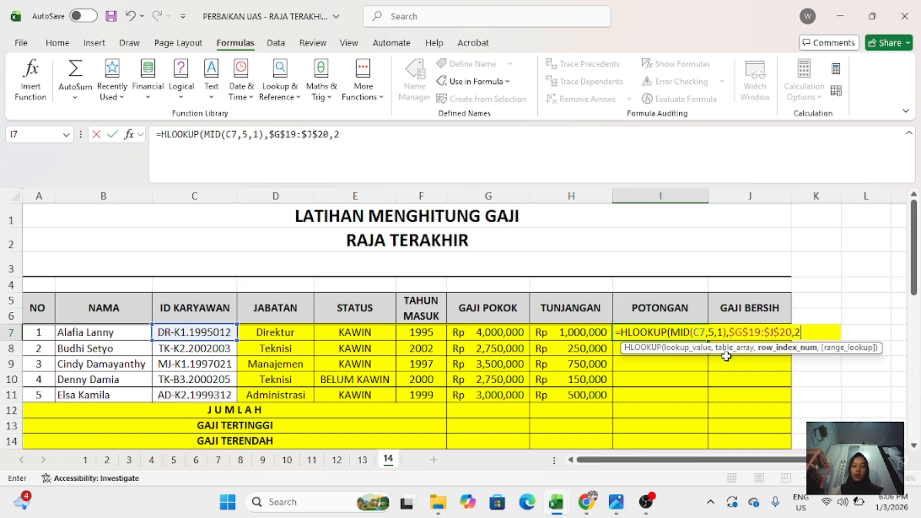
type(",0")
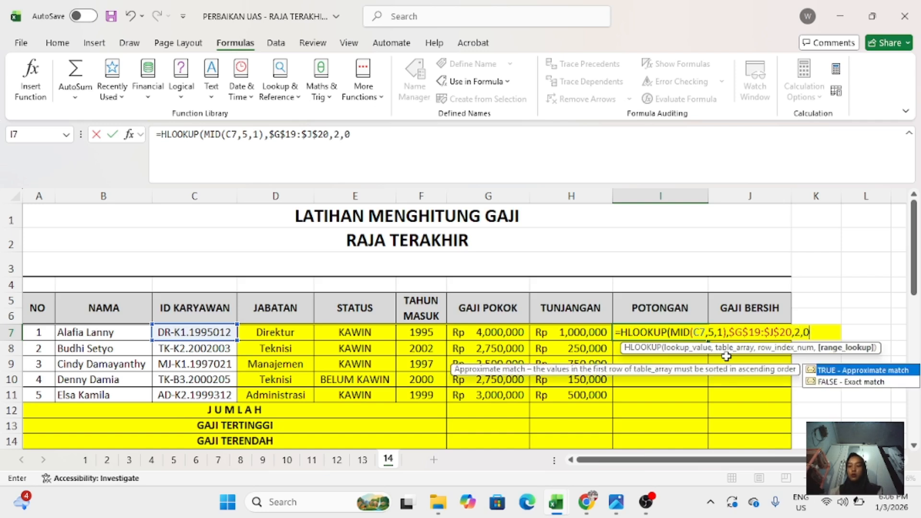
type(")")
- Finish the I7 formula with row index 2 and range lookup 0, and fill it down to I11
key("Return")
left_click(699, 332)
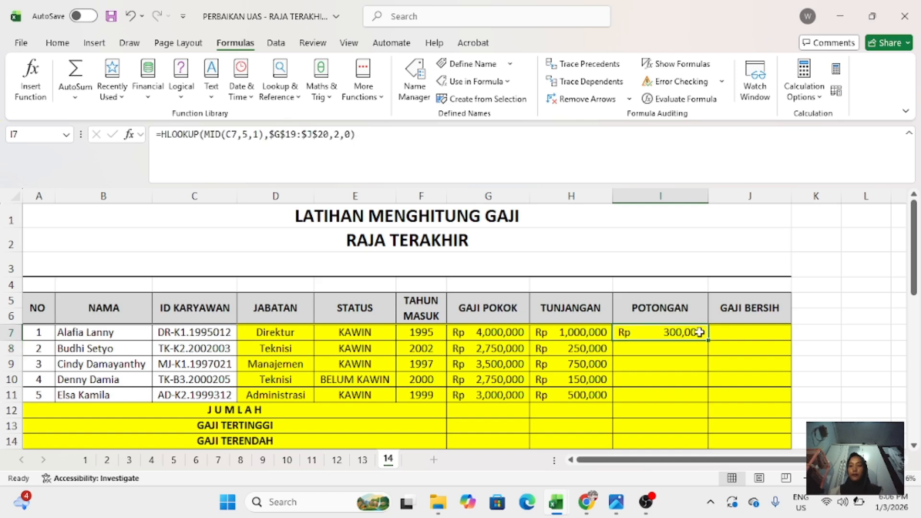
left_click_drag(700, 332, 701, 403)
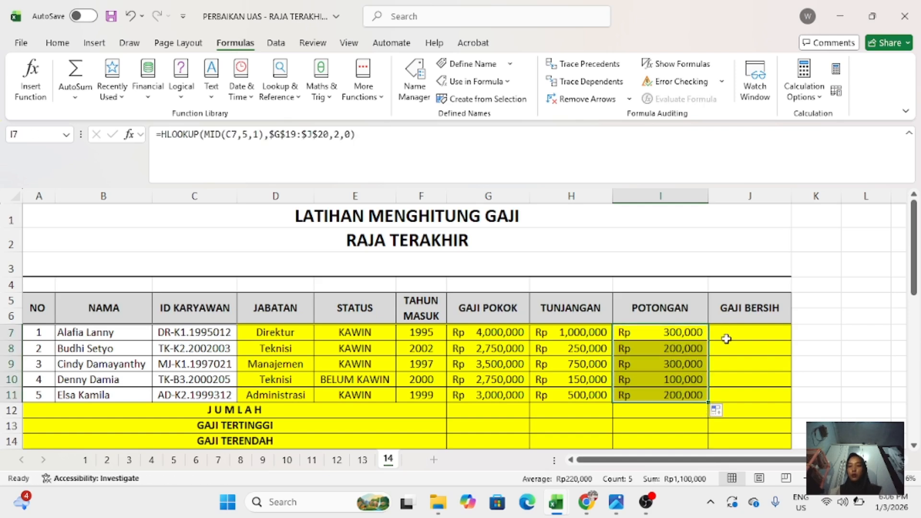
left_click(726, 339)
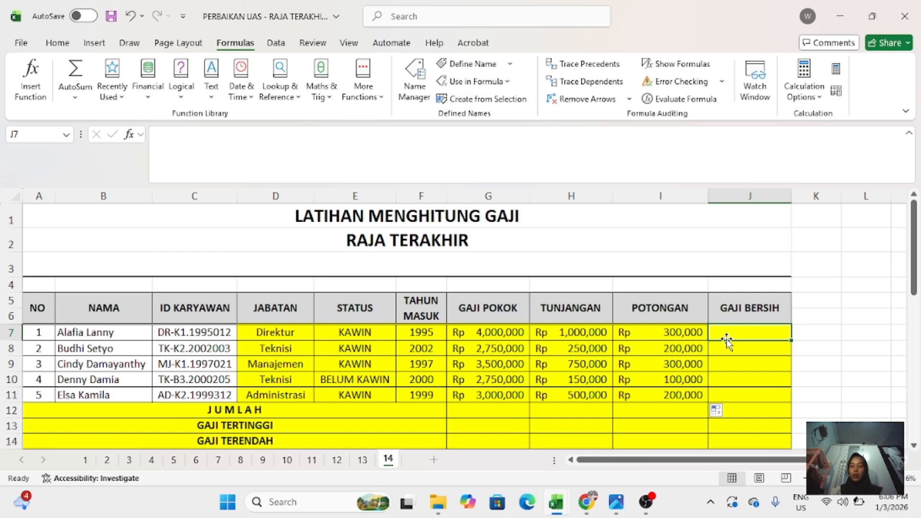
type("=")
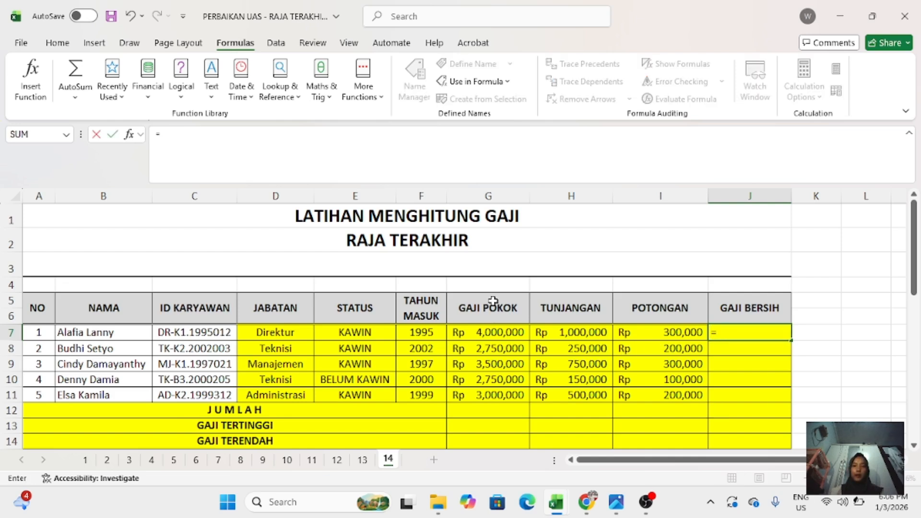
left_click(632, 335)
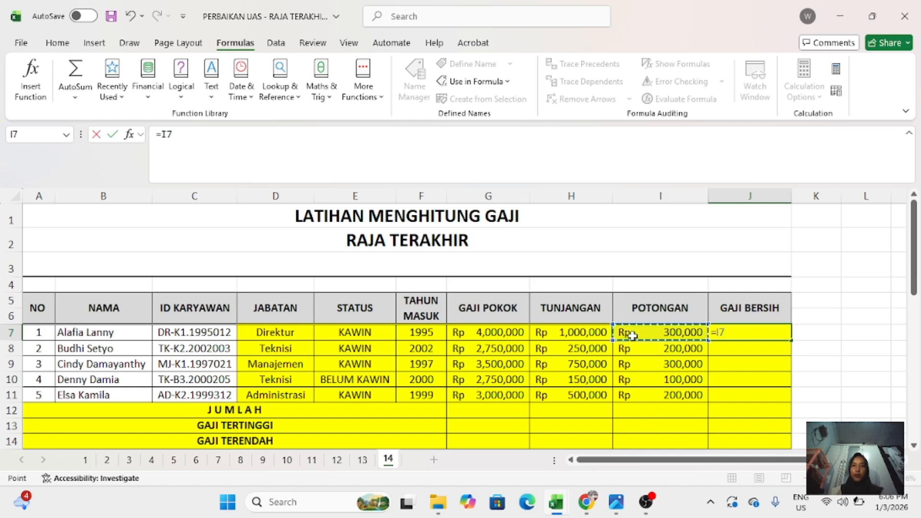
type("-")
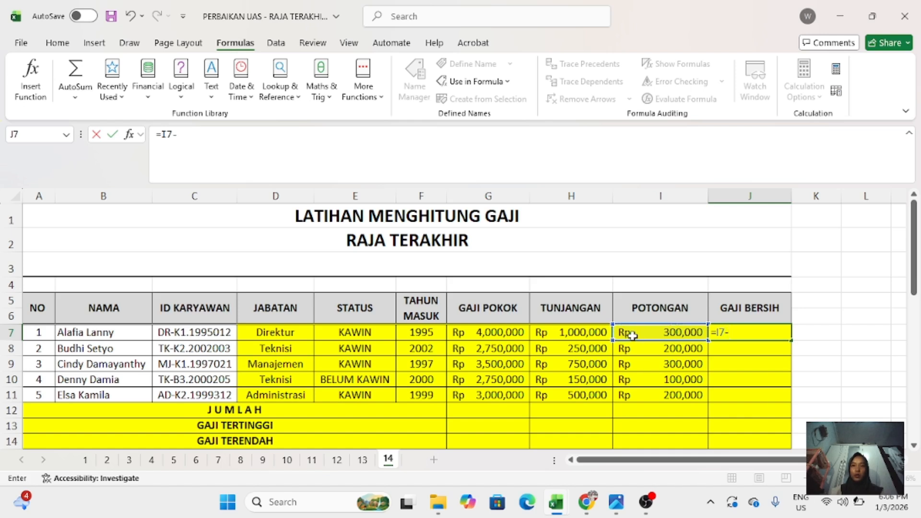
left_click(500, 334)
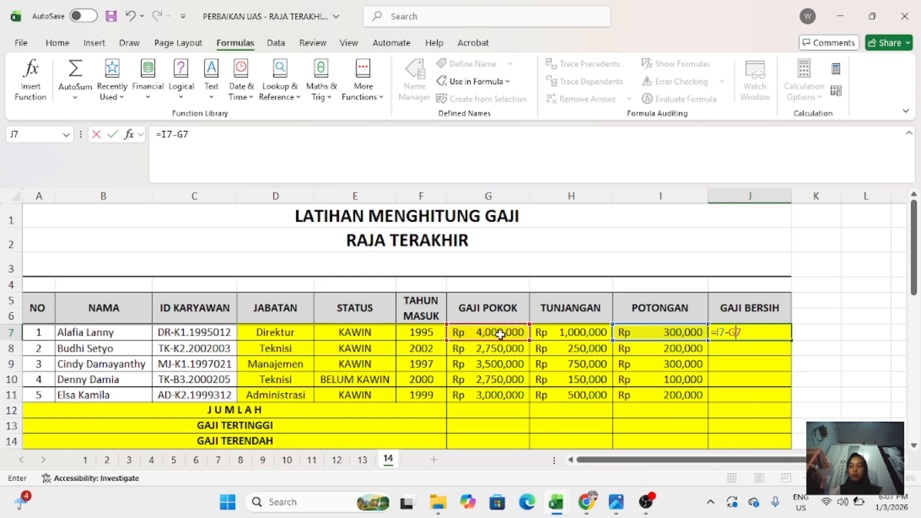
key("BackSpace")
key("BackSpace")
key("BackSpace")
key("BackSpace")
scroll(432, 350, "down", 8)
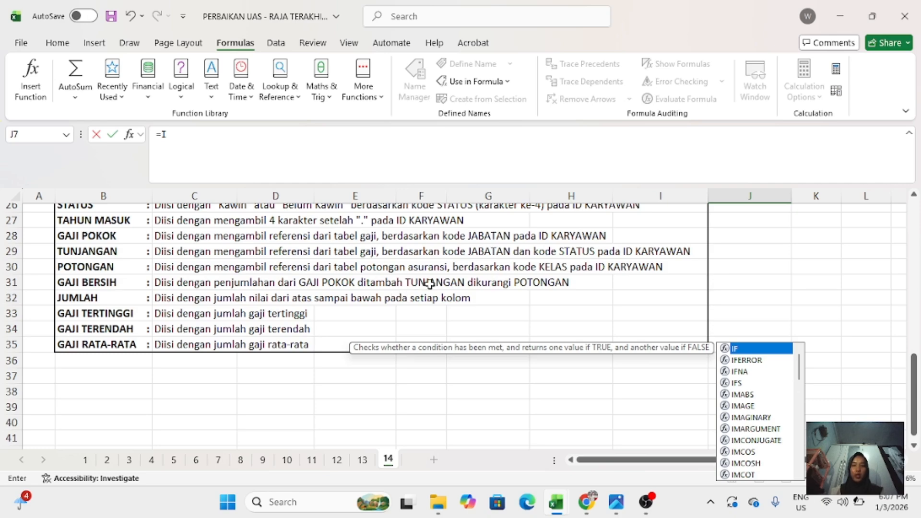
scroll(429, 284, "up", 7)
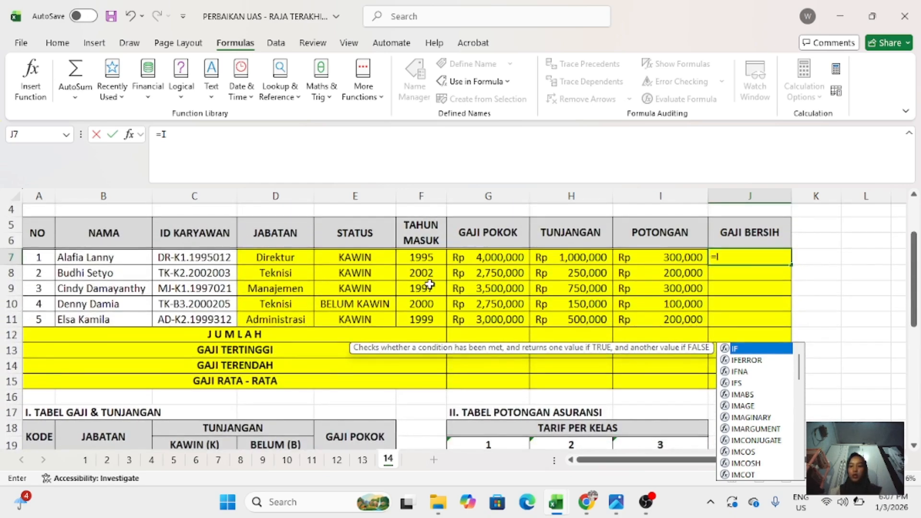
key("BackSpace")
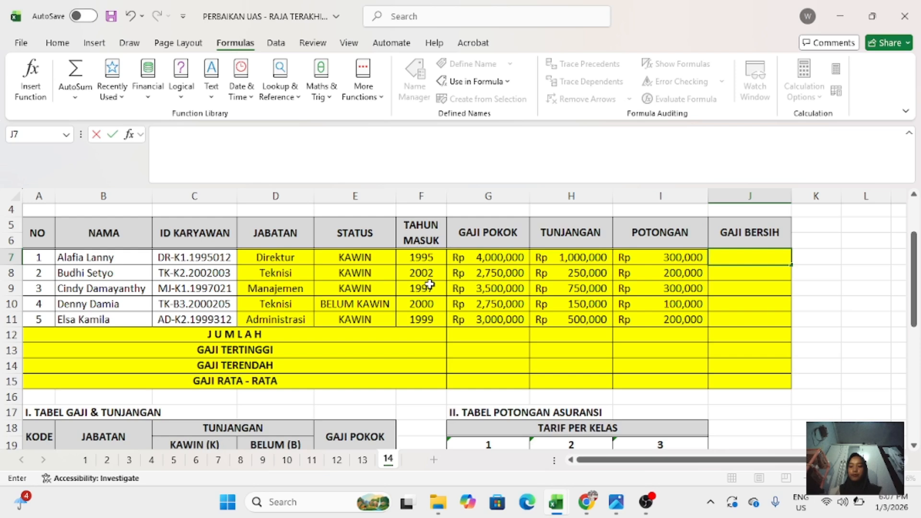
- Enter the GAJI BERSIH formula =G7+H7-I7 in J7 and fill it down to J11
left_click(465, 257)
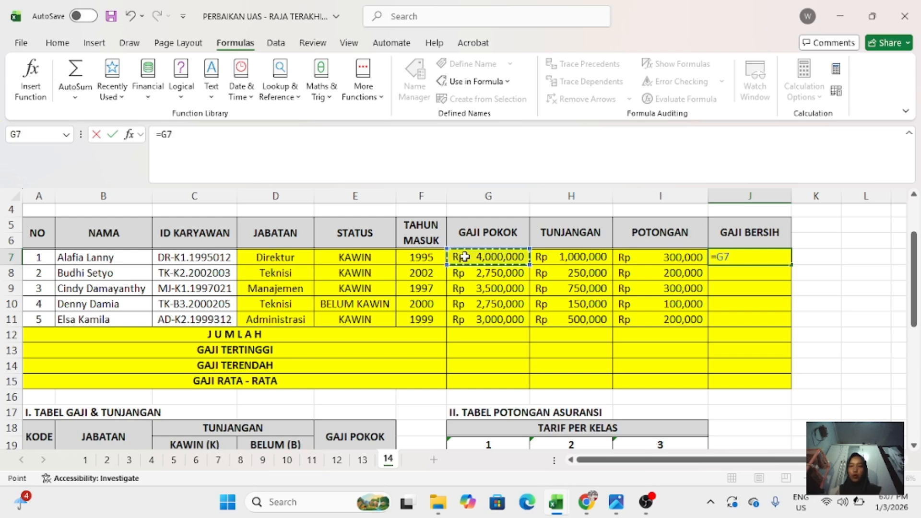
type("=")
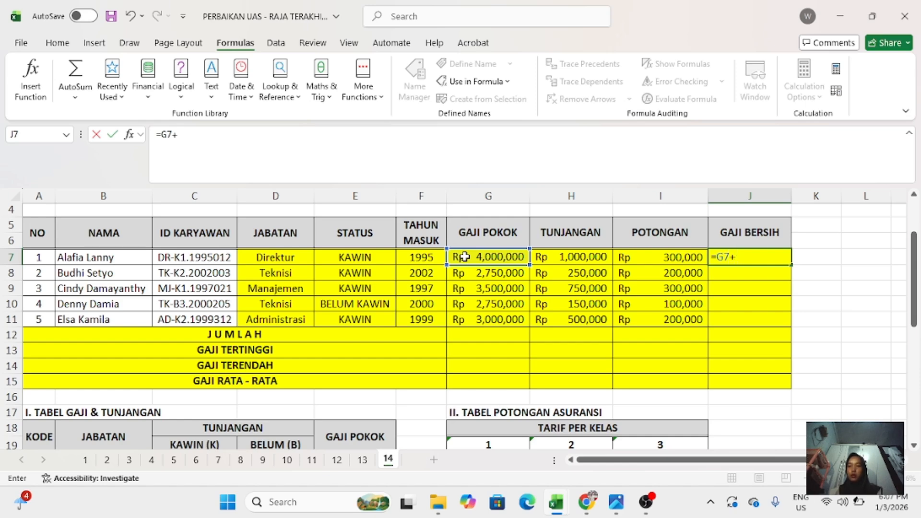
left_click(551, 257)
scroll(550, 254, "down", 5)
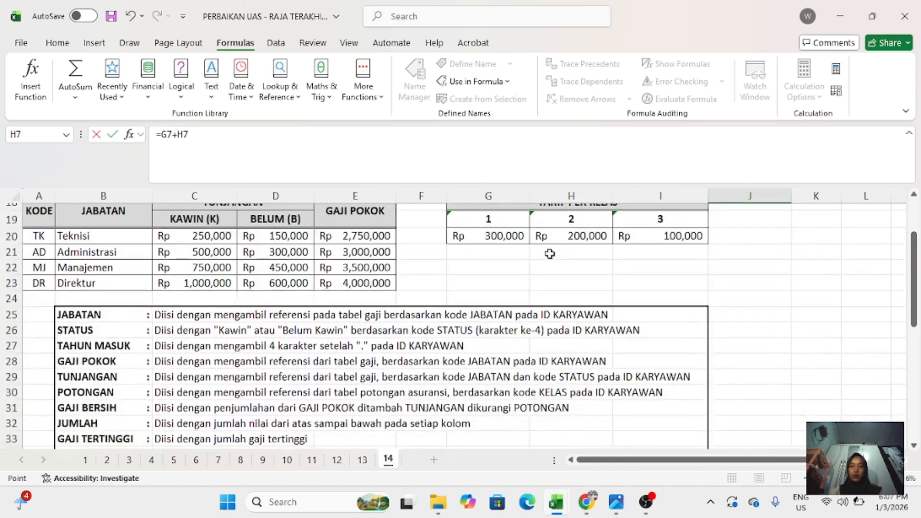
scroll(550, 254, "down", 2)
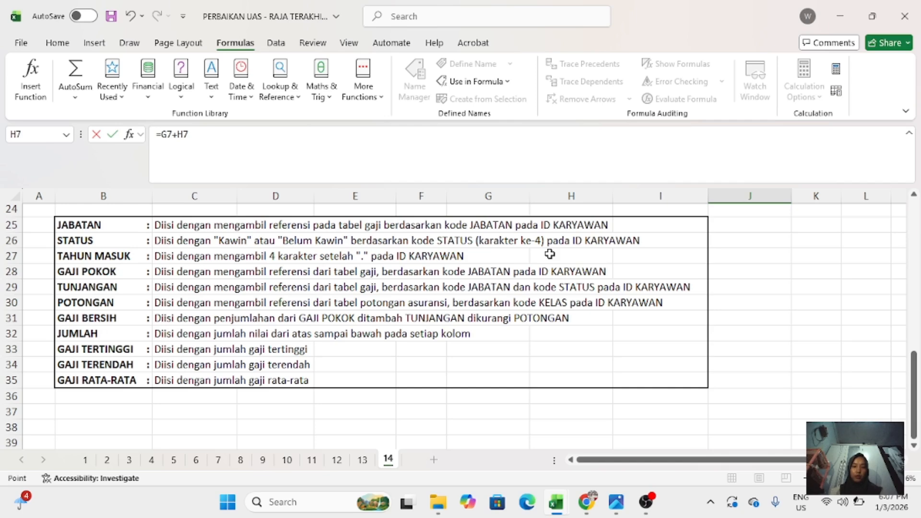
scroll(550, 254, "up", 8)
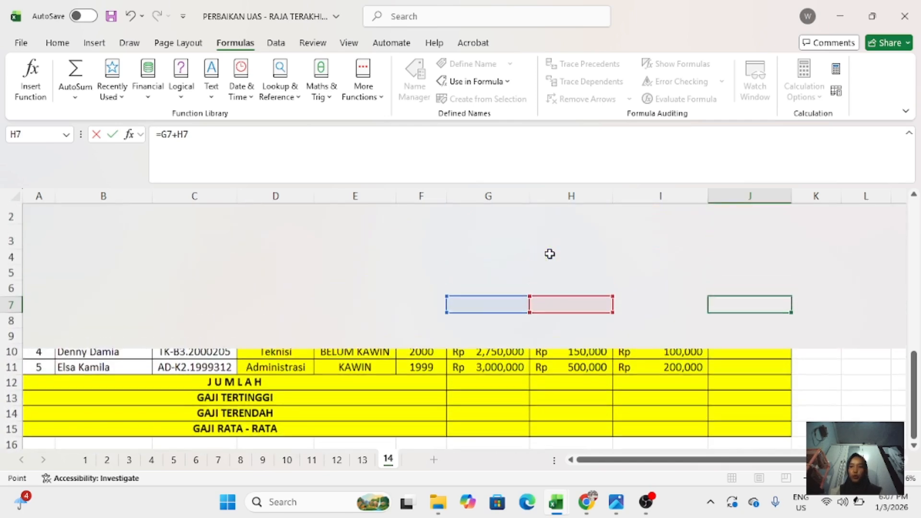
type("-")
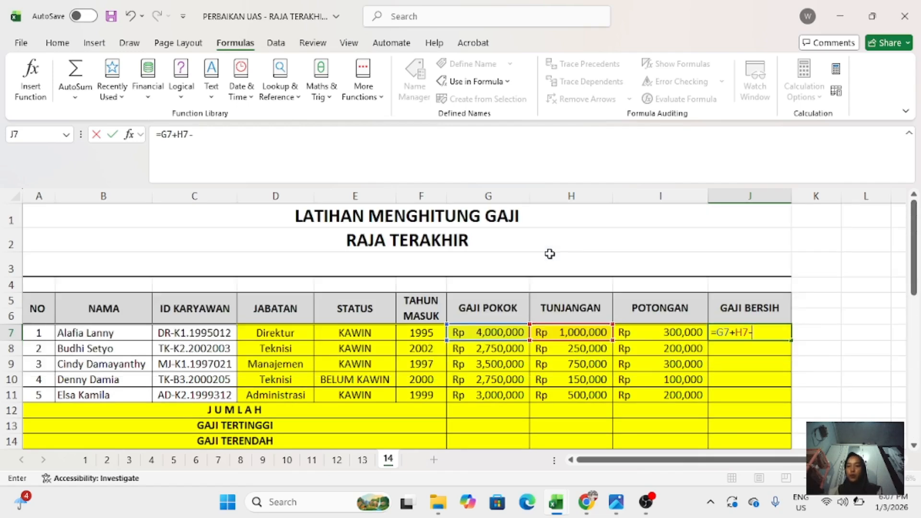
left_click(634, 337)
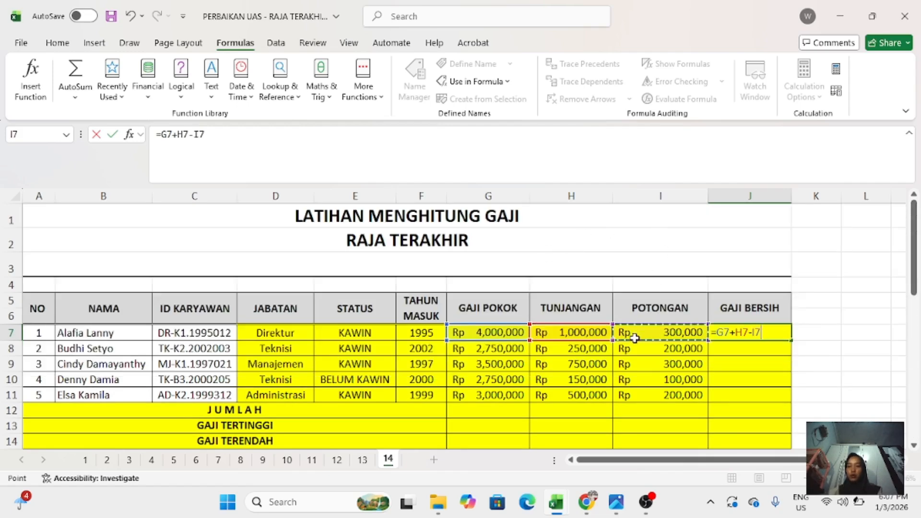
key("Return")
left_click(721, 326)
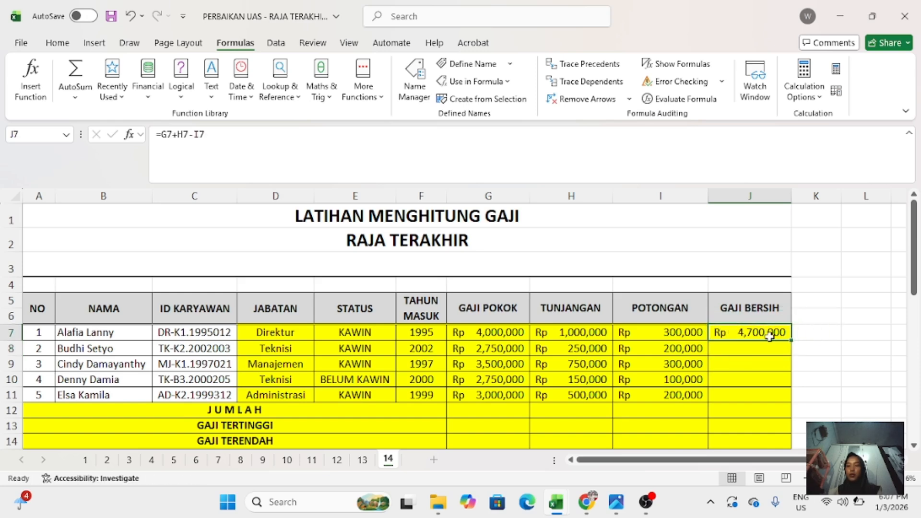
left_click_drag(790, 342, 789, 398)
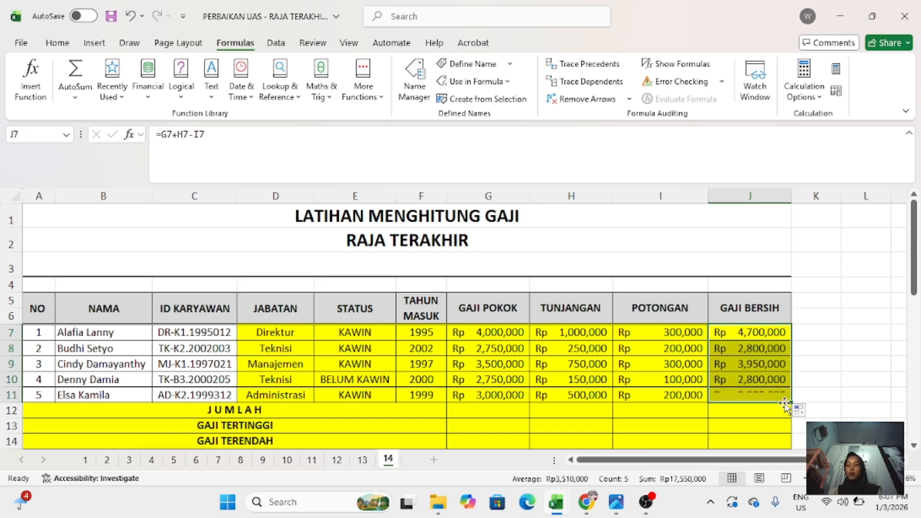
- Select G12 in the JUMLAH row, check the instructions, and switch to the other RAJA TERAKHIR workbook with the filled-in totals
scroll(786, 402, "down", 2)
scroll(784, 403, "down", 1)
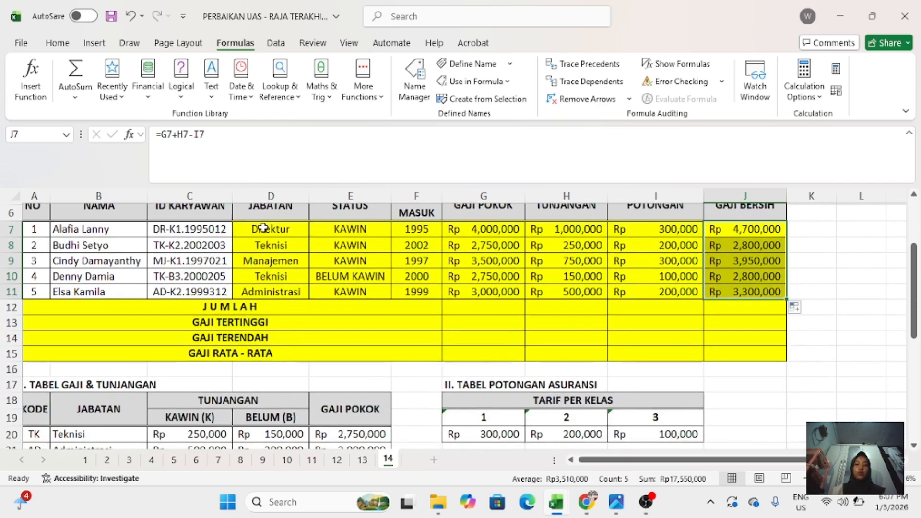
left_click(491, 307)
scroll(491, 307, "up", 1)
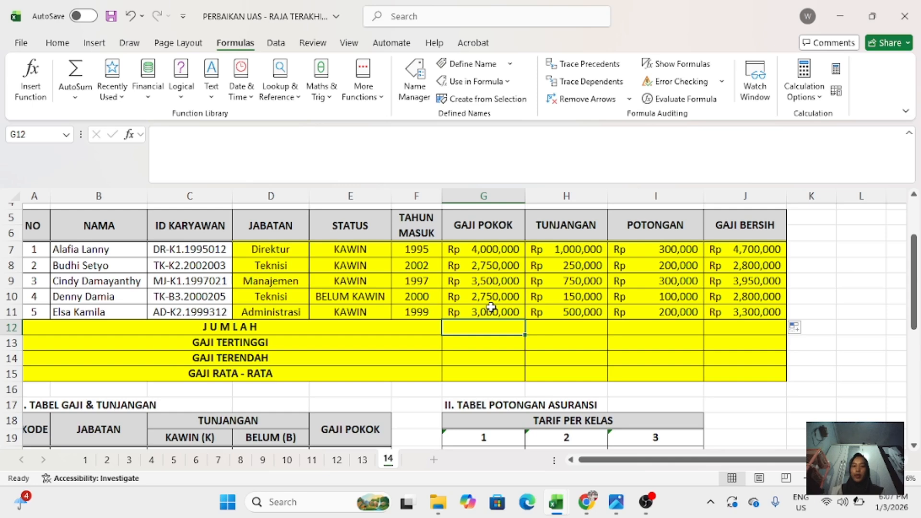
scroll(490, 307, "down", 1)
scroll(491, 307, "up", 1)
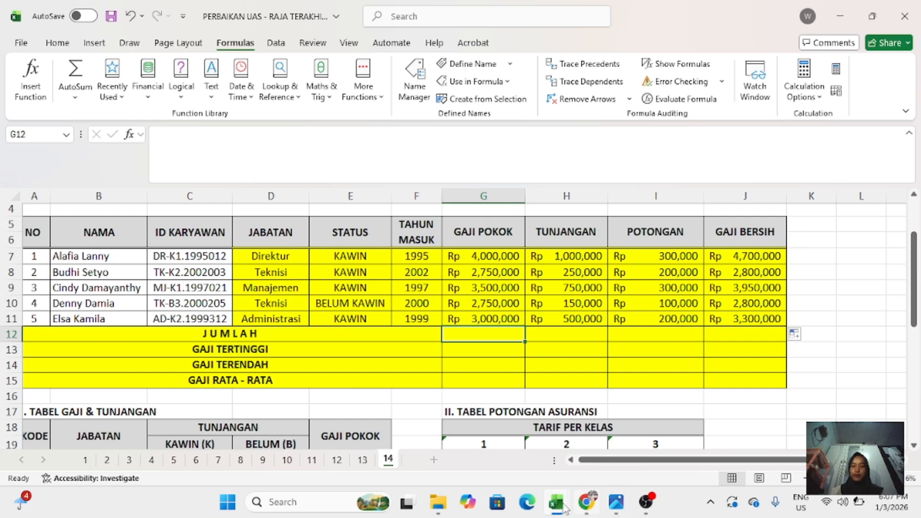
mouse_move(565, 507)
left_click(538, 456)
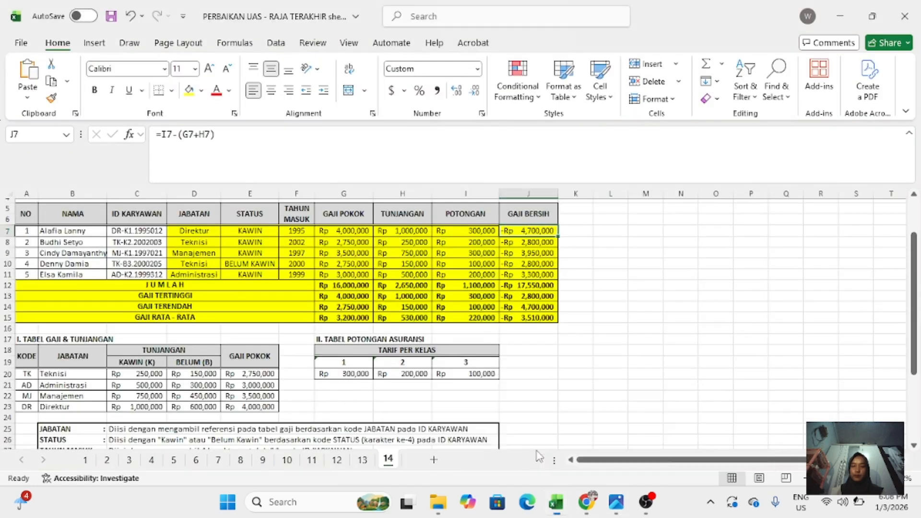
- Check the JUMLAH formulas in G12, H12 and I12 of the filled-in workbook, and switch back to the workbook being completed
left_click(352, 288)
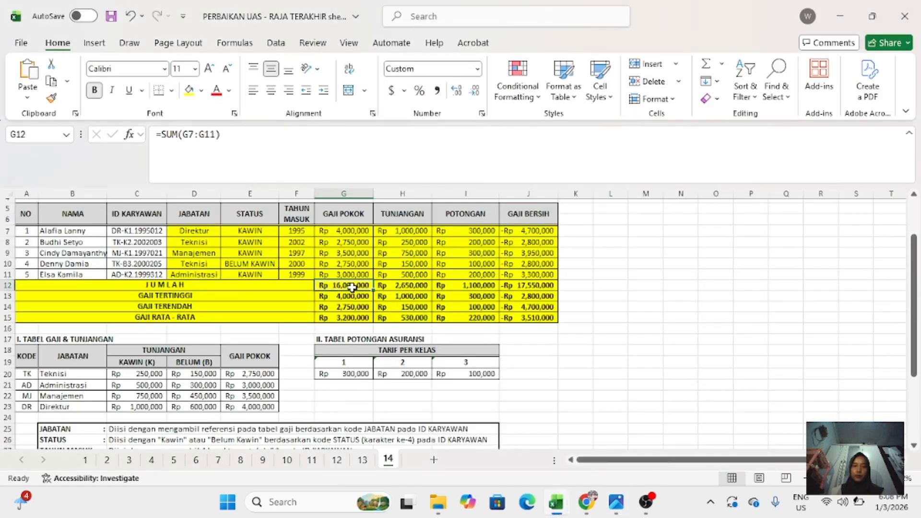
left_click(383, 285)
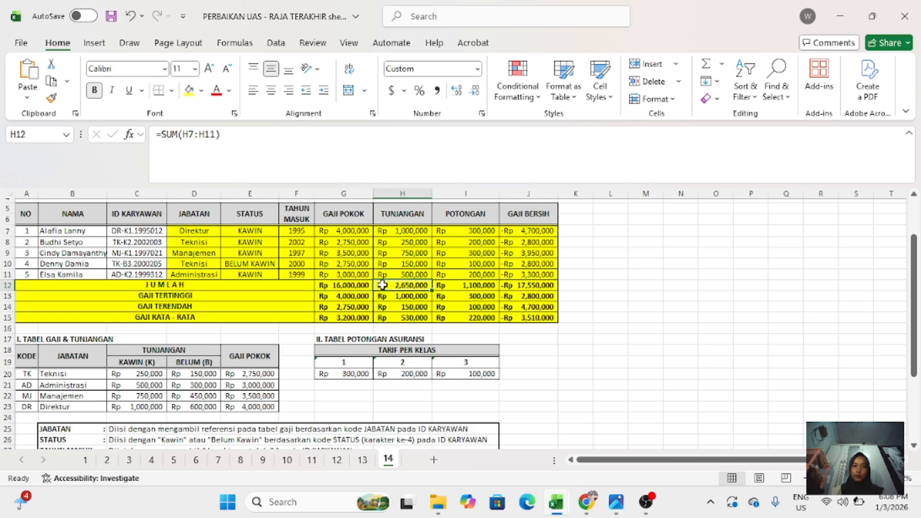
left_click(455, 288)
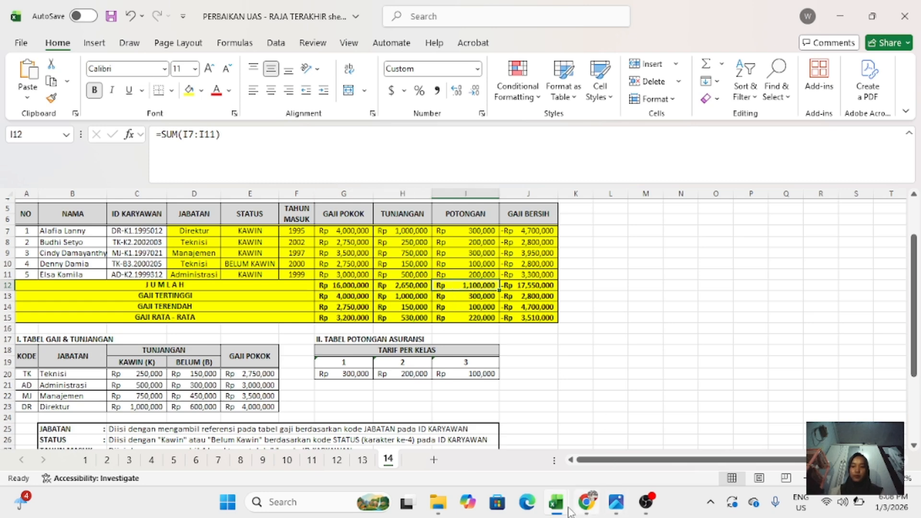
mouse_move(555, 511)
left_click(682, 422)
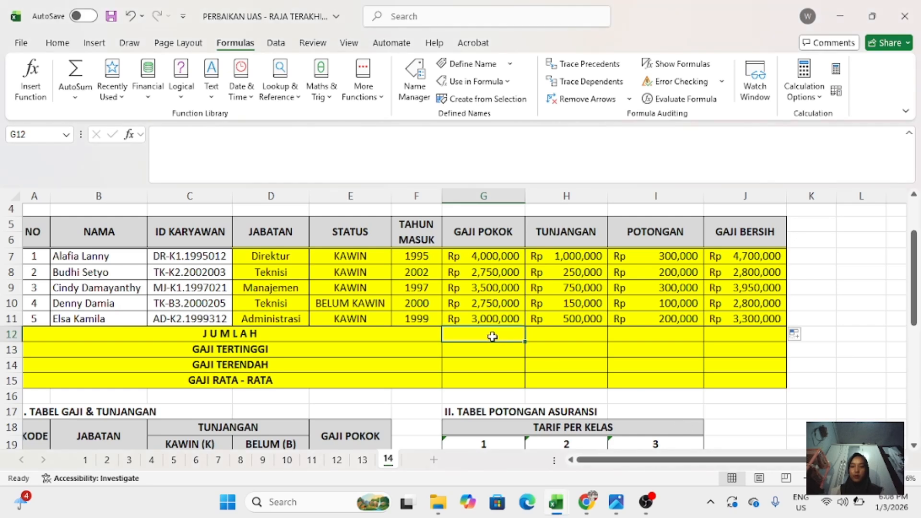
type("=SU")
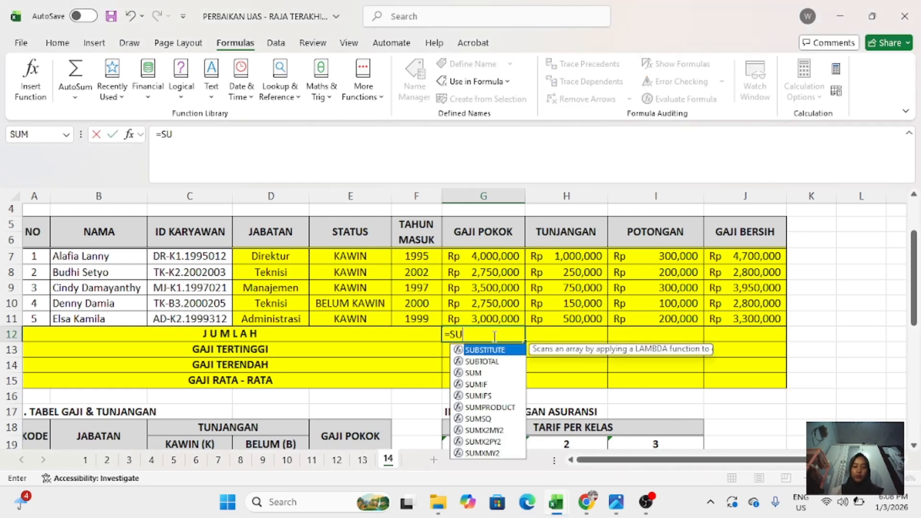
type("M(")
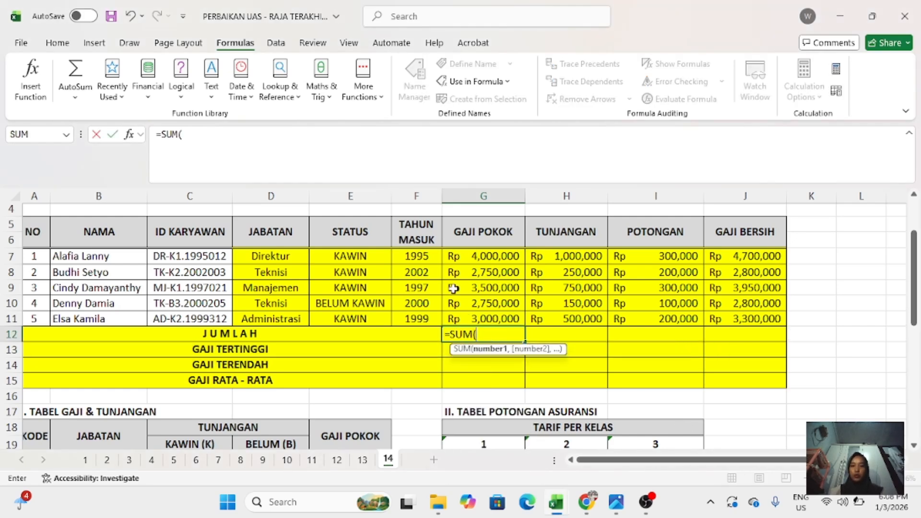
left_click(453, 258)
left_click_drag(471, 282, 489, 319)
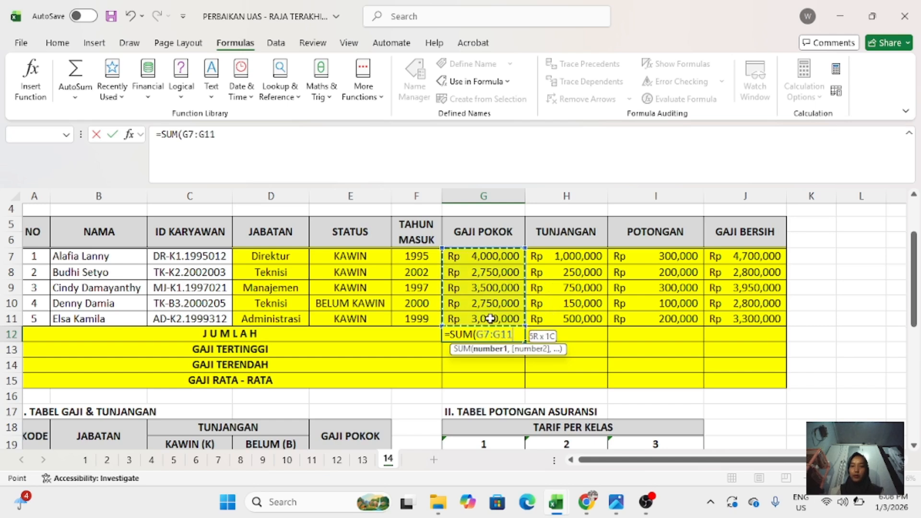
key("Up")
type("0")
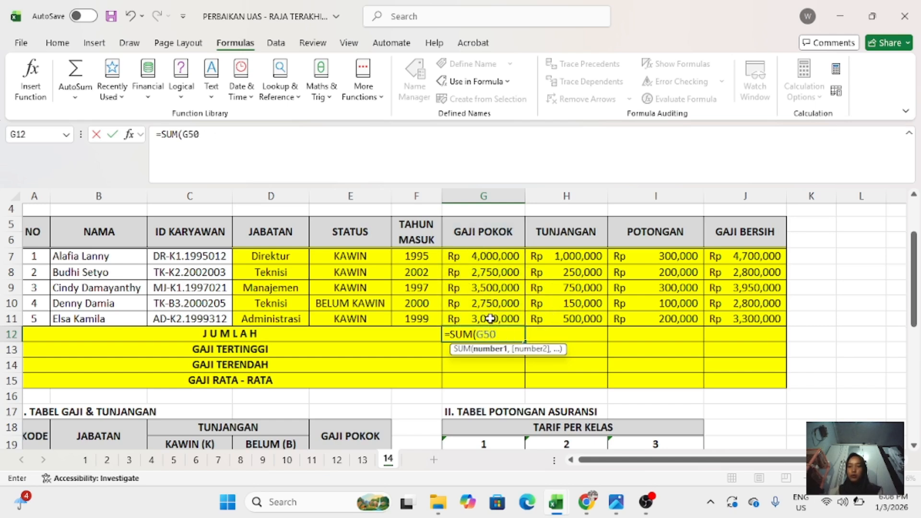
key("BackSpace")
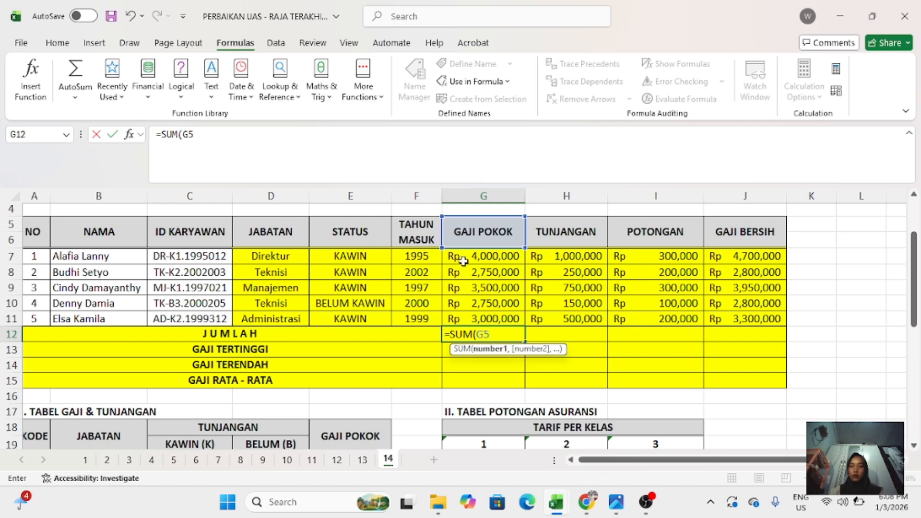
left_click_drag(460, 259, 477, 308)
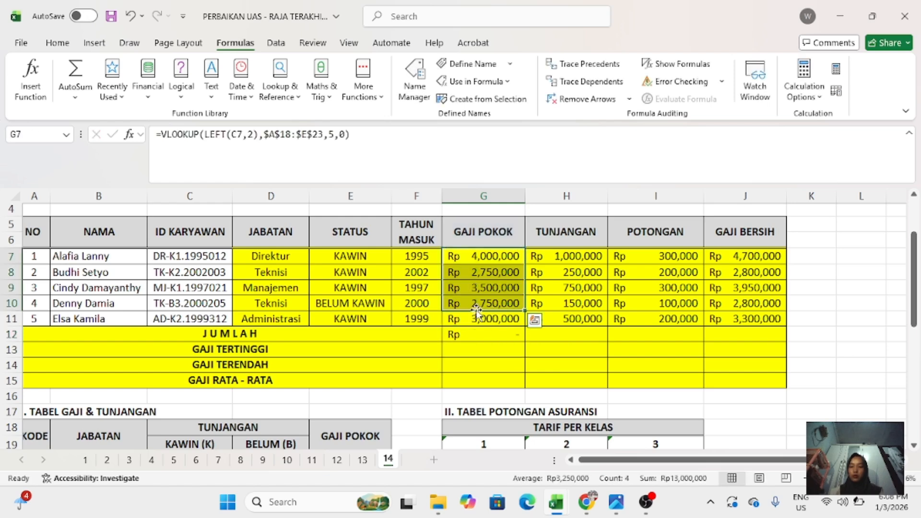
key("BackSpace")
key("ctrl+v")
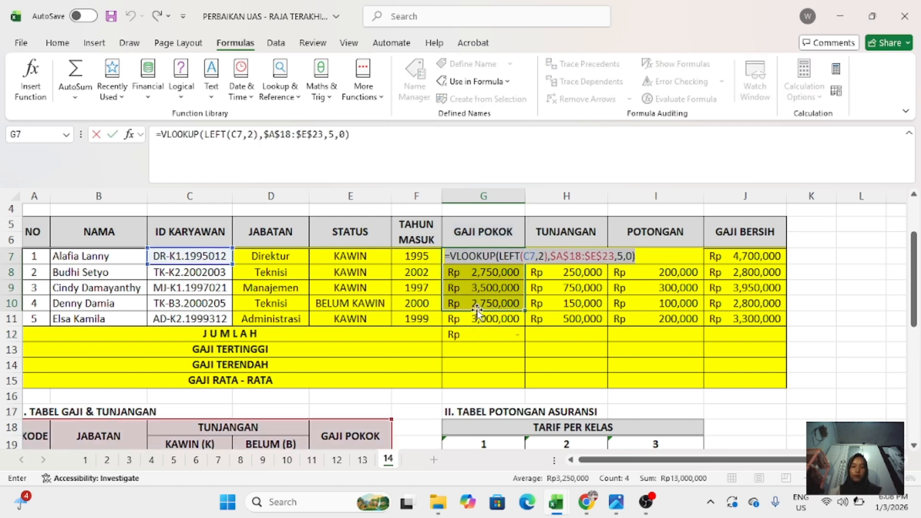
type("=")
left_click(490, 341)
key("ctrl+z")
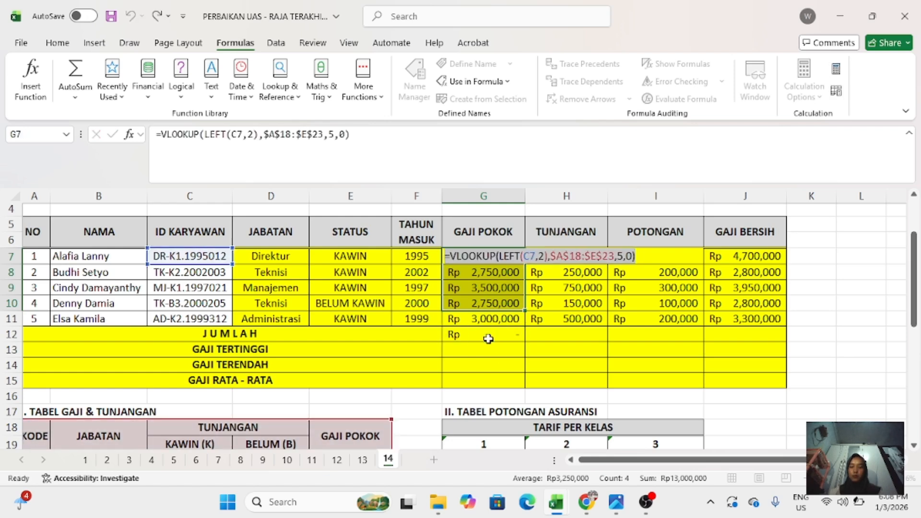
key("Return")
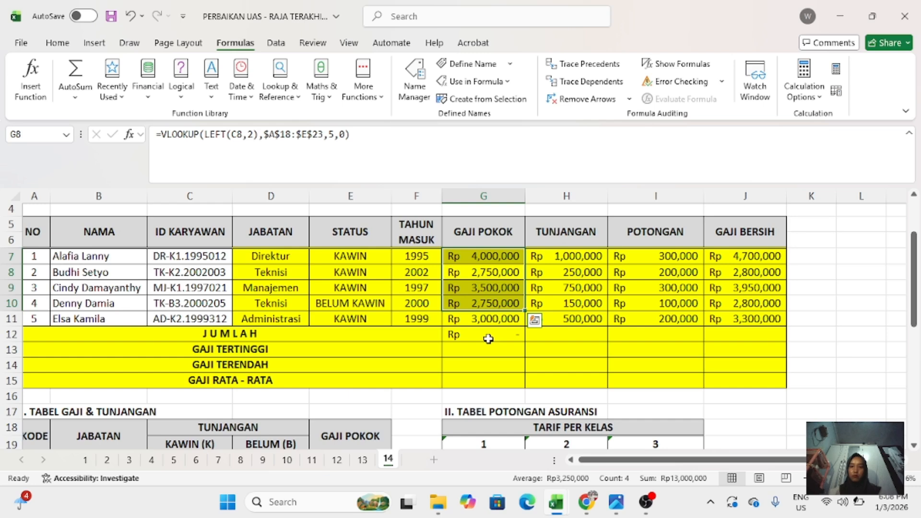
left_click(488, 339)
key("Delete")
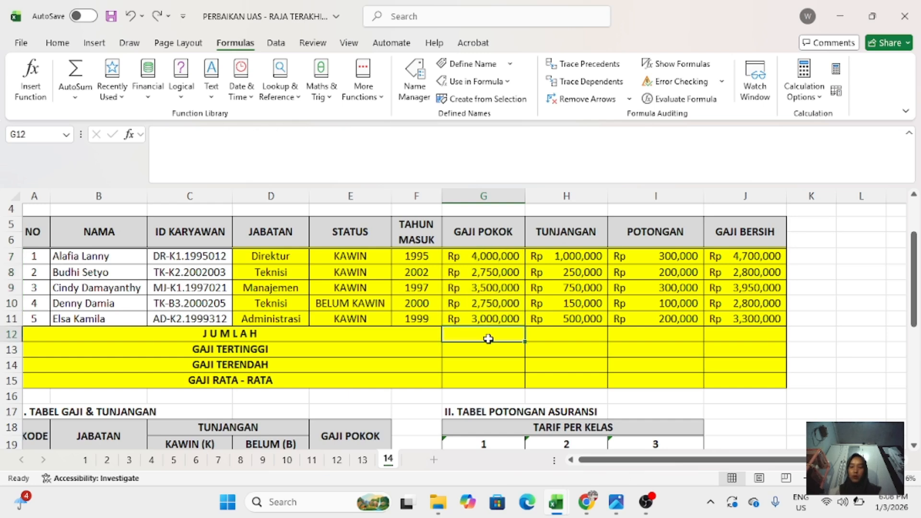
- Enter the GAJI POKOK total formula =SUM(G7:G11) in G12 of the JUMLAH row
type("=")
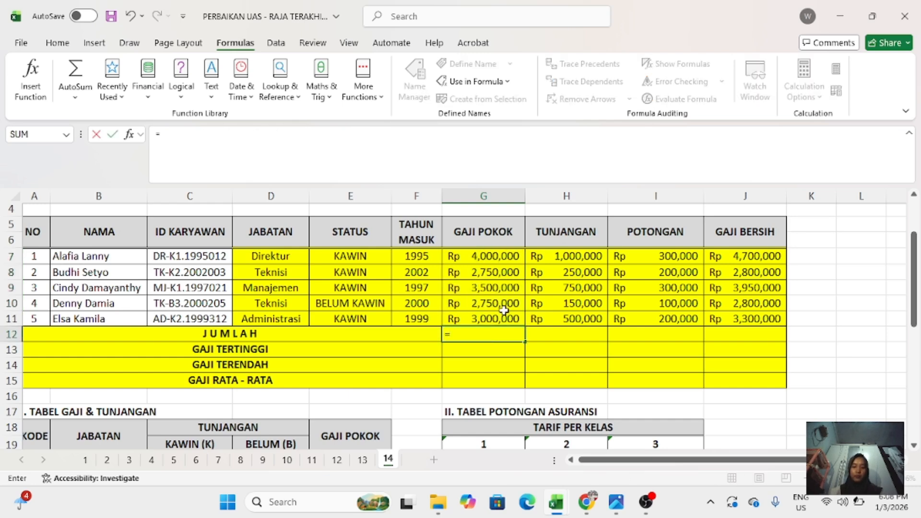
type("SUM(")
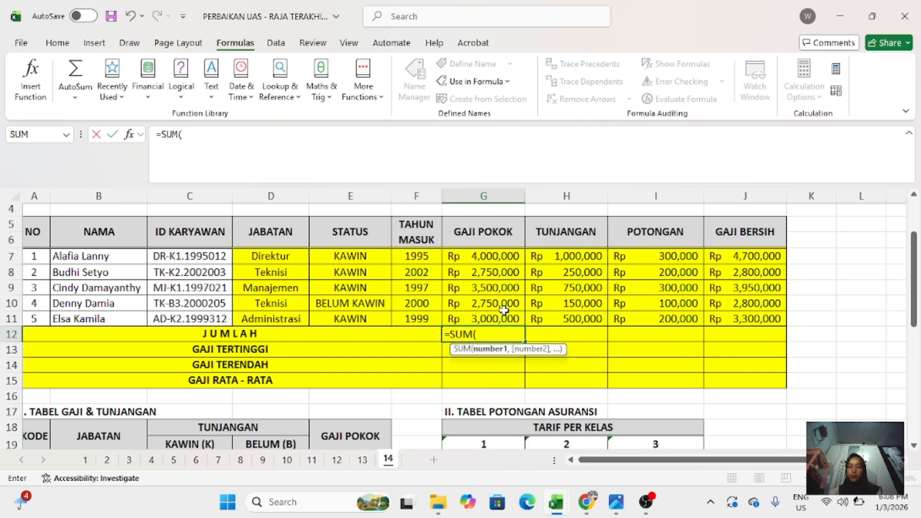
left_click(474, 259)
left_click_drag(472, 277, 479, 314)
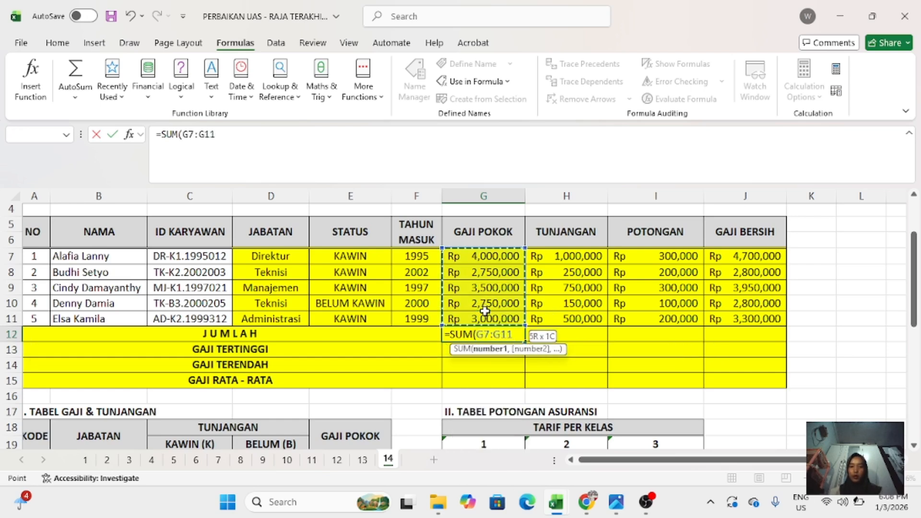
key("Return")
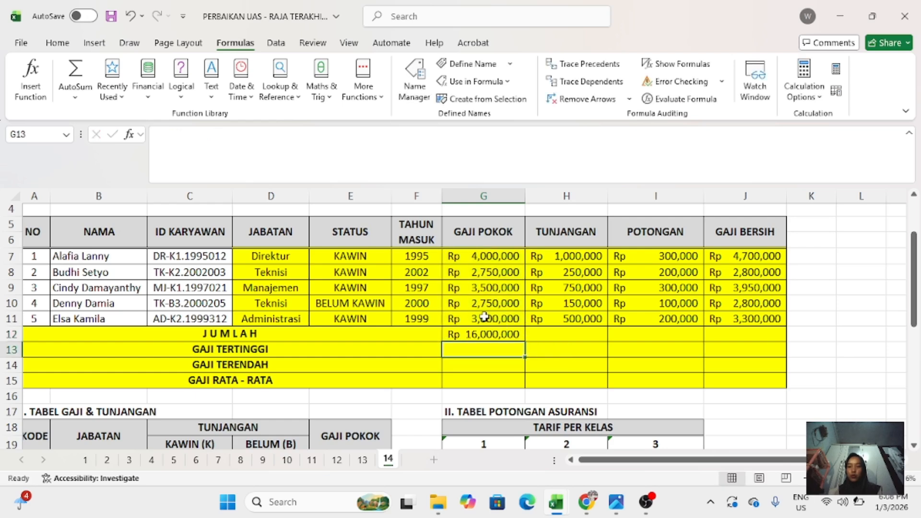
left_click(495, 336)
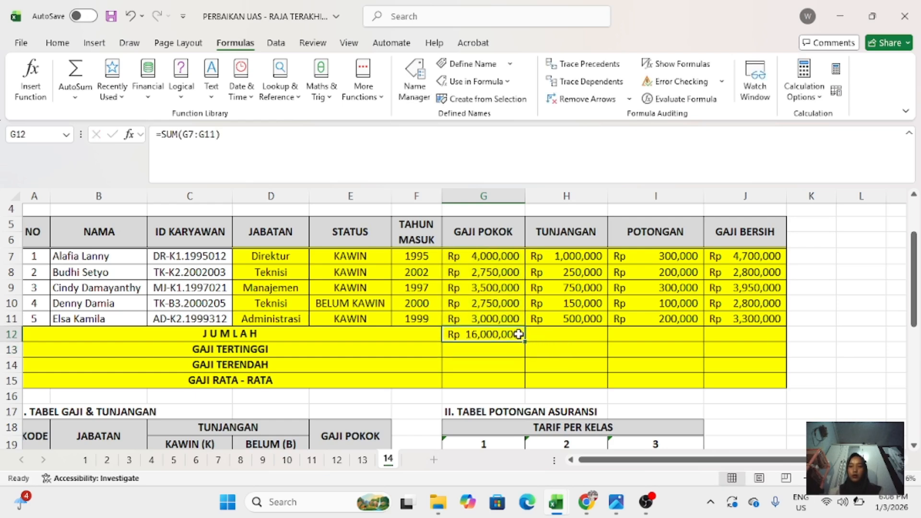
- Enter the TUNJANGAN total formula =SUM(H7:H11) in H12
left_click(535, 332)
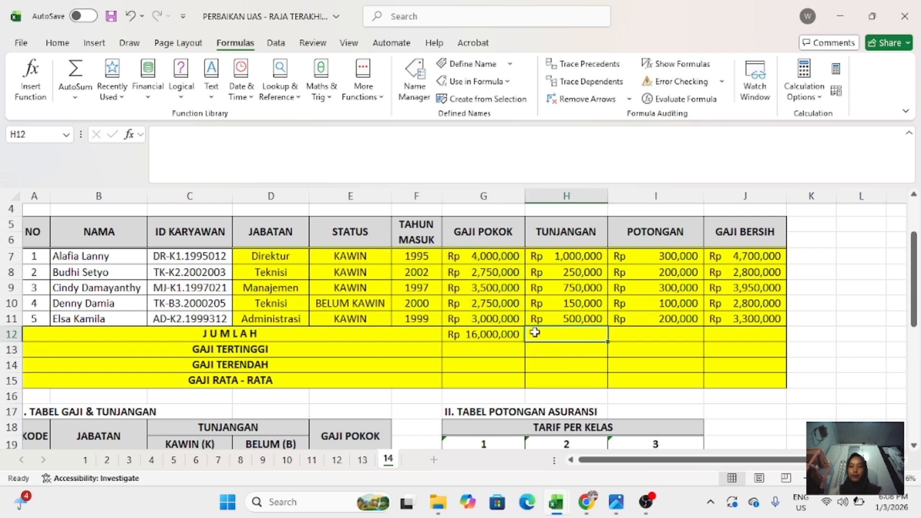
type("=SU")
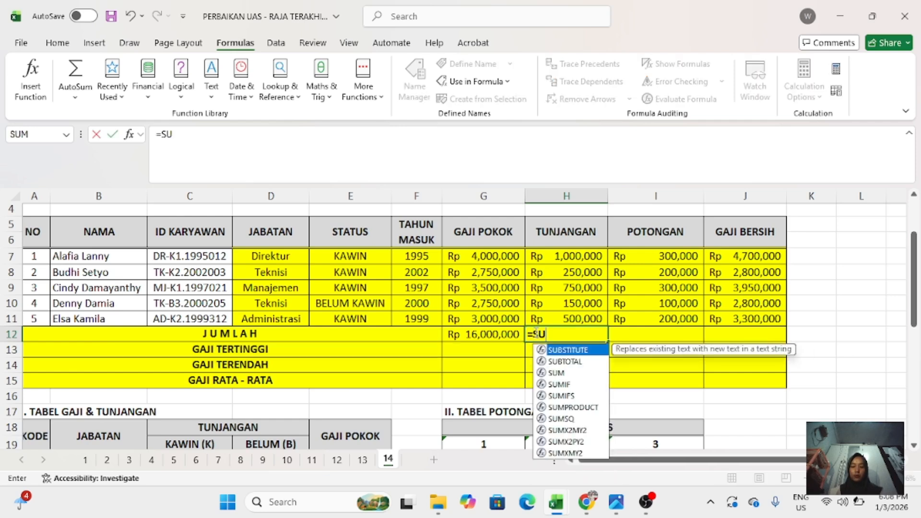
type("M(")
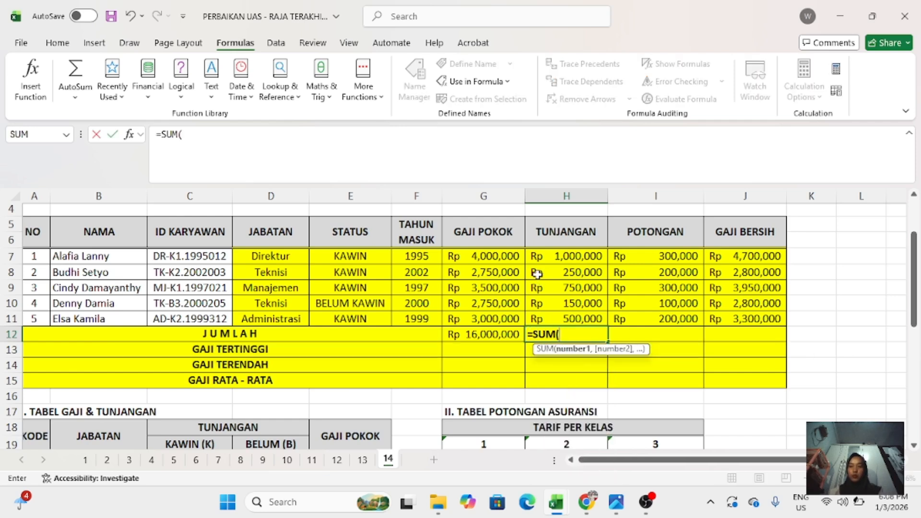
left_click_drag(536, 254, 559, 319)
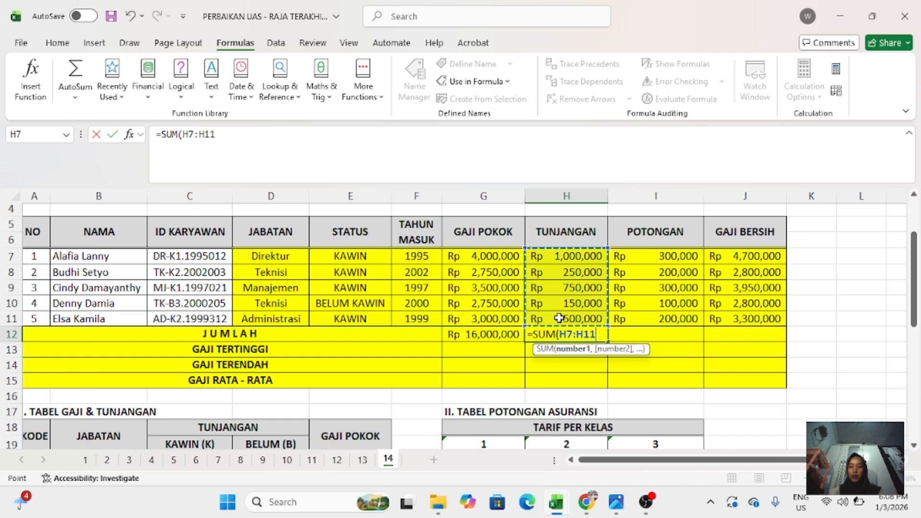
type(")")
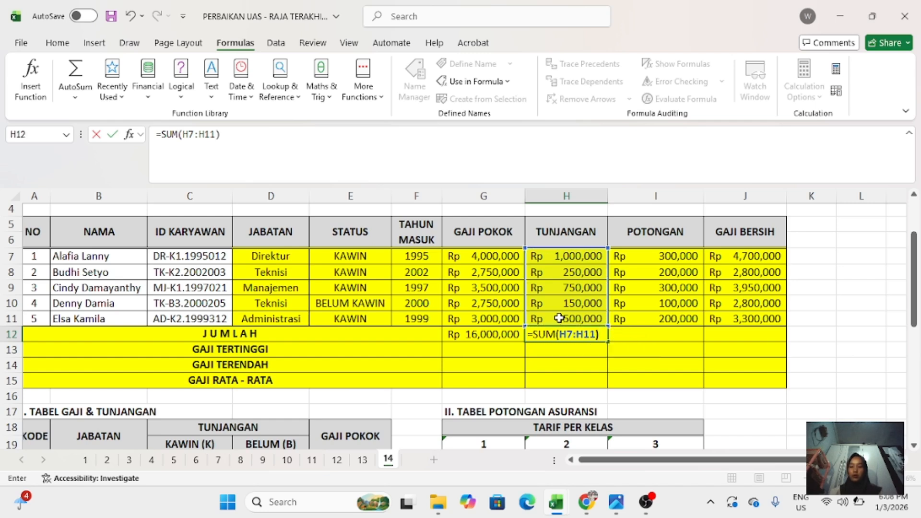
key("Return")
- Enter the POTONGAN total formula =SUM(I7:I11) in I12
left_click(626, 336)
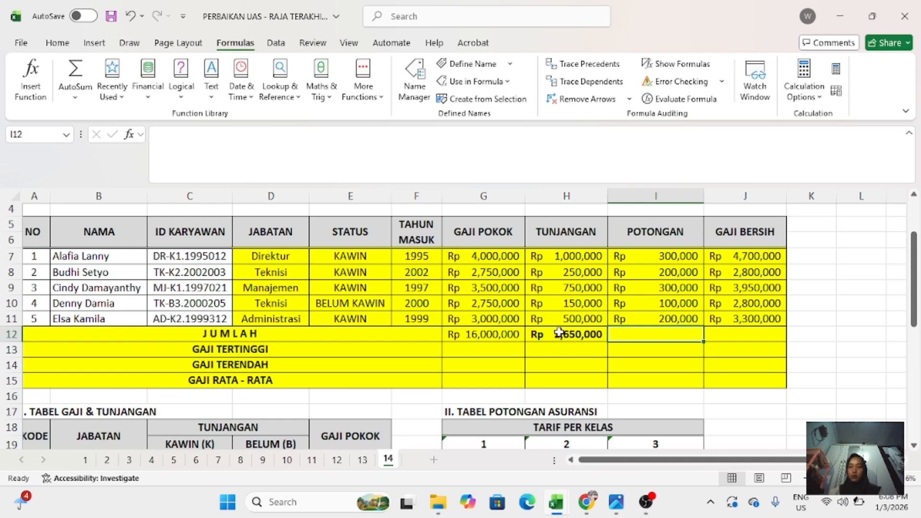
type("=SU")
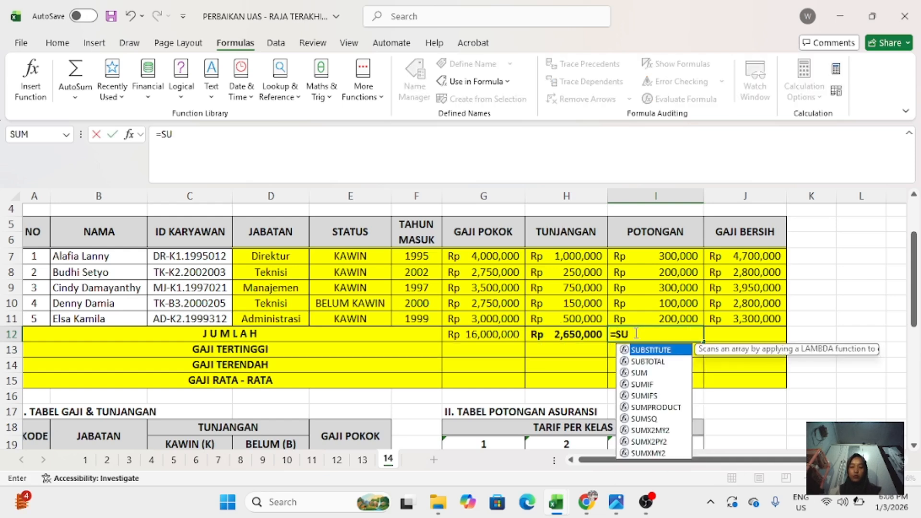
type("M(")
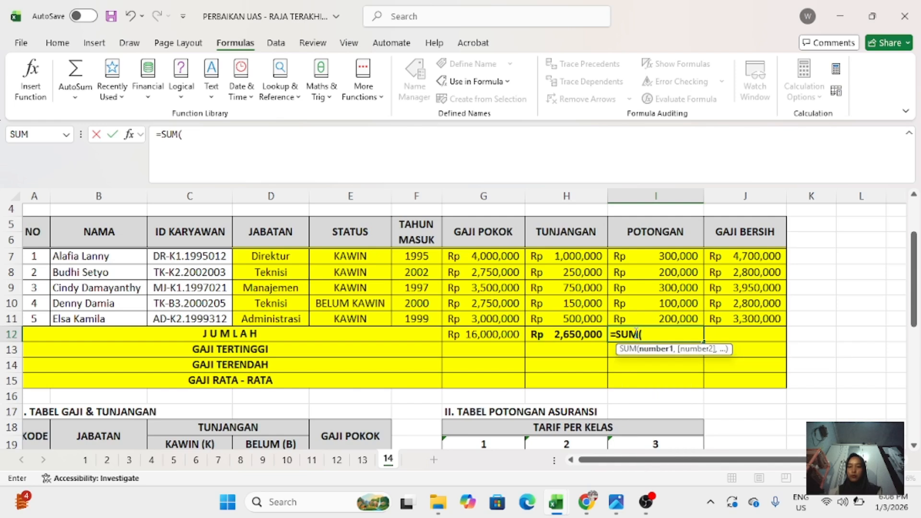
left_click_drag(626, 254, 654, 315)
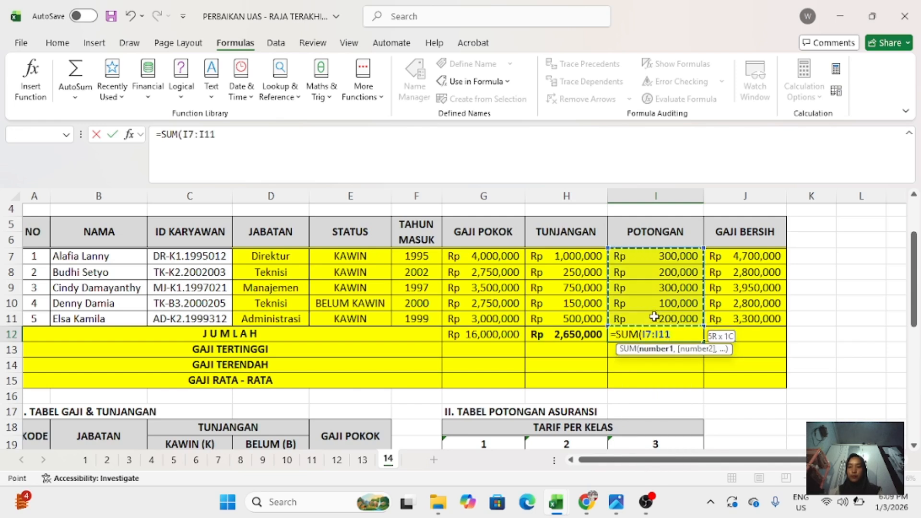
key("Return")
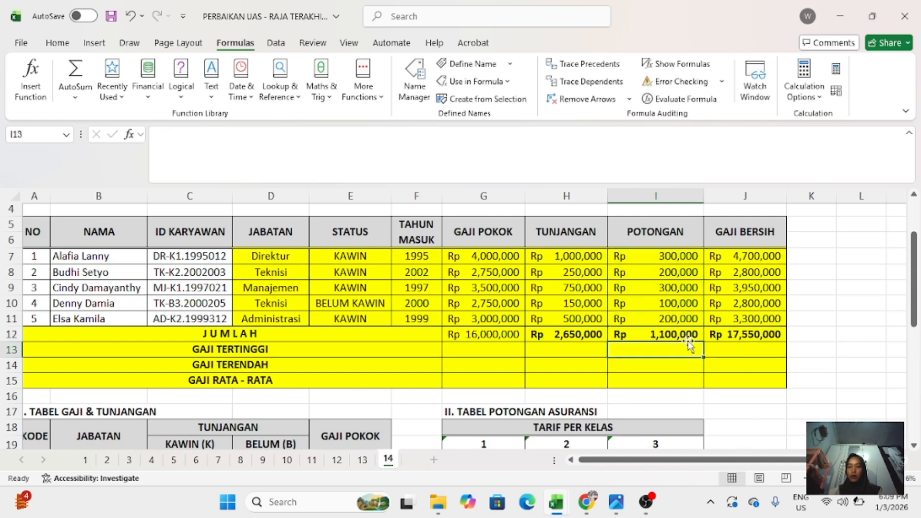
- Replace the automatically filled formula in J12 with the GAJI BERSIH total =SUM(J7:J11)
left_click(715, 334)
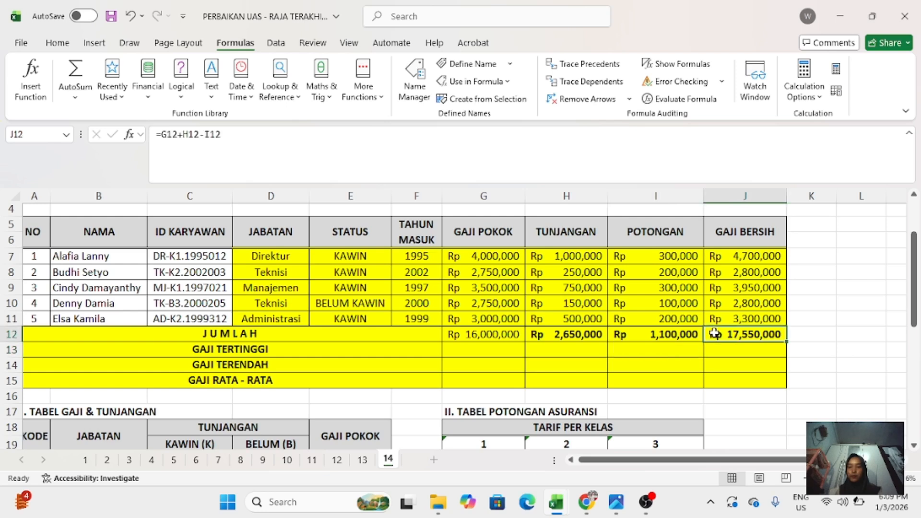
double_click(715, 334)
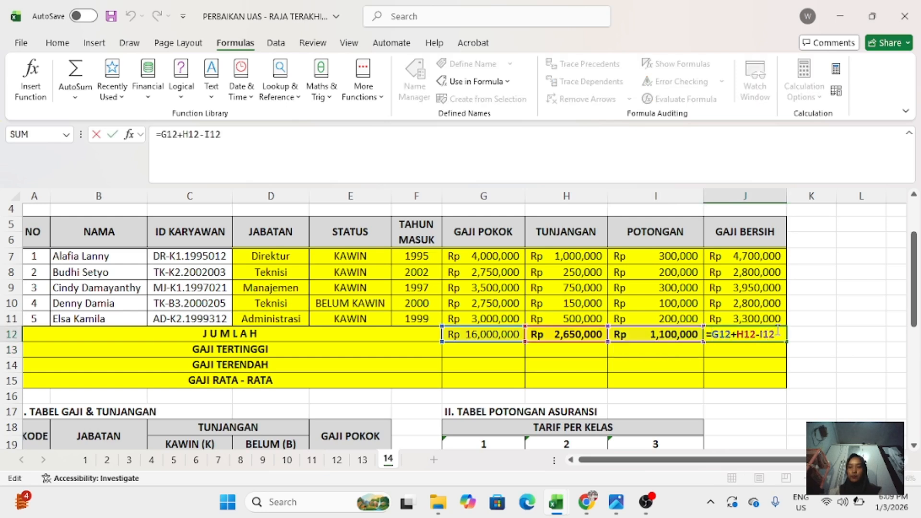
left_click_drag(778, 331, 699, 344)
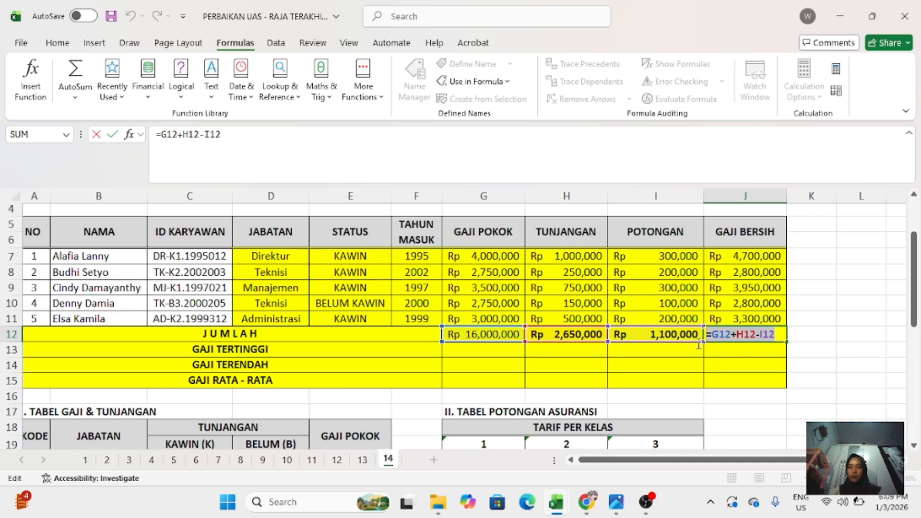
key("BackSpace")
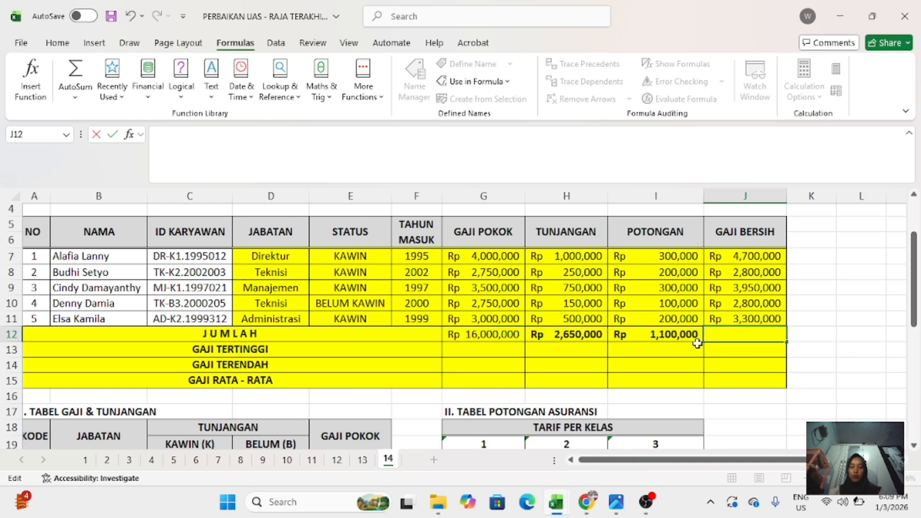
type("=SUM")
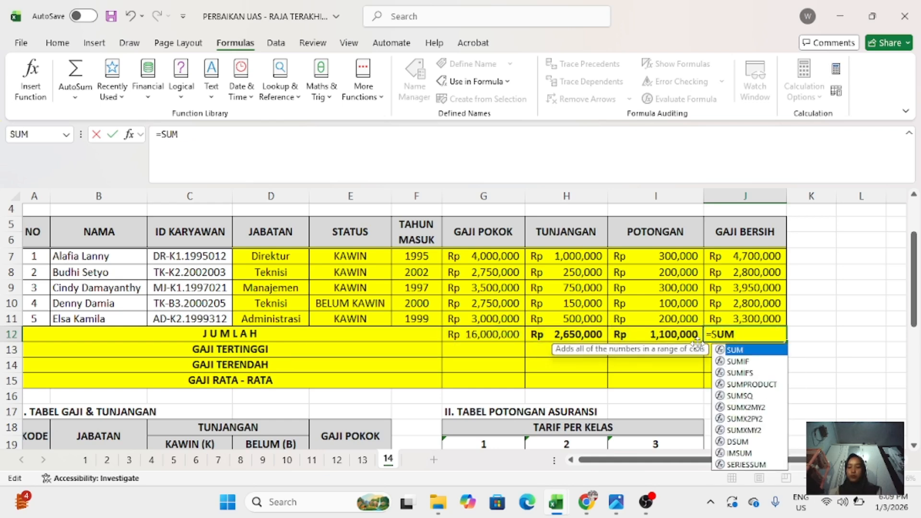
type("9")
key("BackSpace")
type("(")
left_click_drag(740, 256, 747, 314)
key("Return")
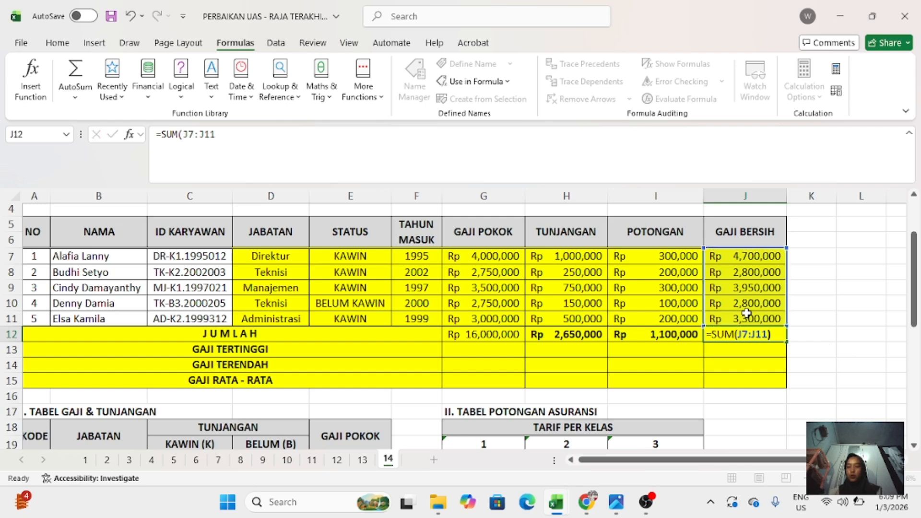
- Enter the highest-salary formula =MAX(G7:G10) in G13 of the GAJI TERTINGGI row and fill it across to J13
left_click(458, 348)
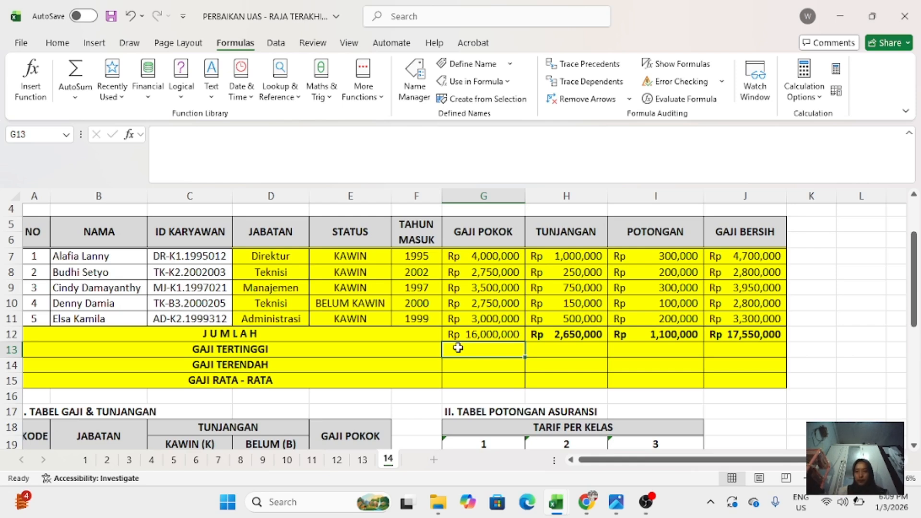
type("=")
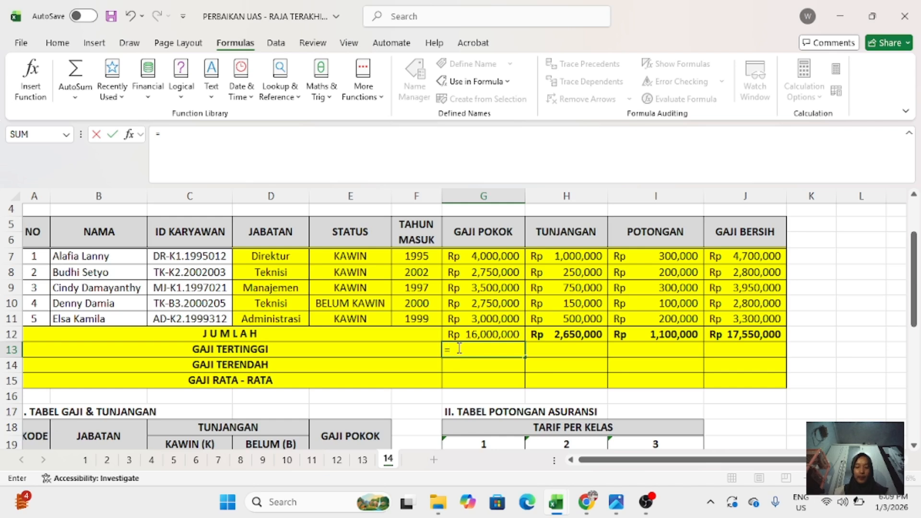
type("MAZ")
key("BackSpace")
type("X")
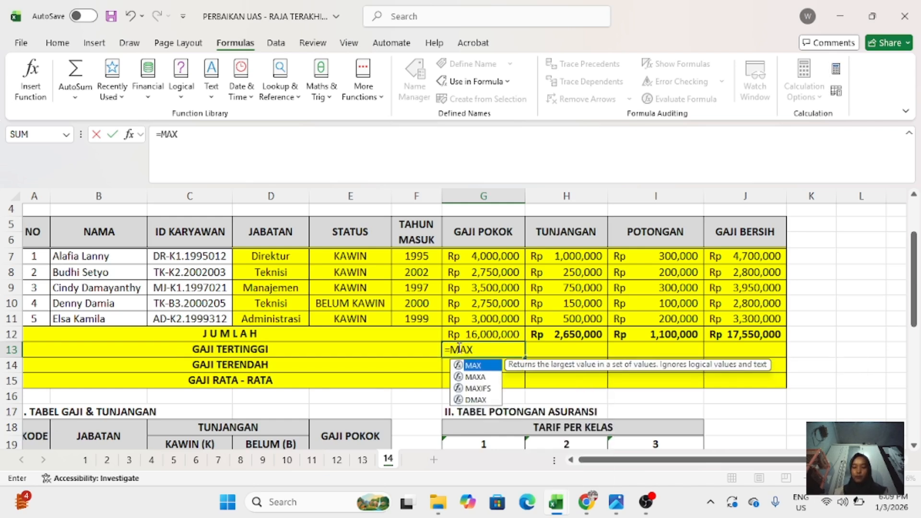
type("(")
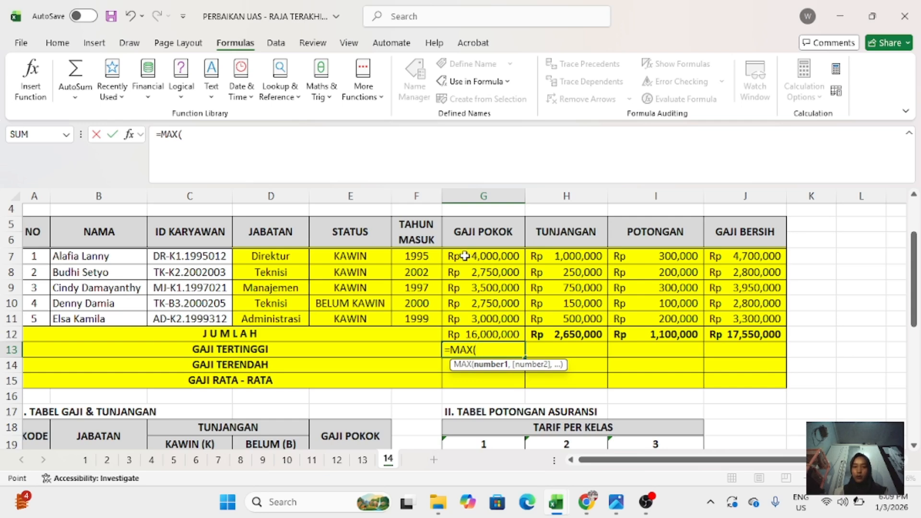
left_click_drag(465, 257, 492, 306)
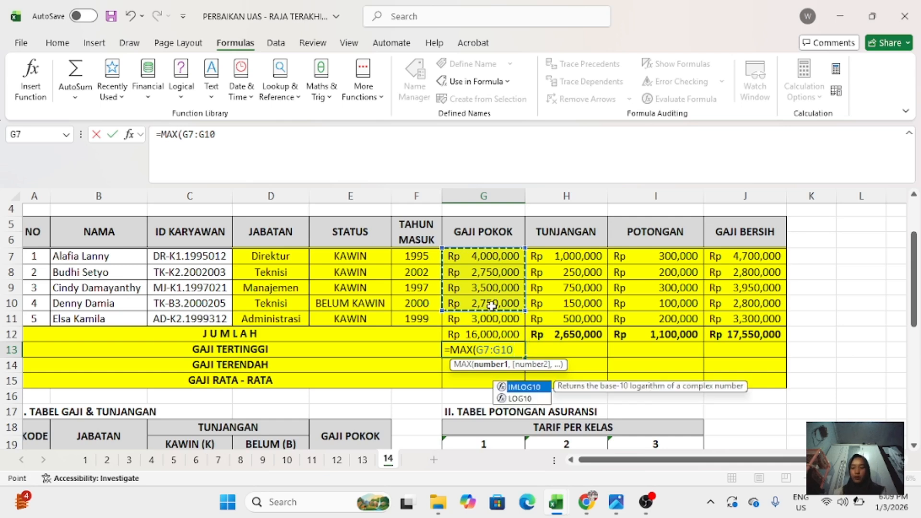
type(")")
key("Return")
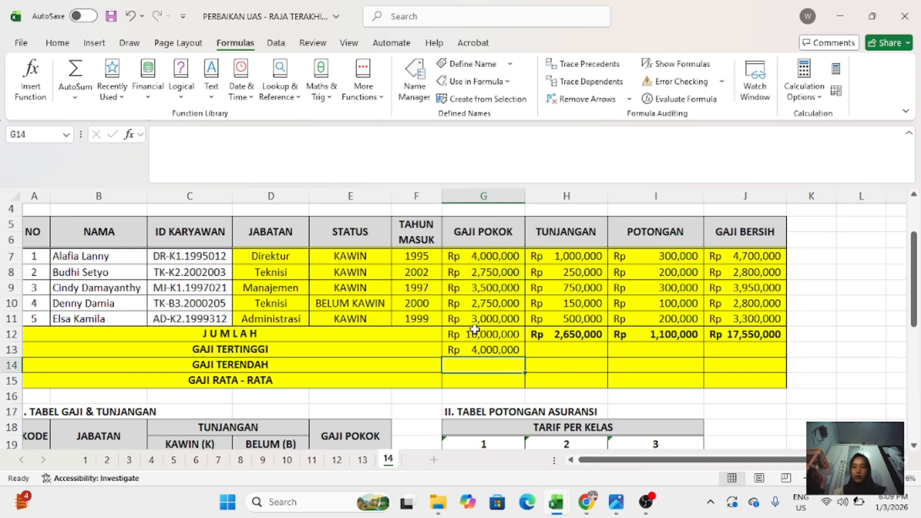
left_click(491, 347)
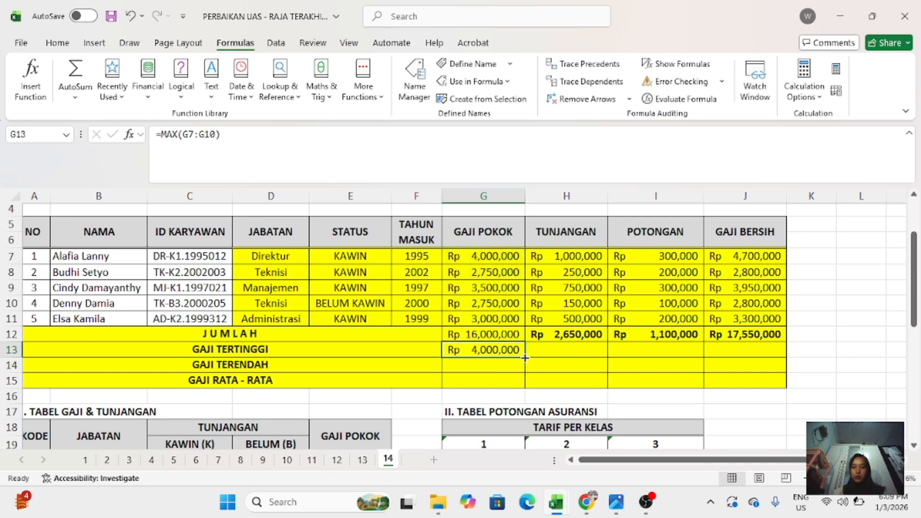
left_click_drag(525, 358, 796, 348)
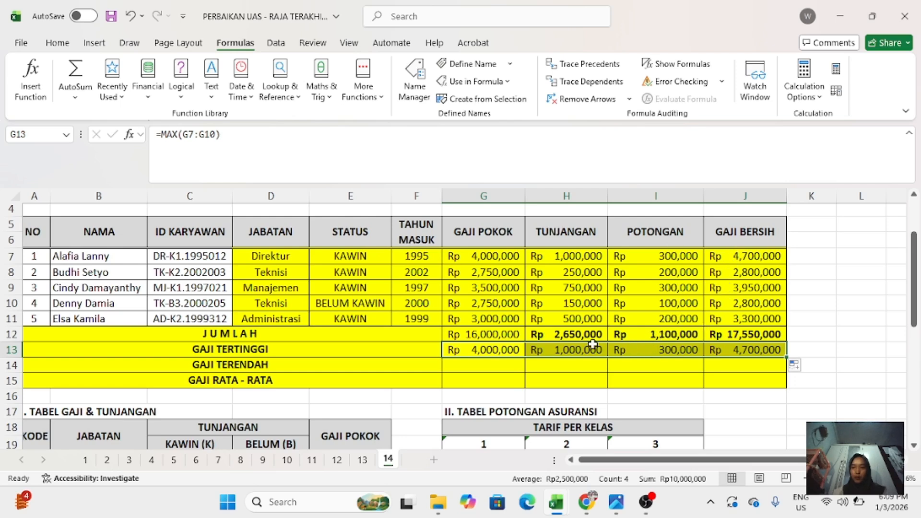
left_click_drag(593, 343, 485, 363)
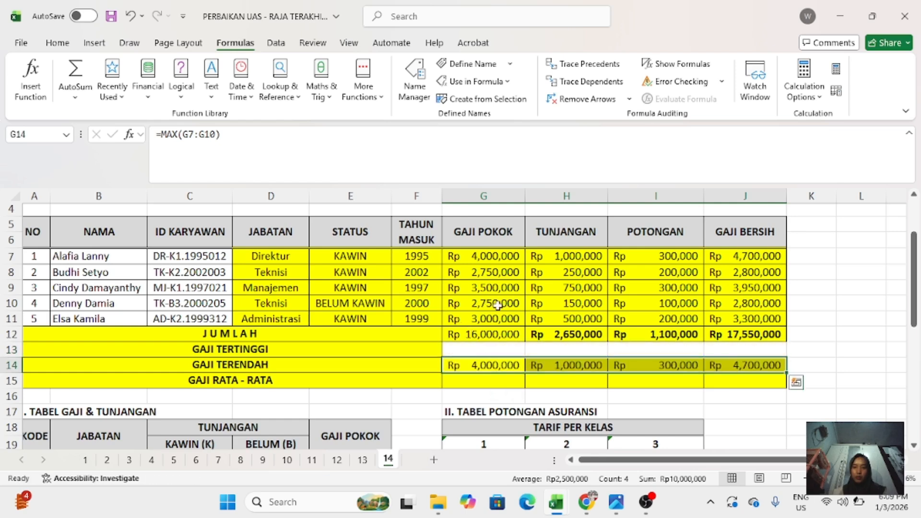
key("ctrl+z")
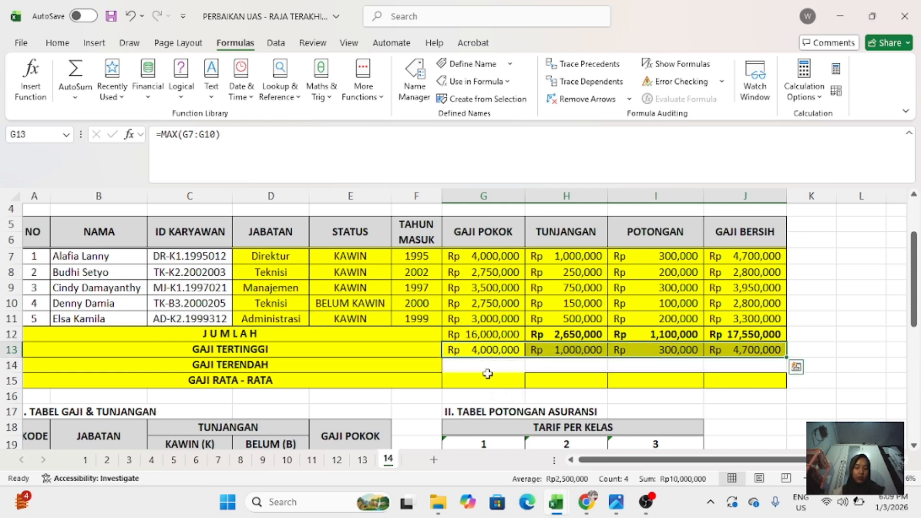
key("Tab")
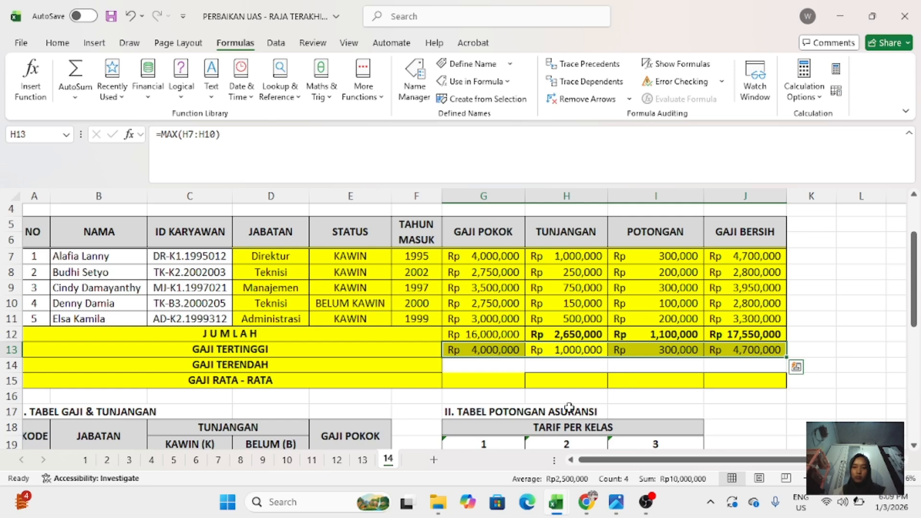
left_click(423, 410)
- Enter the lowest-salary formula =MIN(G7:G11) in G14 of the GAJI TERENDAH row and fill it across to J14
left_click(463, 364)
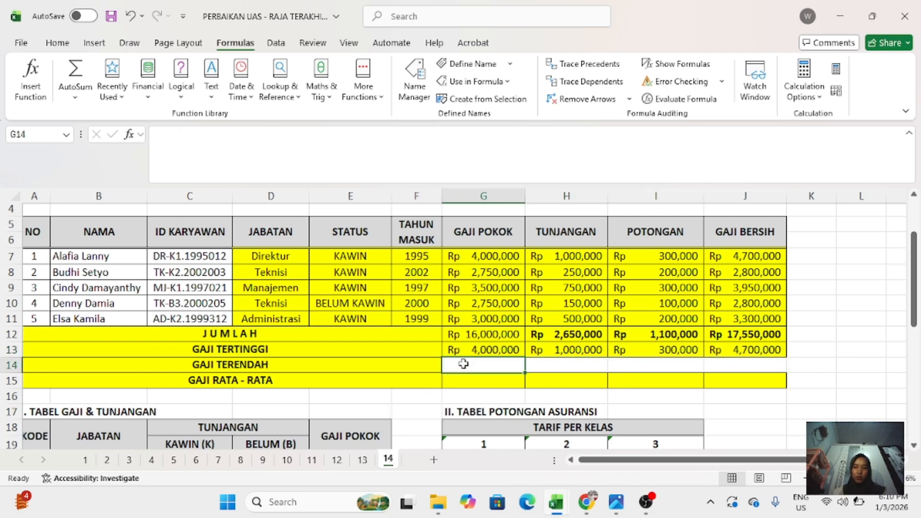
type("=")
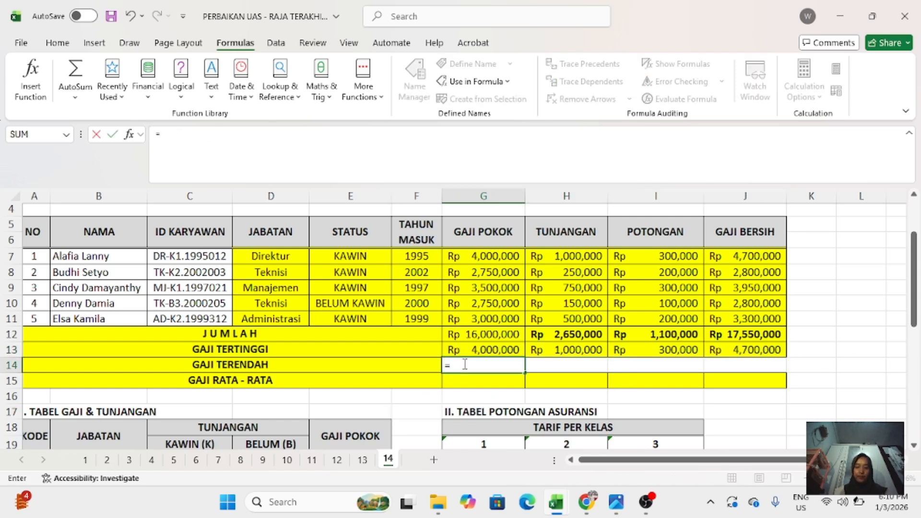
type("MIN(")
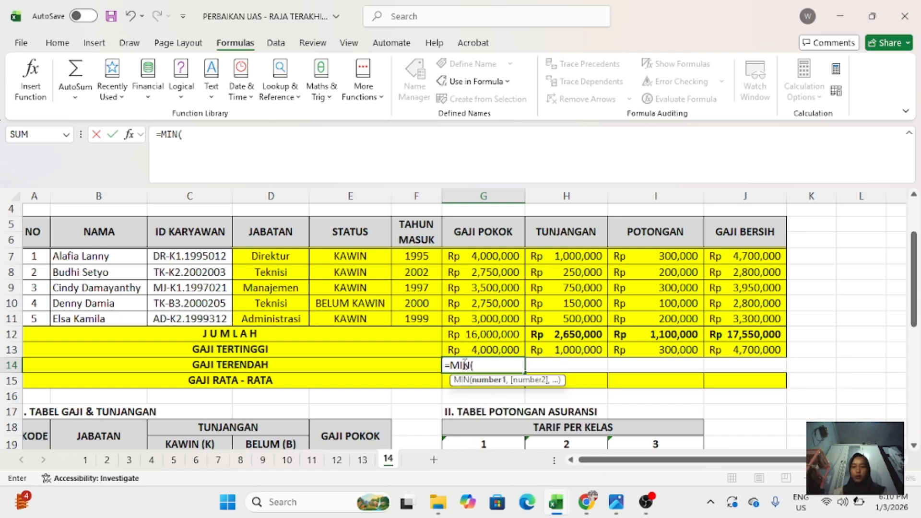
left_click_drag(462, 255, 463, 311)
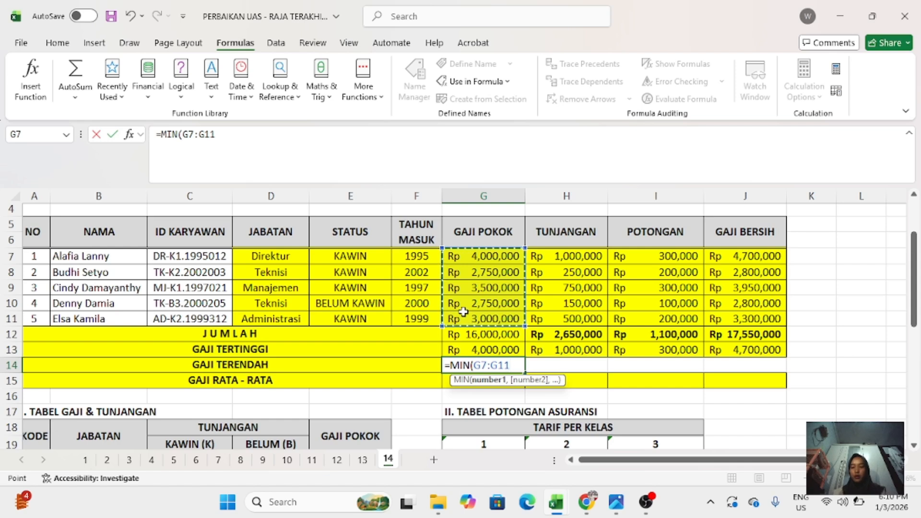
key("Return")
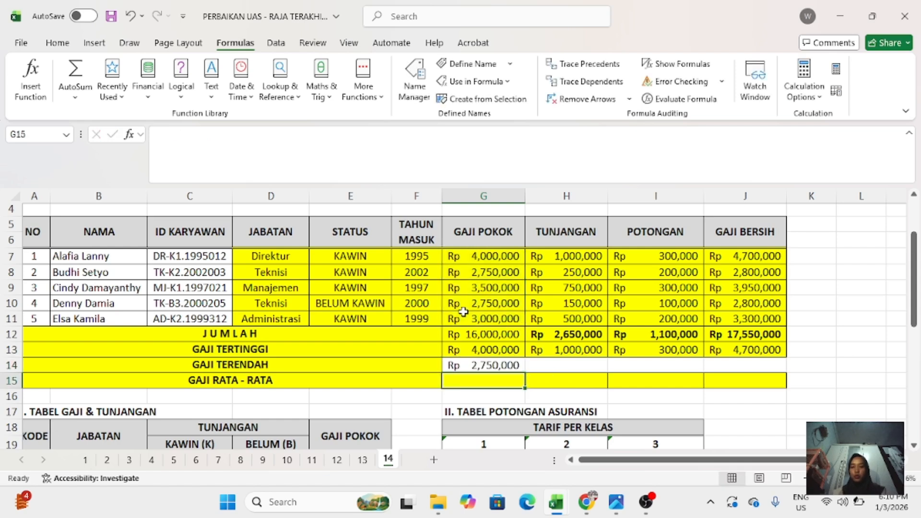
left_click(471, 367)
mouse_move(523, 373)
left_mouse_down()
mouse_move(633, 349)
mouse_move(777, 365)
left_mouse_up()
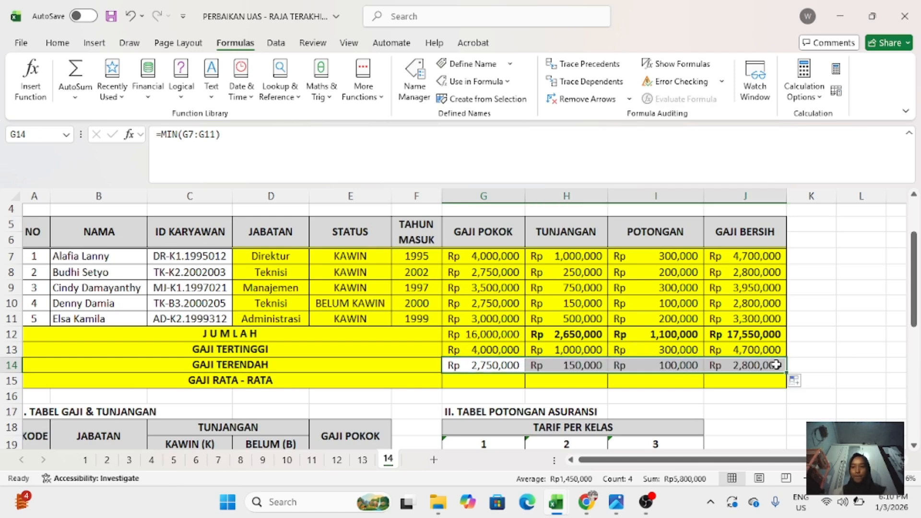
- Enter the average formula =AVERAGE(G7:G11) in G15 of the GAJI RATA - RATA row and fill it across to J15
left_click(474, 386)
type("=AVERAGE")
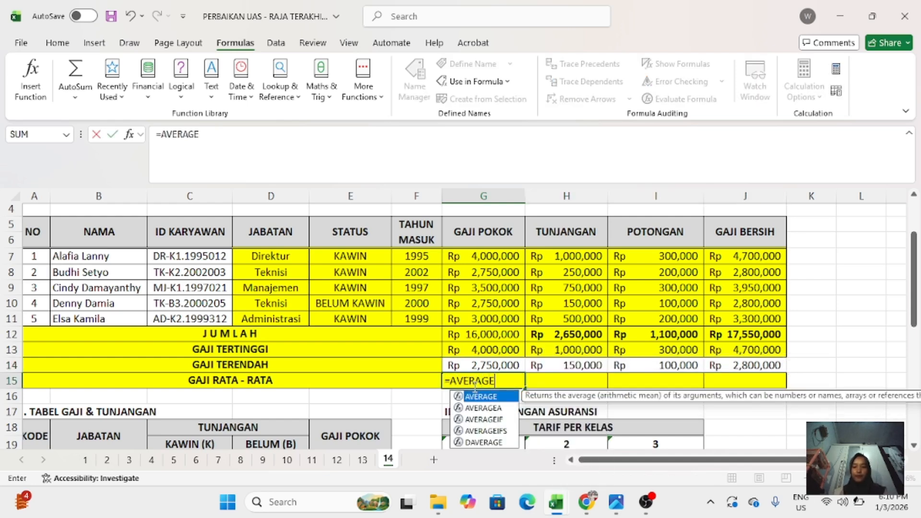
type("(")
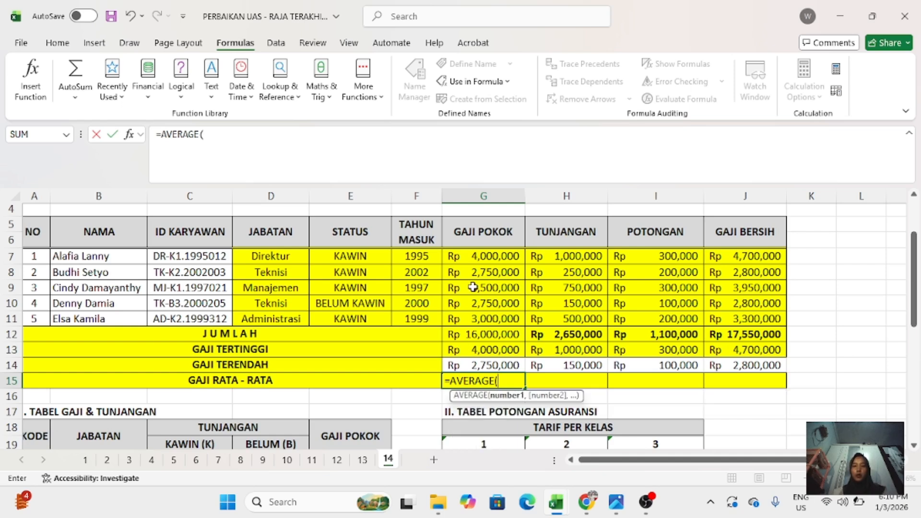
left_click_drag(462, 259, 472, 315)
key("Return")
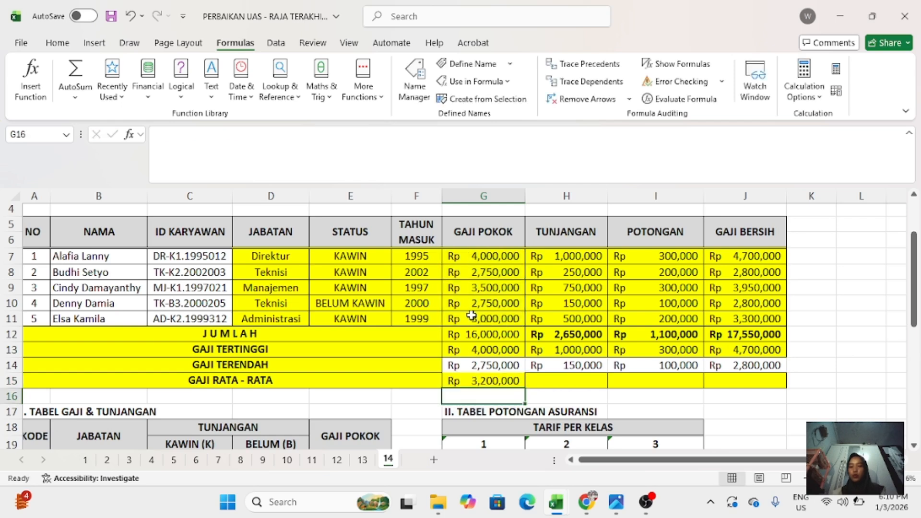
left_click_drag(507, 381, 789, 382)
scroll(754, 313, "down", 7)
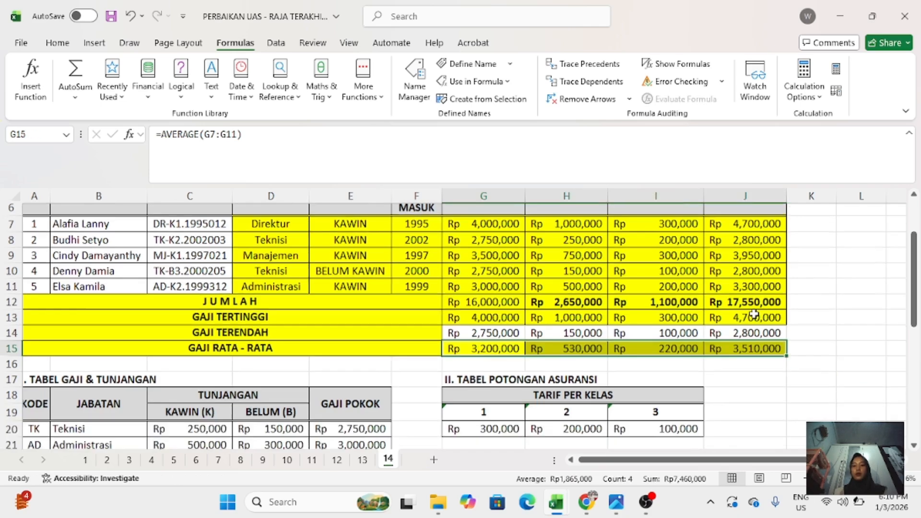
scroll(754, 313, "up", 7)
scroll(754, 314, "up", 1)
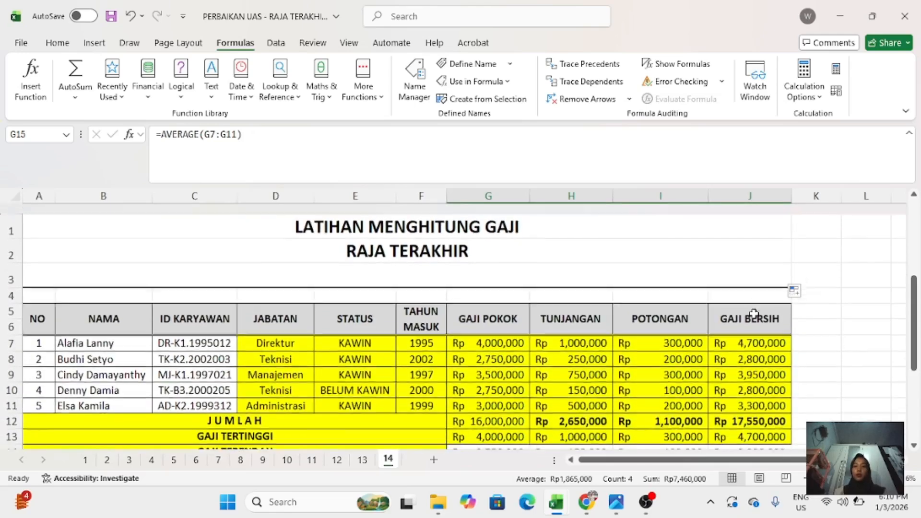
scroll(767, 240, "down", 1)
left_click(767, 240)
scroll(769, 241, "down", 1)
scroll(769, 240, "down", 1)
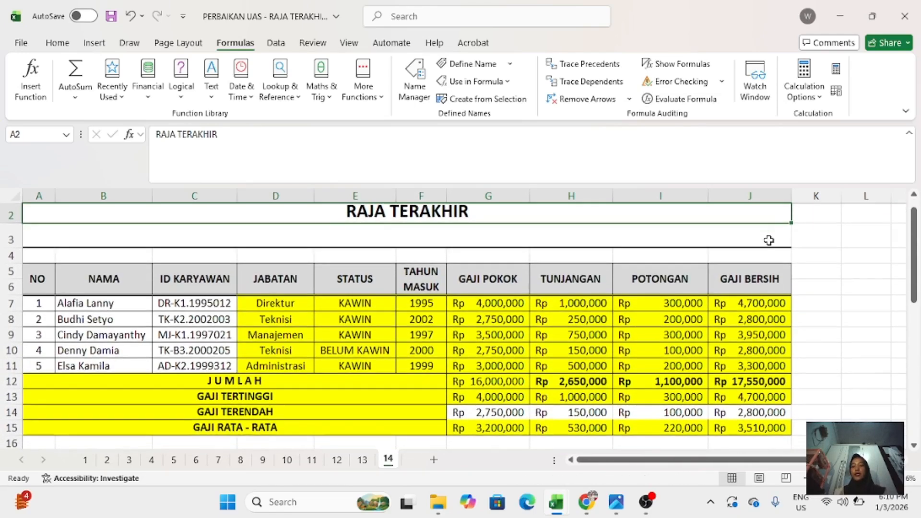